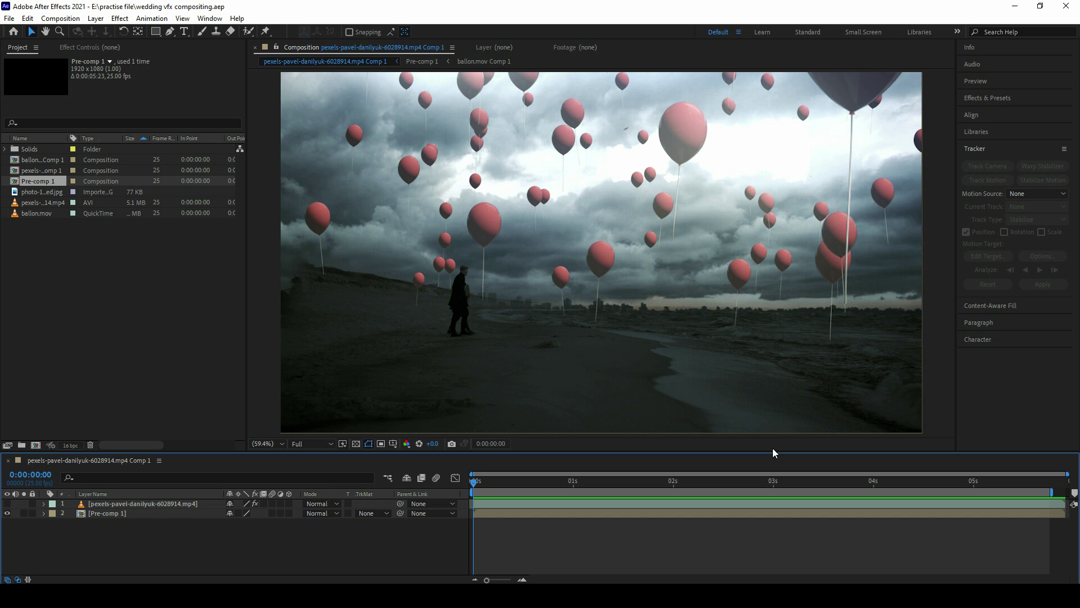
Step: Play a preview of the finished balloon composite
key(space)
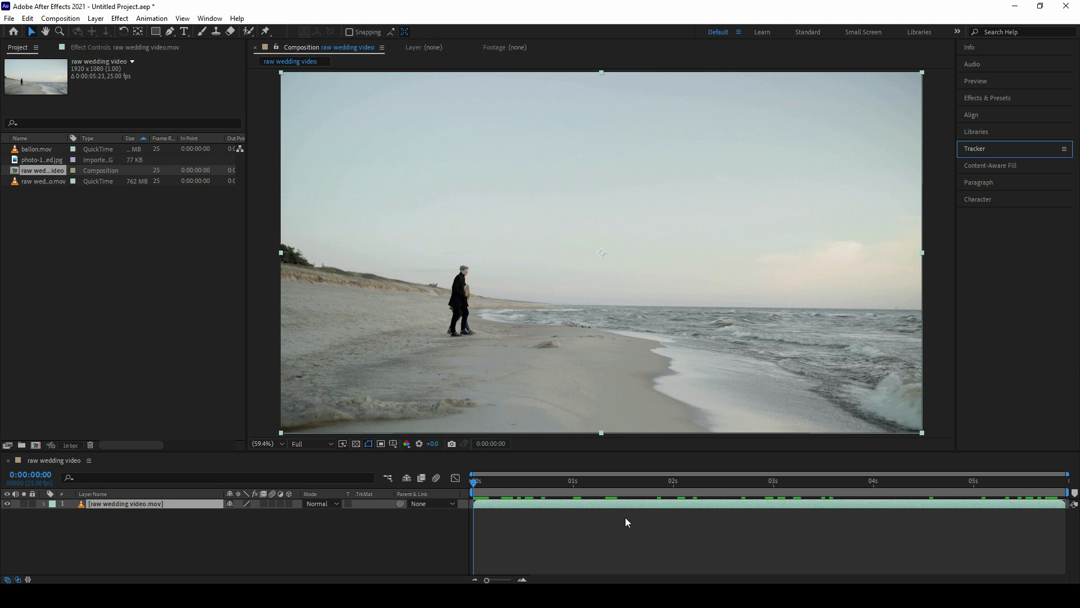
Step: Add a Null Object layer, Null 1, to the composition from the viewer's New menu
right_click(339, 536)
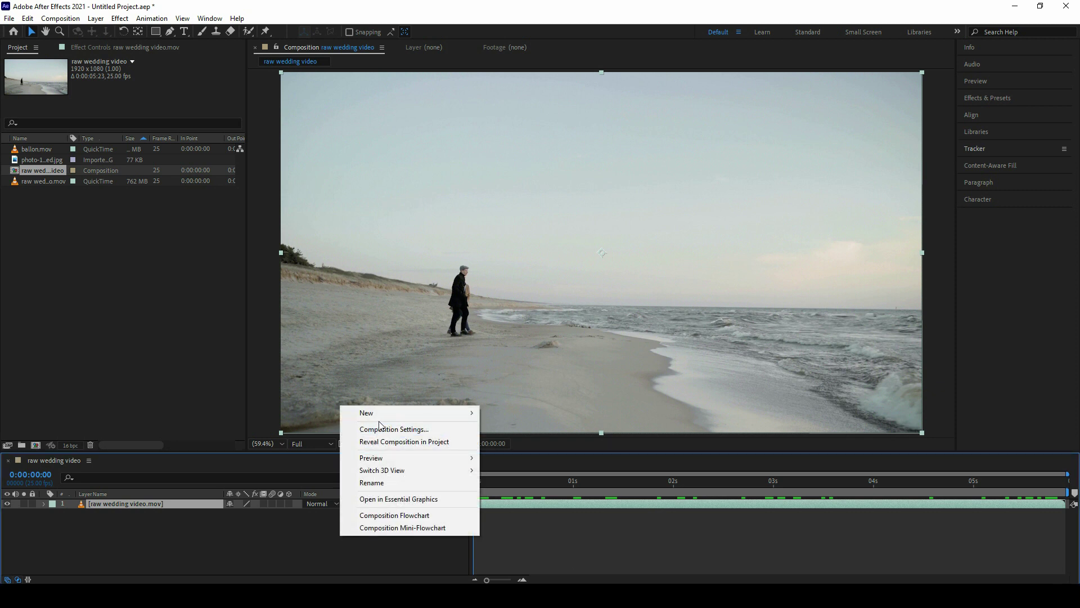
mouse_move(373, 417)
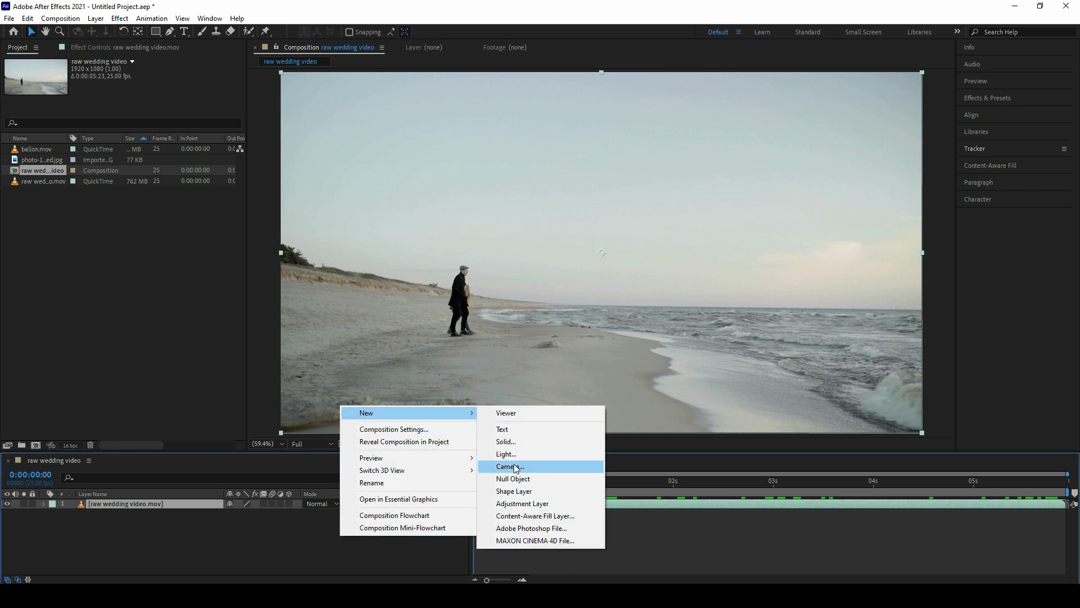
click(512, 479)
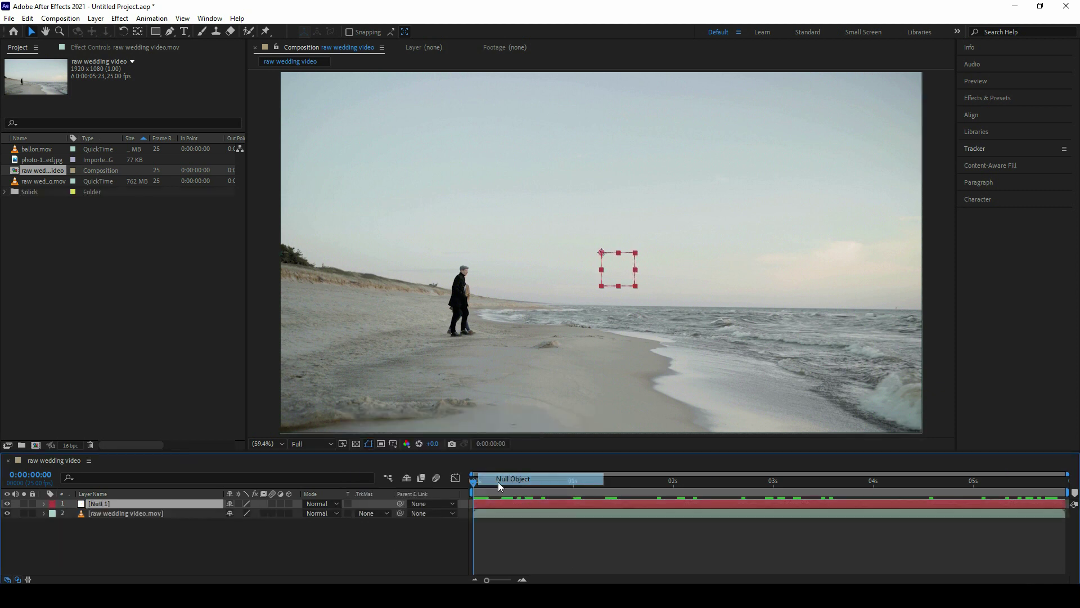
Step: Select the raw wedding video beach layer and bring up the Tracker panel
click(131, 512)
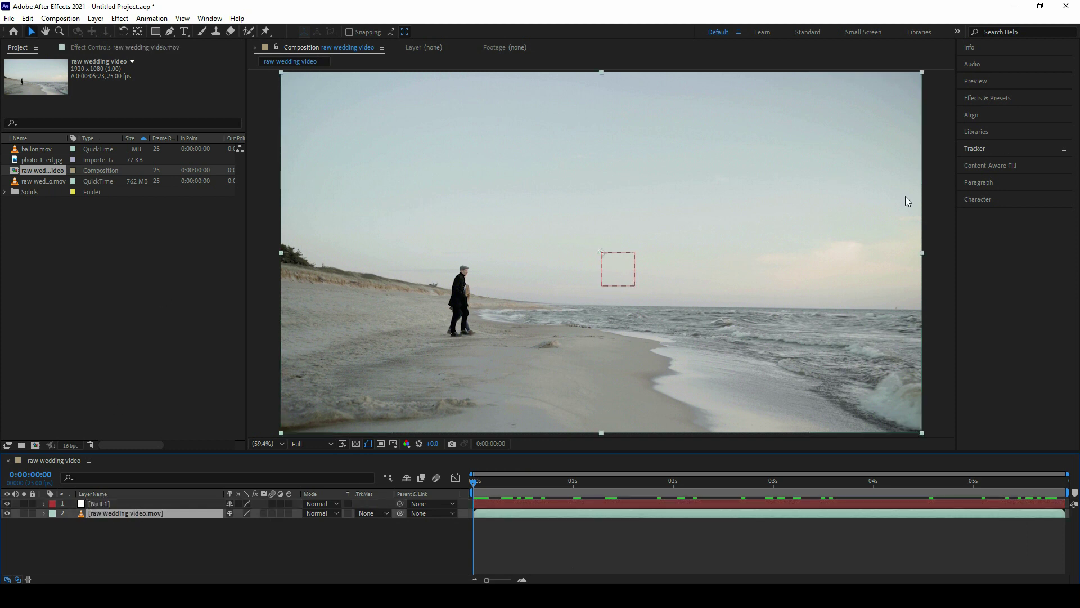
click(988, 150)
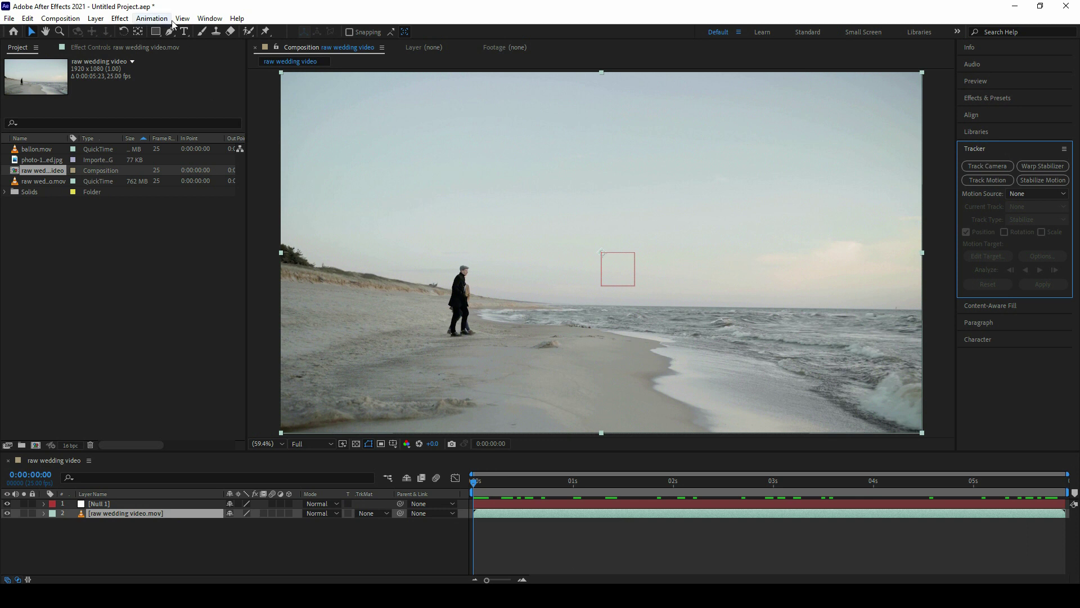
click(210, 18)
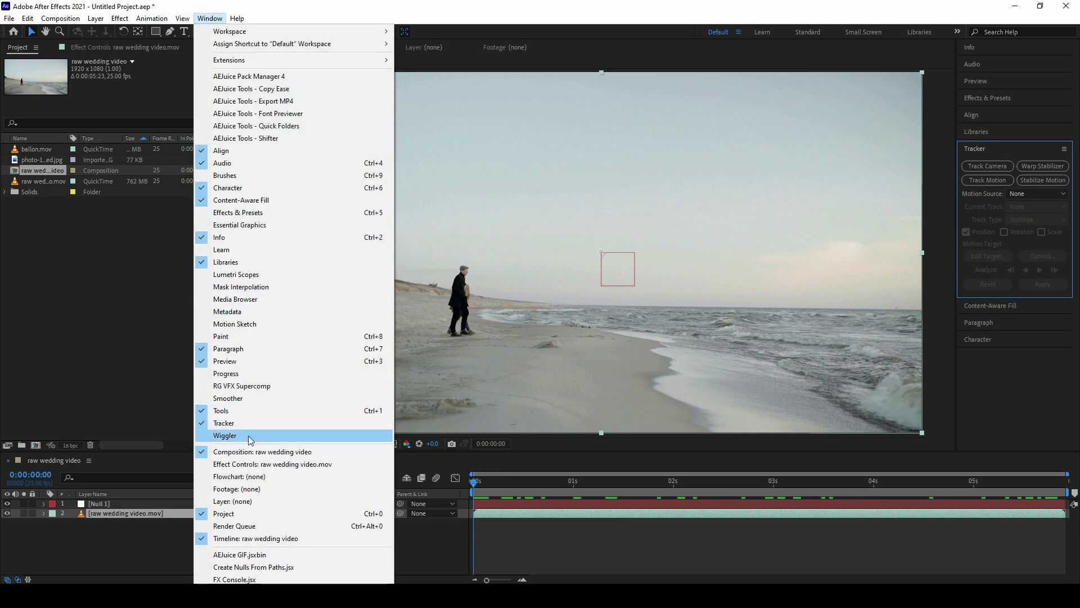
click(186, 510)
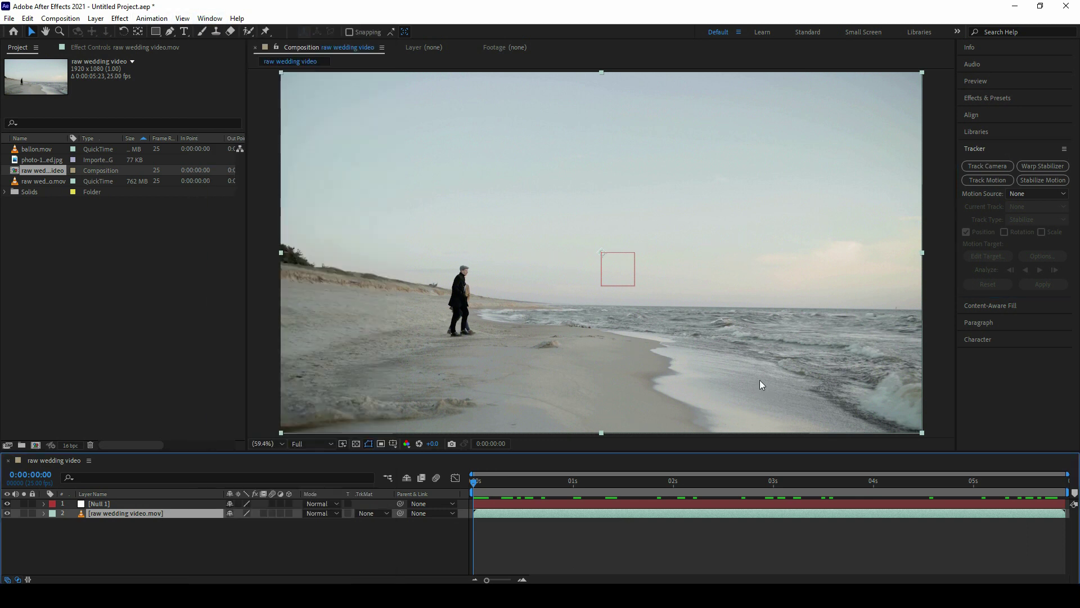
Step: Start a Track Motion with Rotation on the beach footage and zoom in on the track points
click(991, 182)
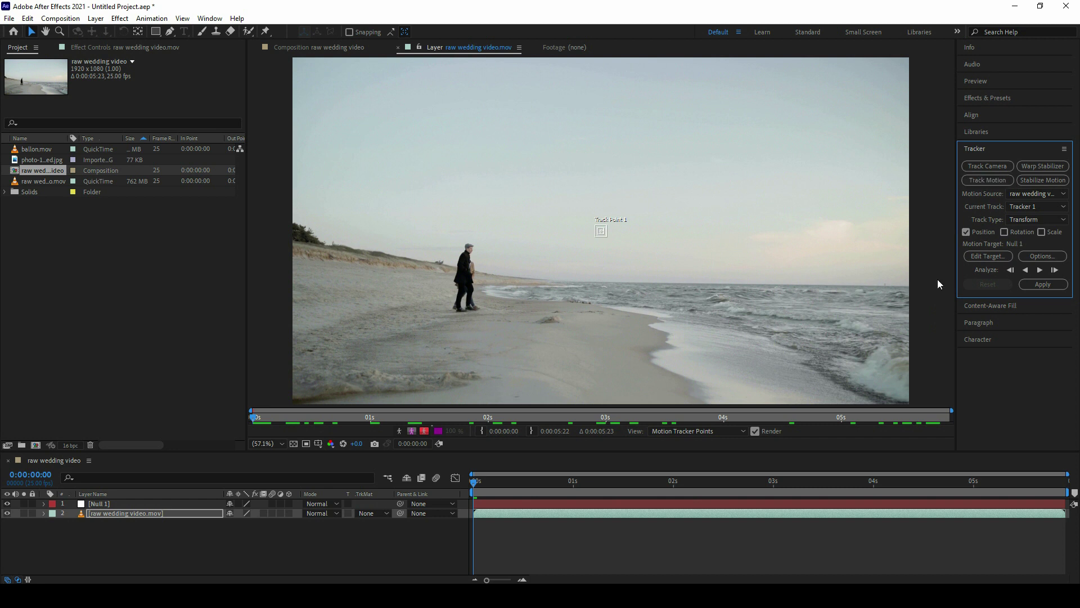
click(1003, 233)
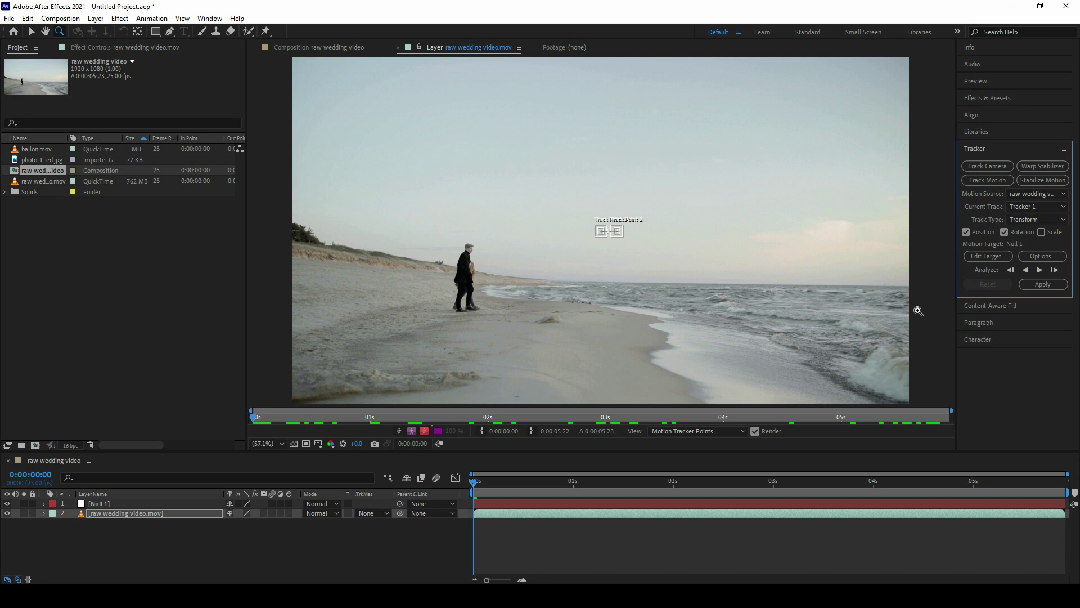
click(688, 214)
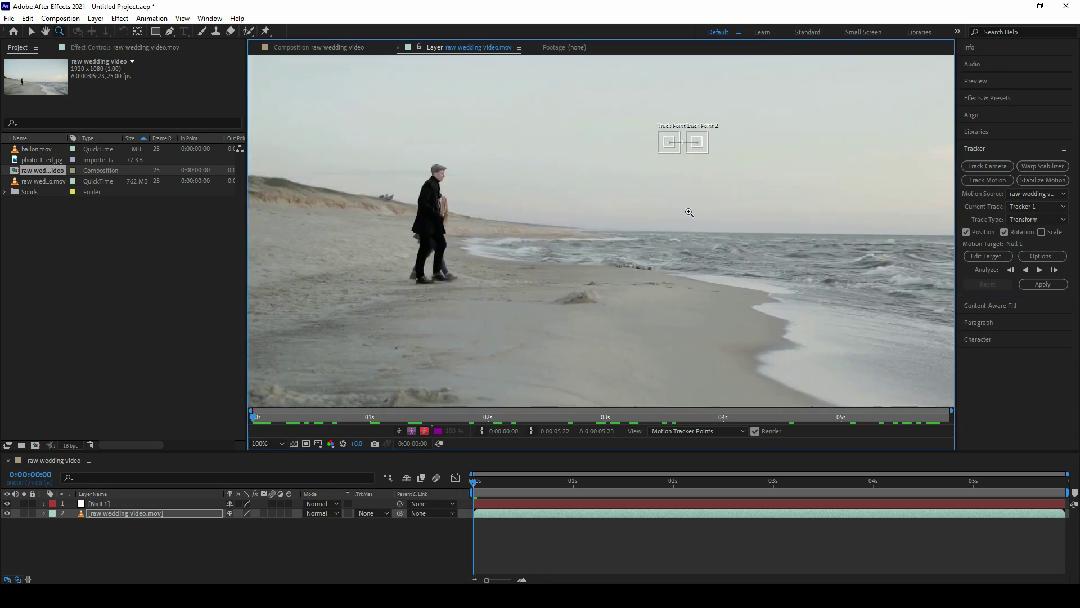
key(grave)
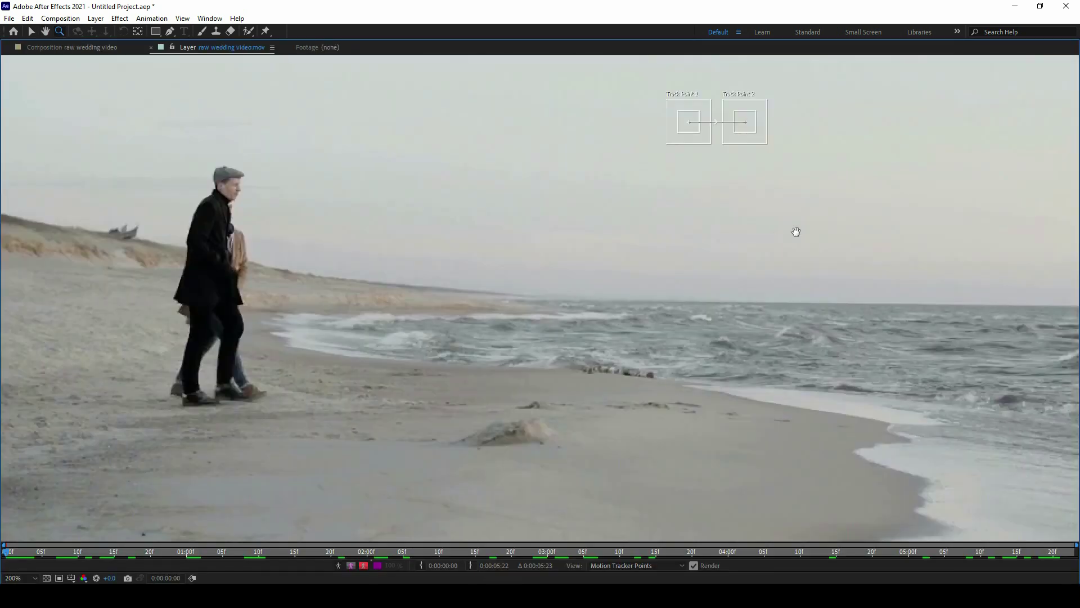
click(794, 231)
alt+click(686, 275)
alt+click(598, 273)
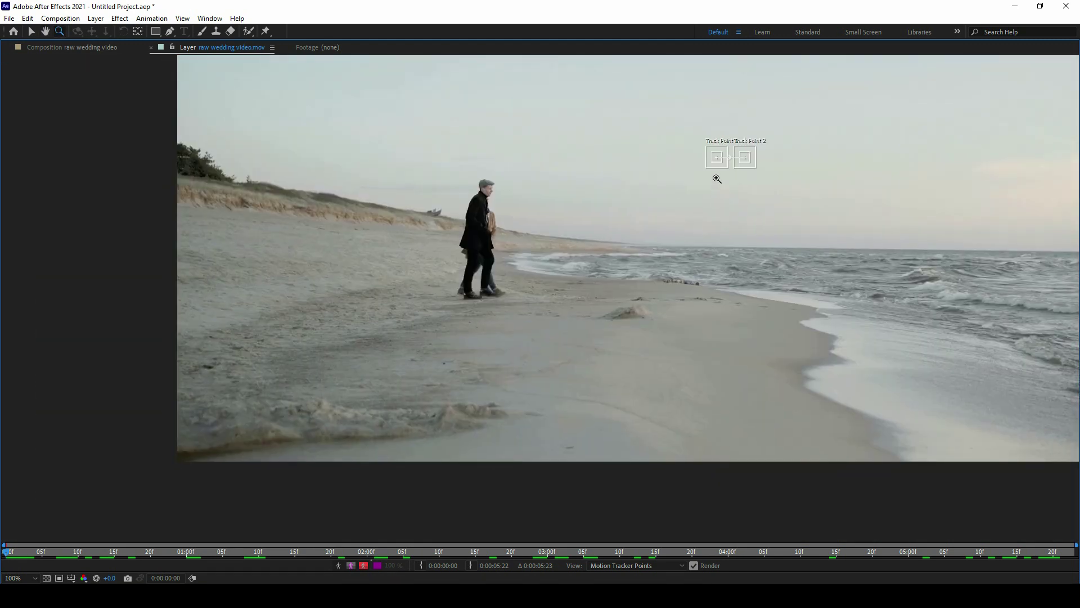
Step: Place Track Point 1 on a speck in the sand and pan toward Track Point 2
key(v)
drag(716, 169, 445, 376)
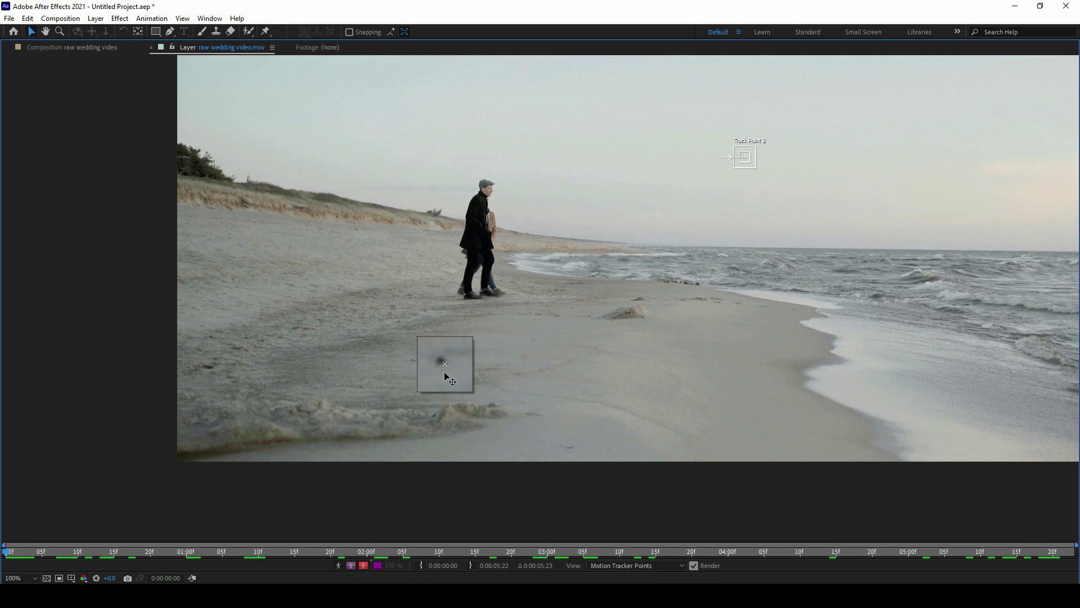
key(z)
click(422, 394)
click(540, 315)
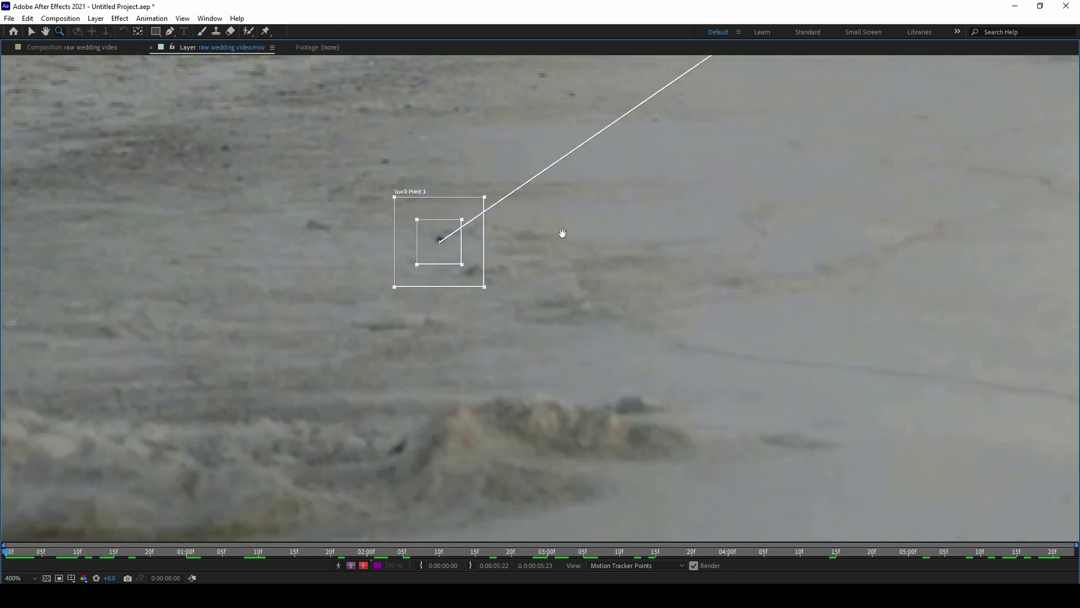
key(v)
drag(475, 323, 475, 322)
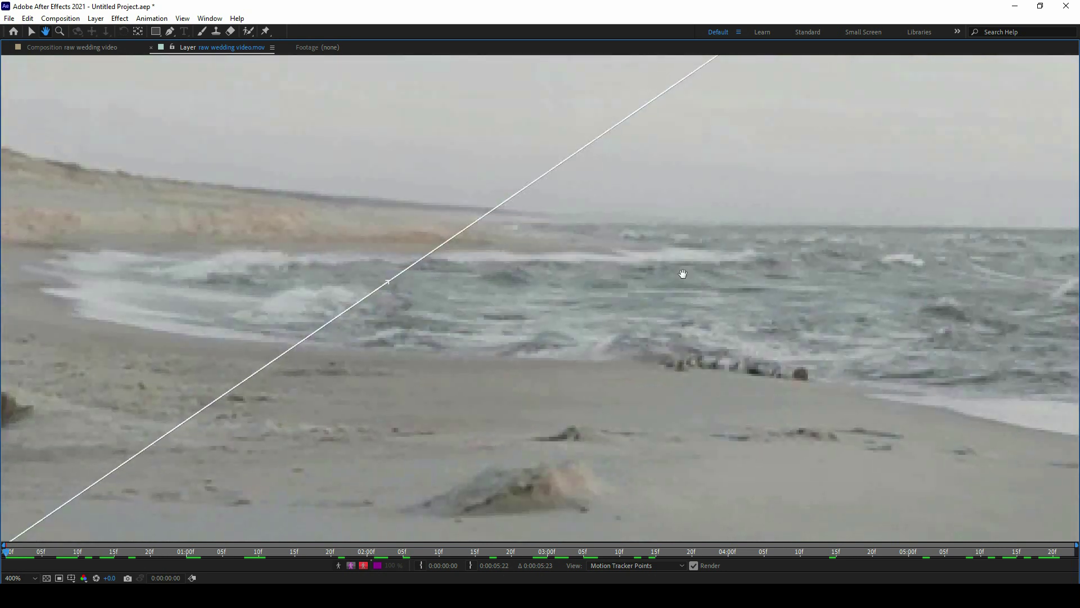
mouse_move(671, 217)
mouse_down()
mouse_move(557, 344)
mouse_move(634, 279)
mouse_move(626, 403)
mouse_move(593, 163)
mouse_move(667, 157)
mouse_move(484, 372)
mouse_up()
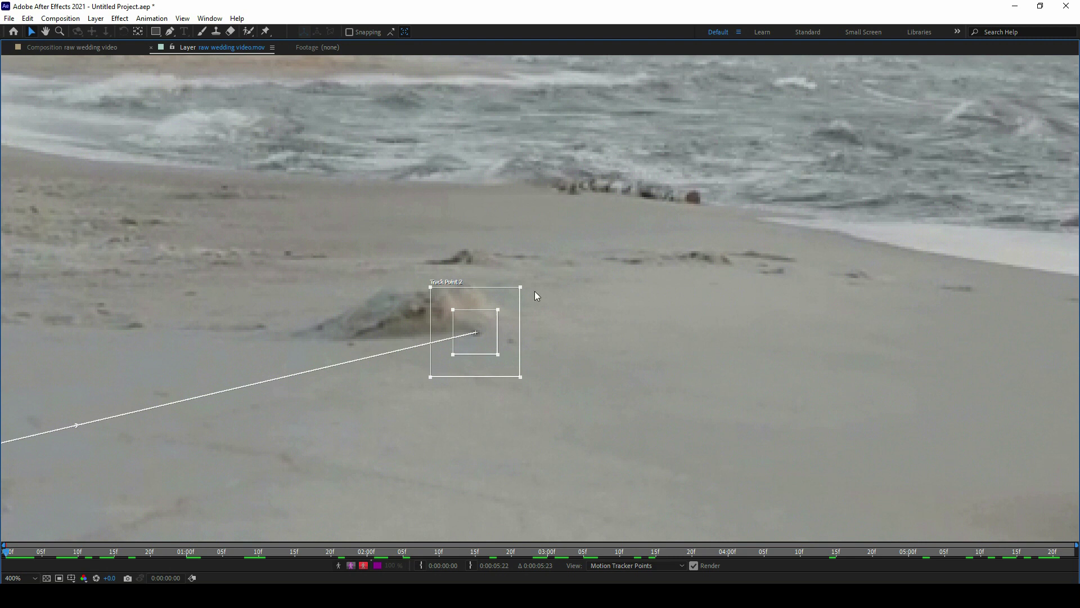
key(grave)
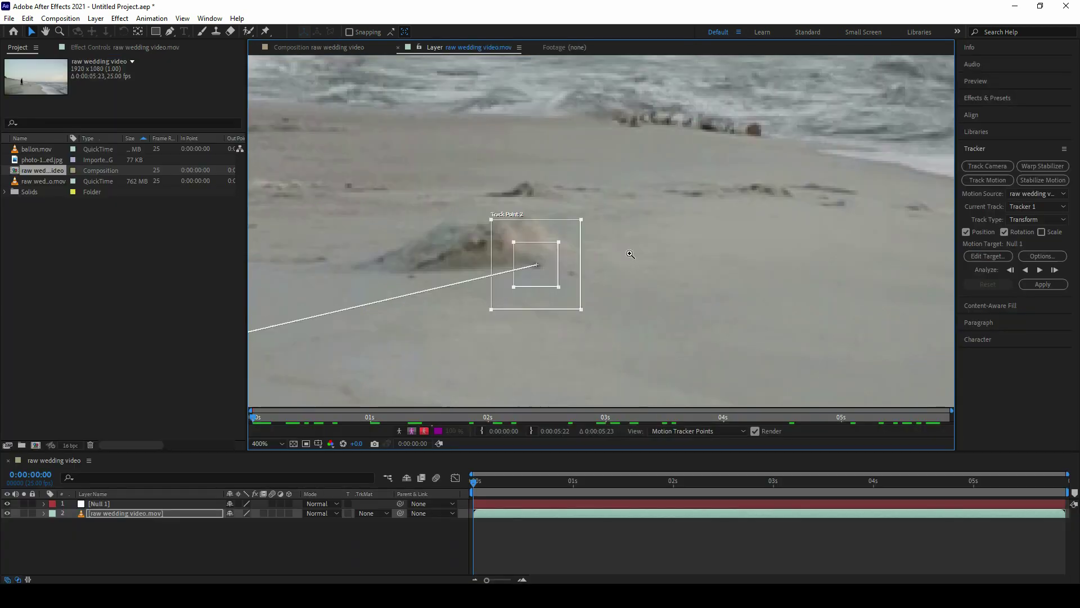
Step: Frame both track points and set Null 1 as the tracker's motion target
key(z)
alt+click(628, 252)
key(h)
drag(628, 251, 740, 236)
scroll(573, 171, down, 1)
drag(615, 246, 665, 290)
key(z)
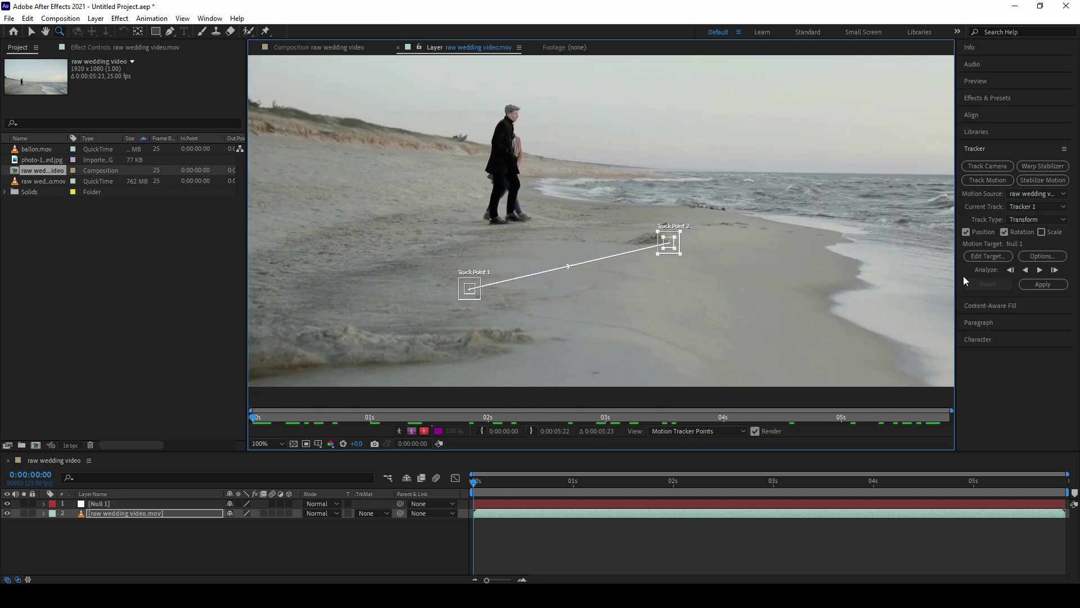
click(983, 257)
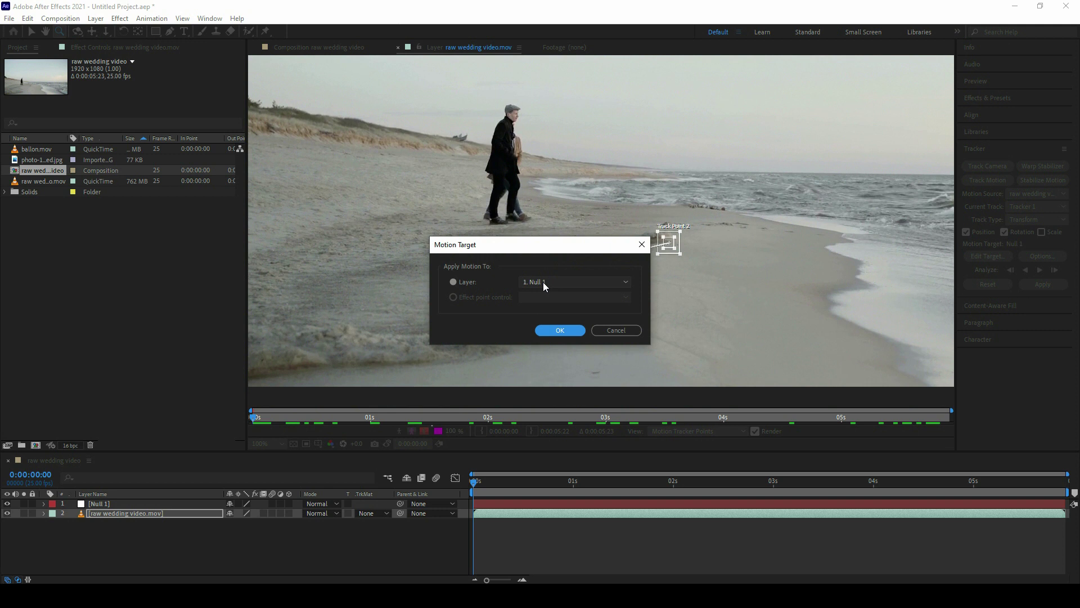
click(549, 329)
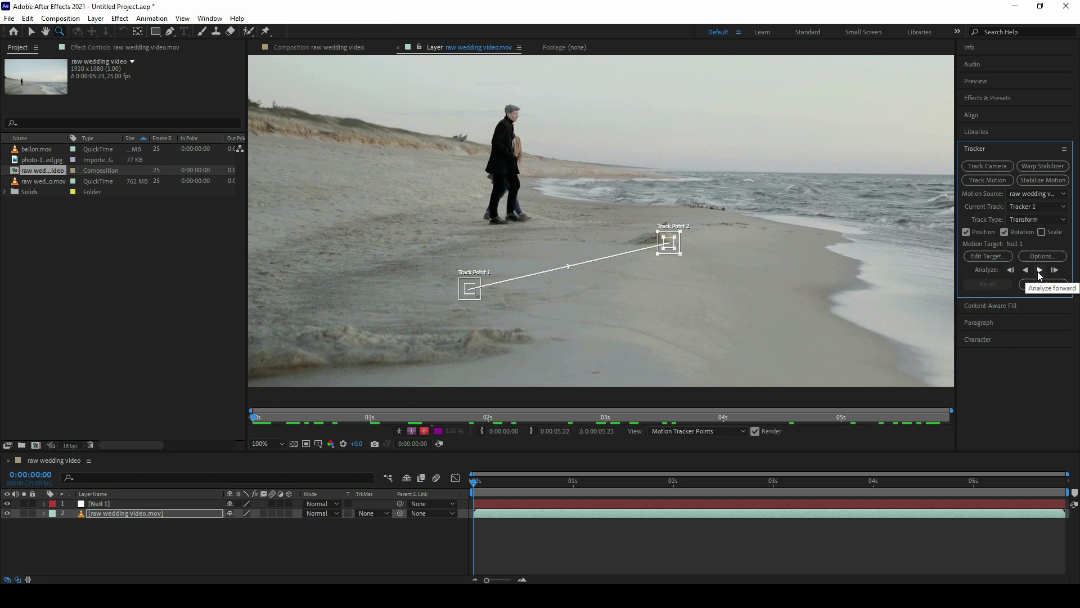
Step: Analyze the track forward and apply position and rotation to Null 1
click(1040, 270)
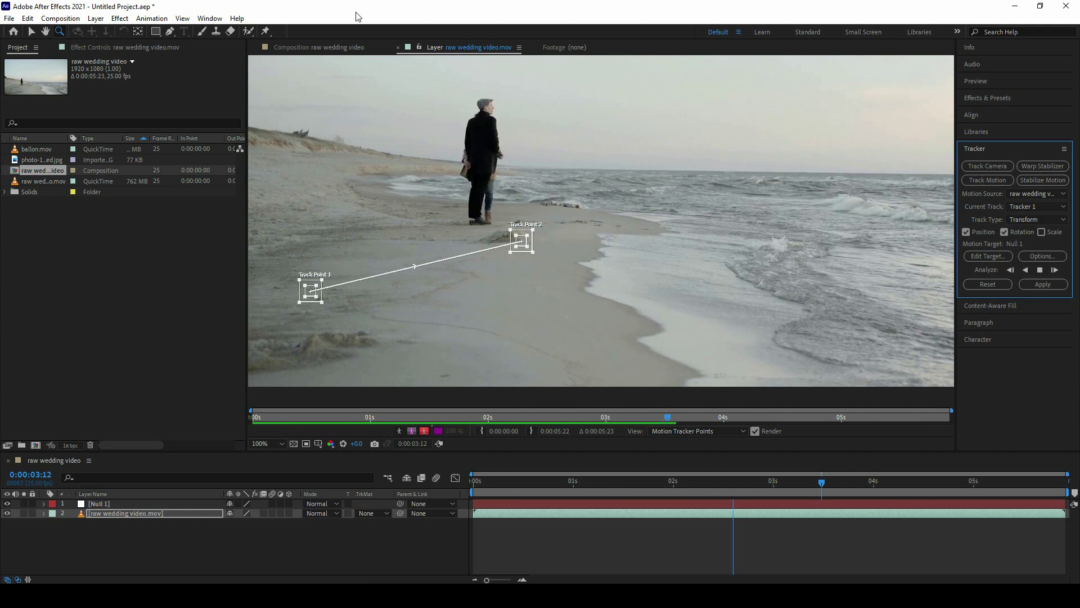
click(1041, 285)
click(530, 310)
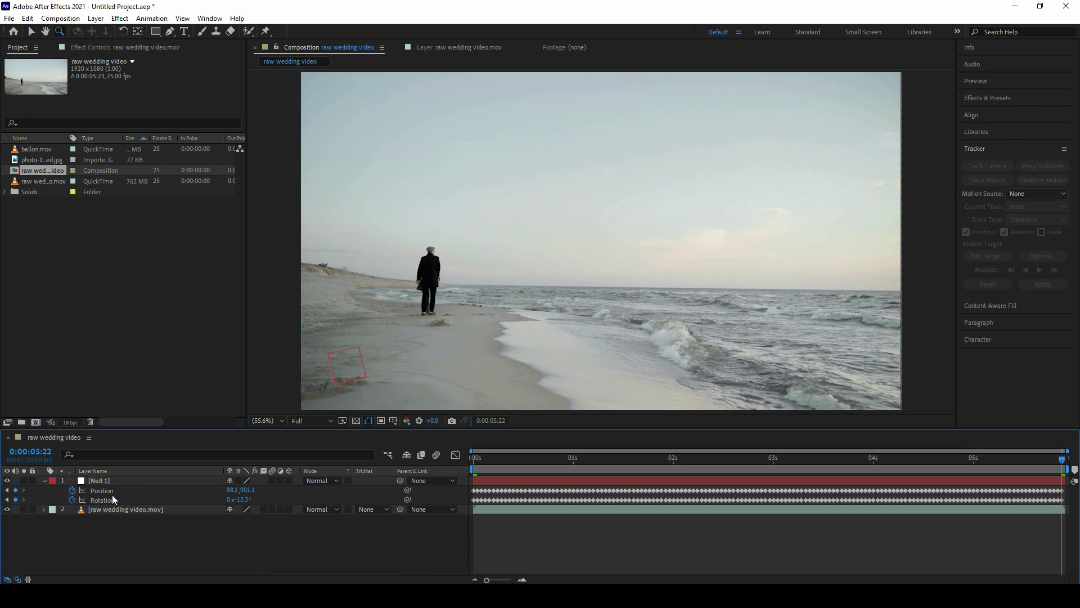
click(111, 494)
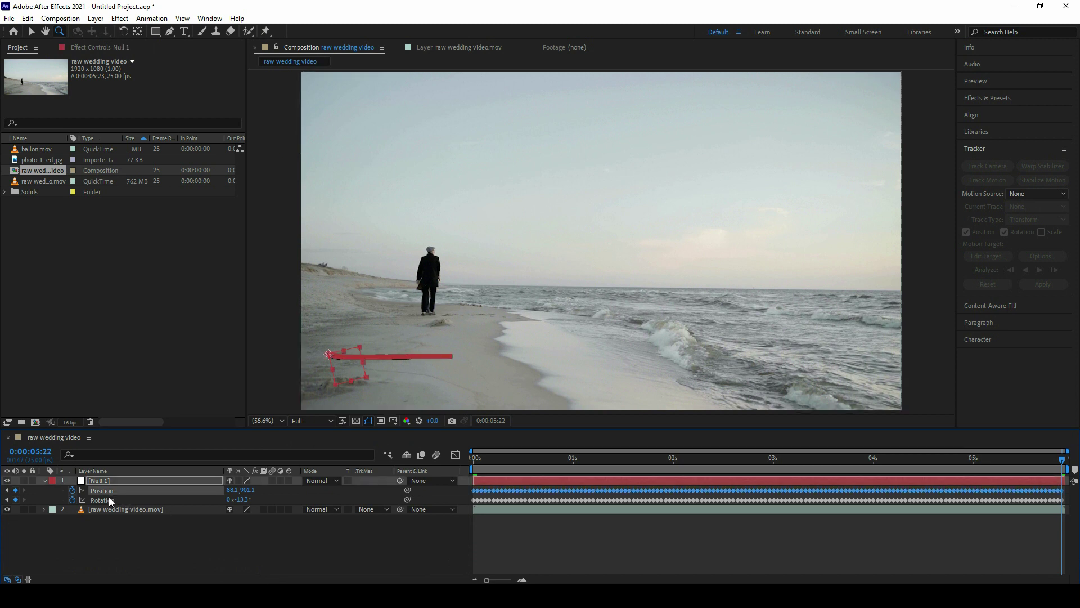
Step: Add the stormy cloud photo to the comp and scale it to about 222%
click(45, 480)
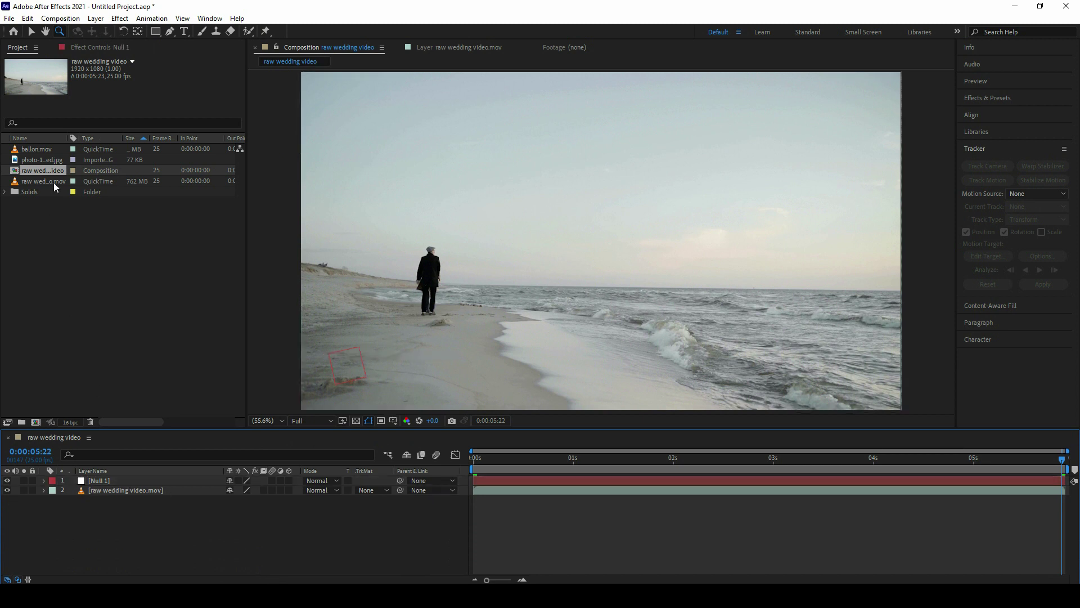
click(28, 158)
mouse_move(35, 161)
mouse_down()
mouse_move(106, 475)
mouse_move(114, 469)
mouse_up()
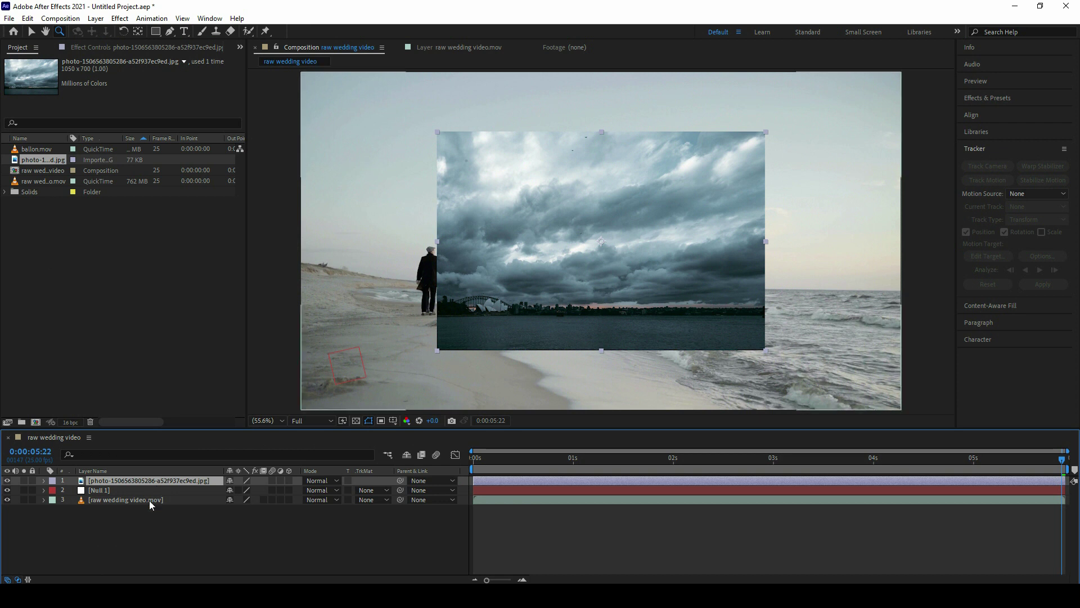
key(s)
drag(243, 490, 315, 489)
Step: Raise the cloud photo so the sand shows and lower its opacity to about 26%
key(v)
drag(519, 207, 551, 217)
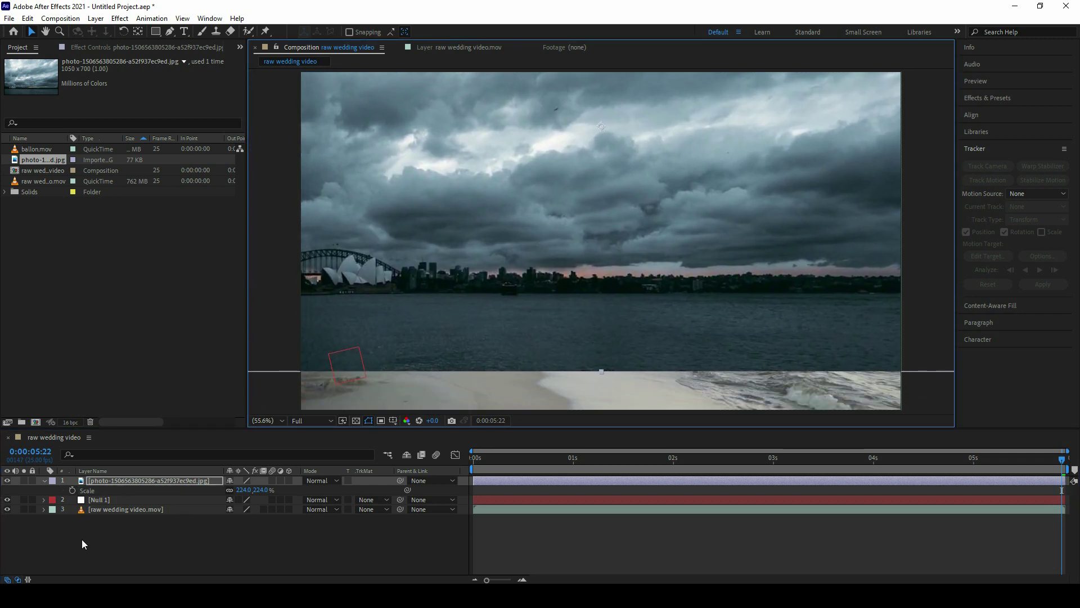
click(43, 482)
click(43, 482)
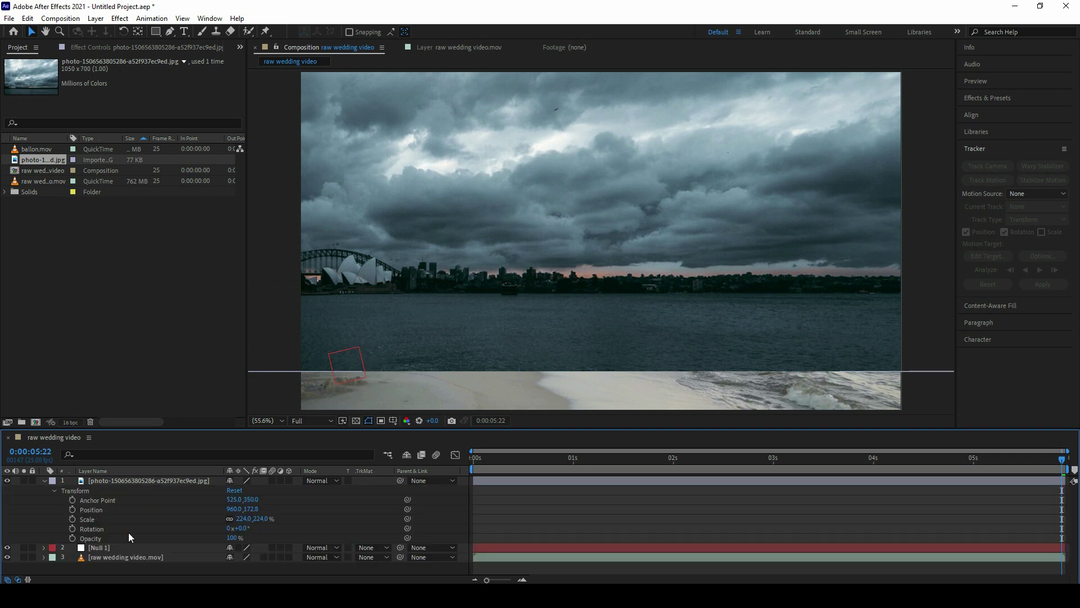
mouse_move(230, 537)
mouse_down()
mouse_move(214, 565)
mouse_move(228, 545)
mouse_up()
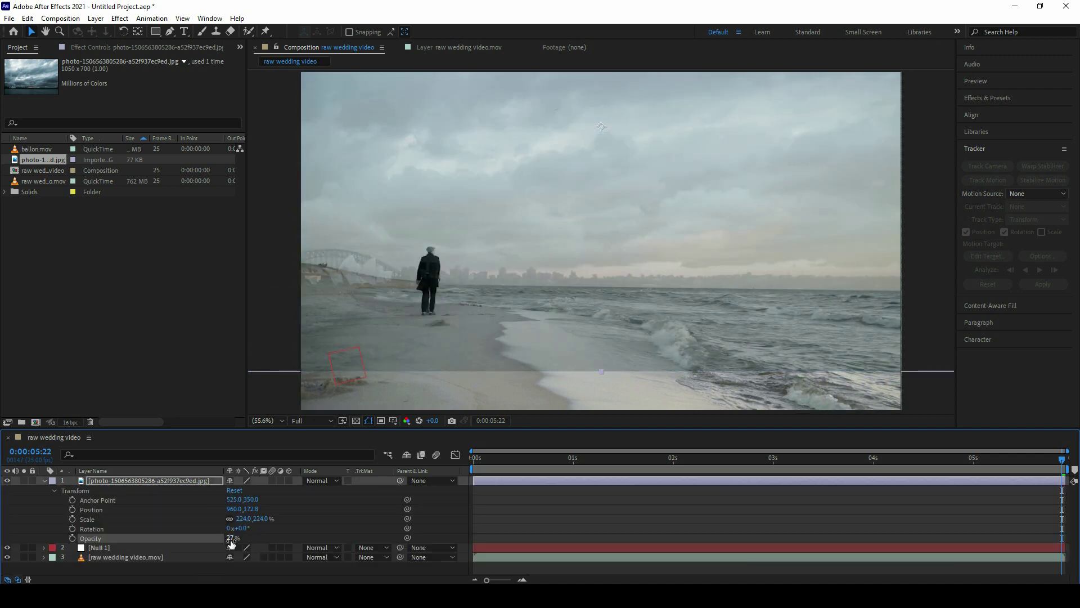
Step: Nudge the photo with the arrow keys, parent it to Null 1, and preview
click(411, 347)
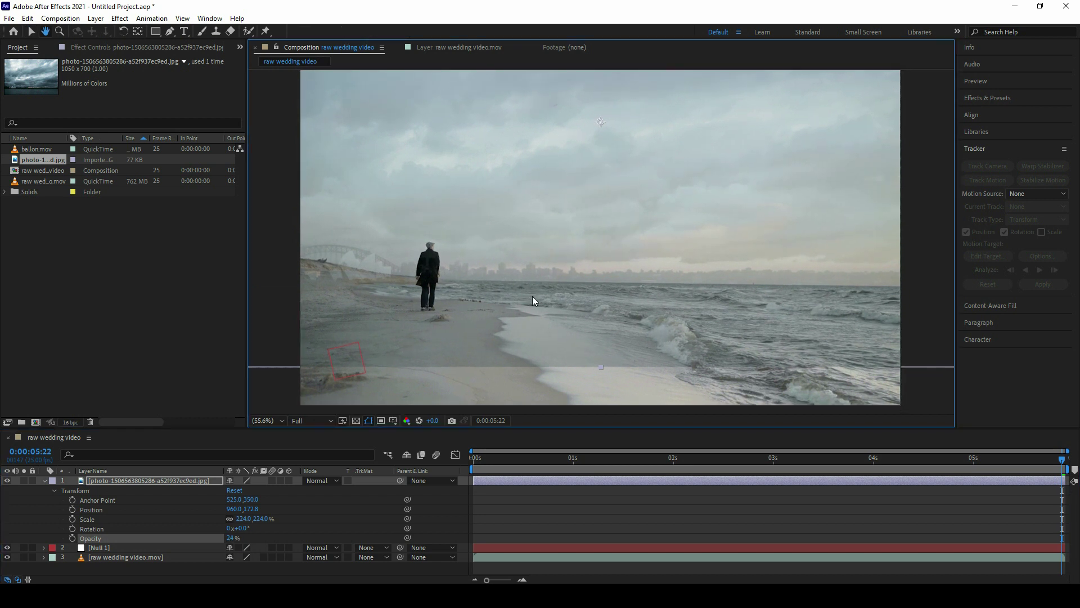
key(shift+Down)
key(shift+Down)
key(shift+Down)
key(Down)
key(Down)
key(Left)
key(Left)
key(Left)
key(Up)
key(Up)
key(Up)
key(Left)
key(Left)
key(Left)
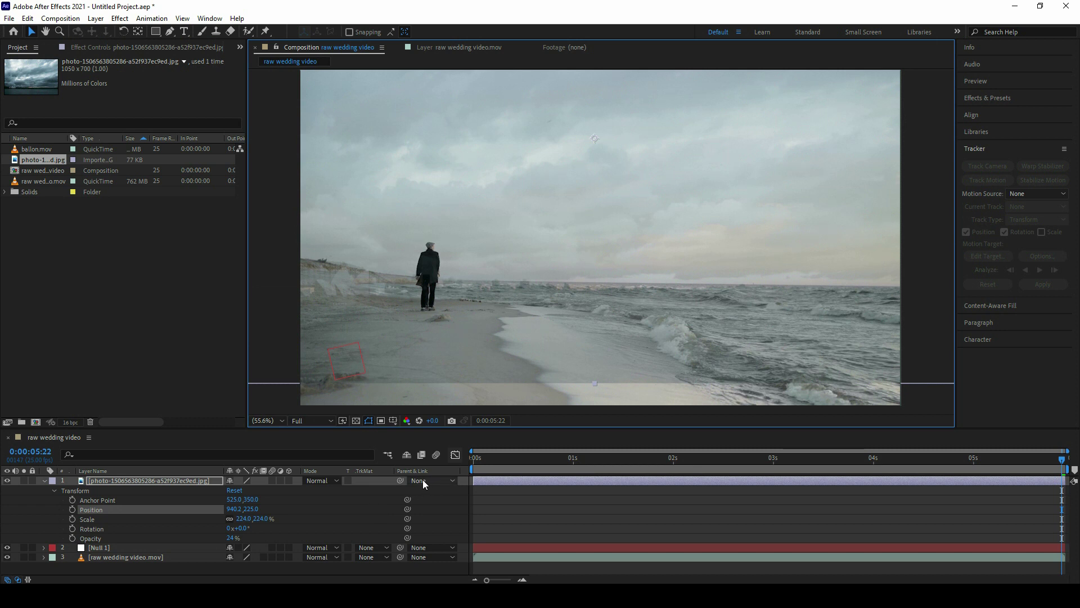
mouse_move(398, 480)
mouse_down()
mouse_move(395, 423)
mouse_move(121, 545)
mouse_up()
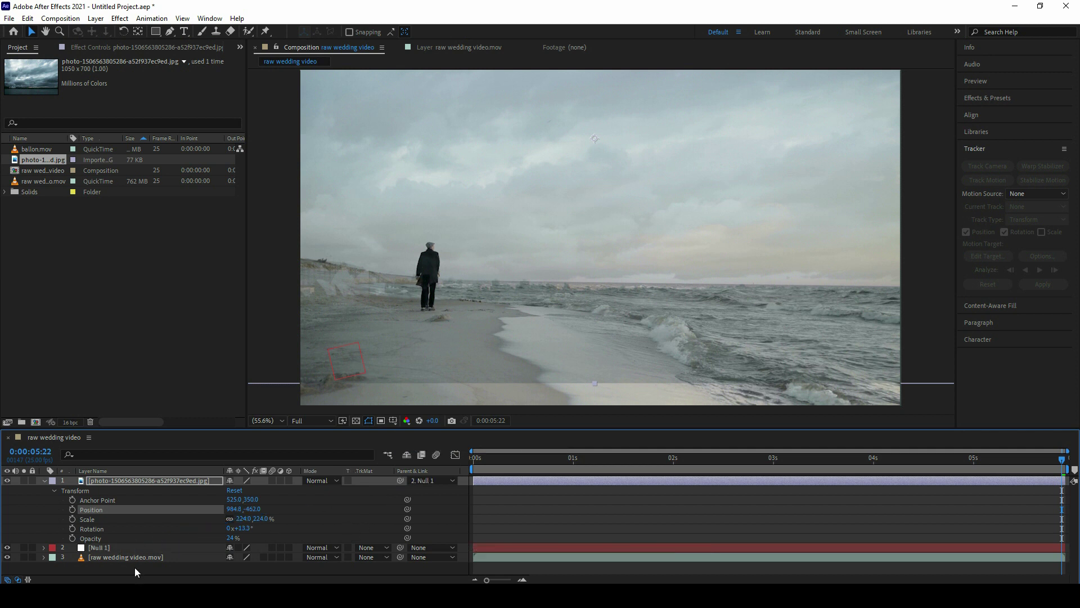
key(space)
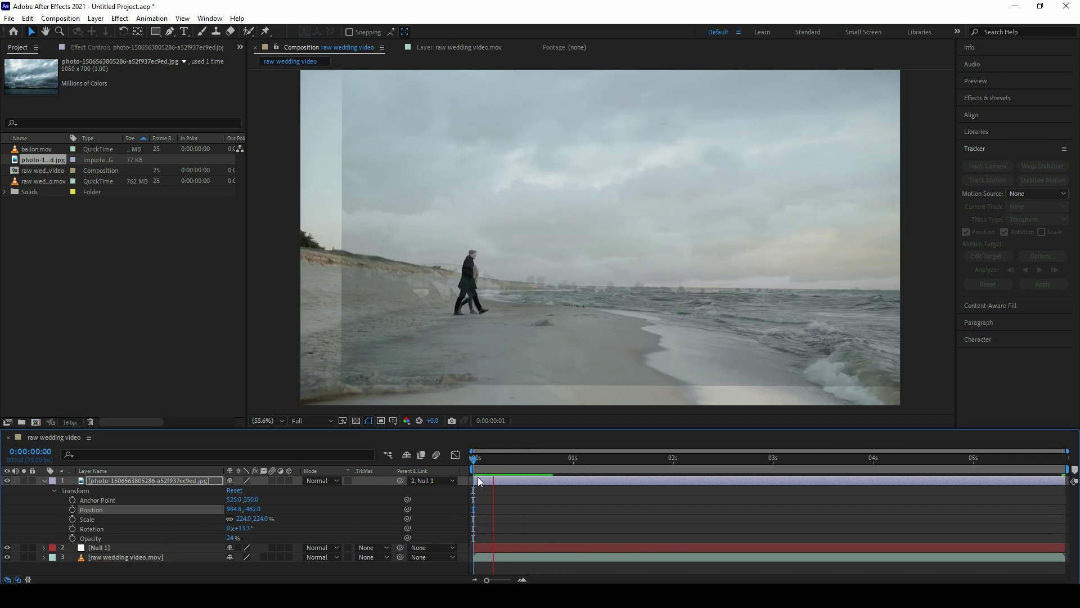
Step: Drag the translucent sky photo up and left to line up with the beach clip's sky
drag(525, 302, 471, 274)
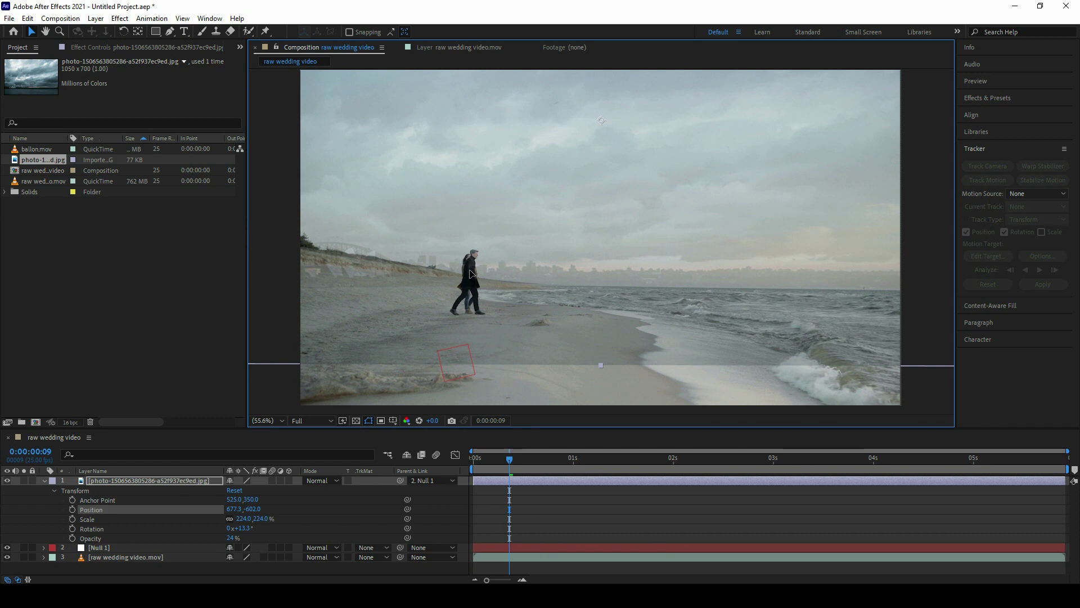
drag(470, 274, 454, 289)
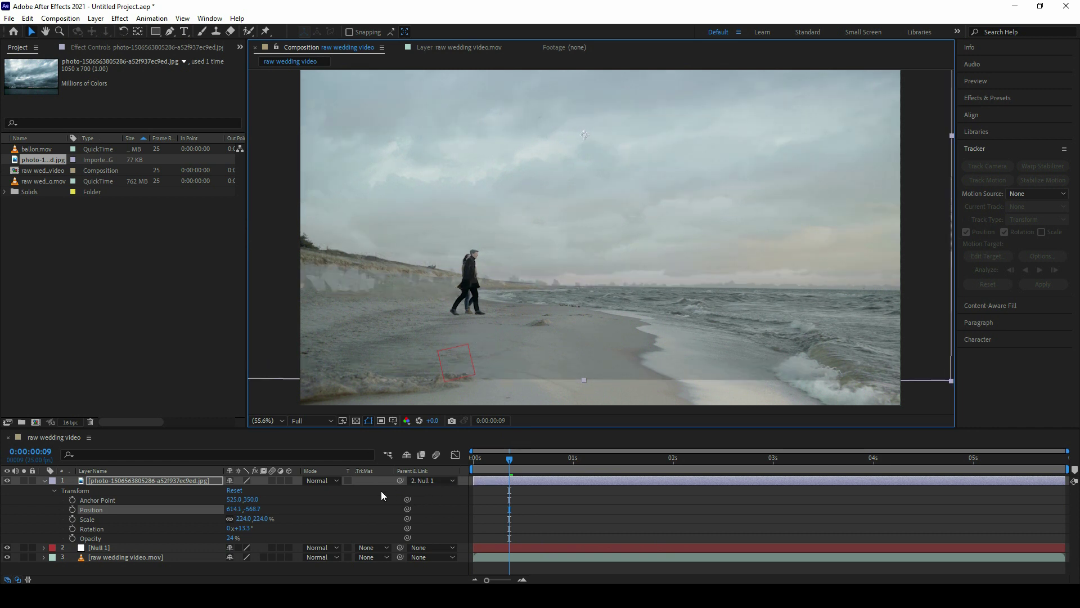
right_click(446, 471)
mouse_move(491, 505)
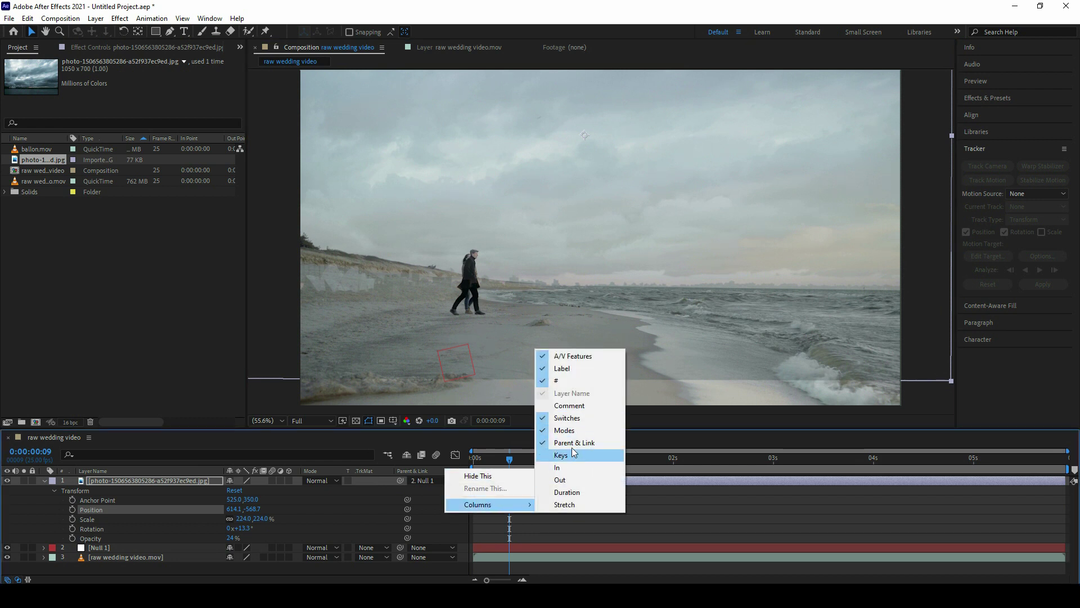
click(148, 523)
click(93, 480)
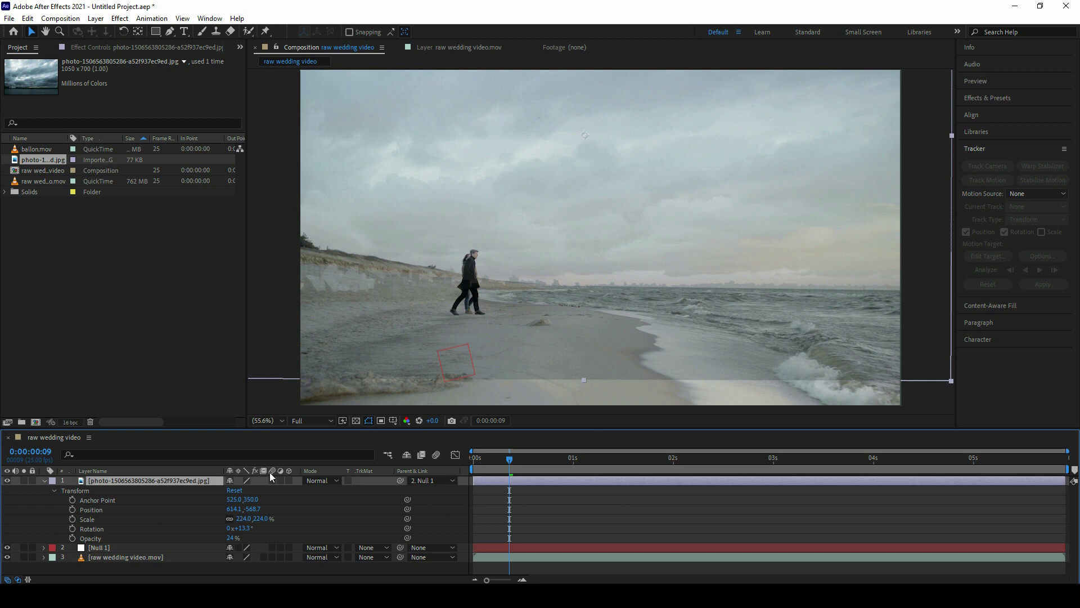
drag(518, 224, 511, 223)
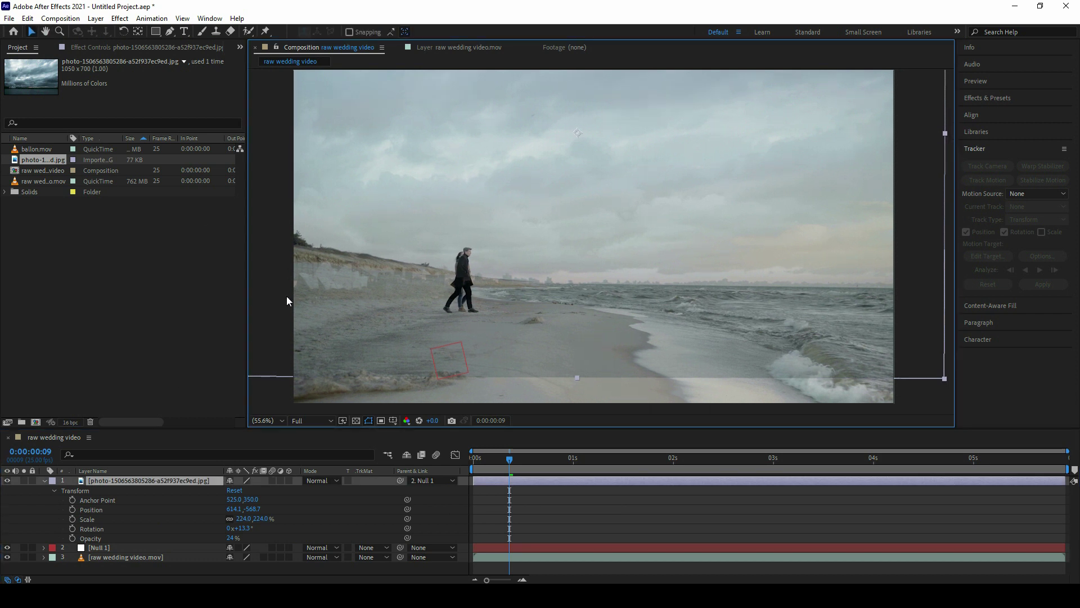
drag(487, 257, 506, 258)
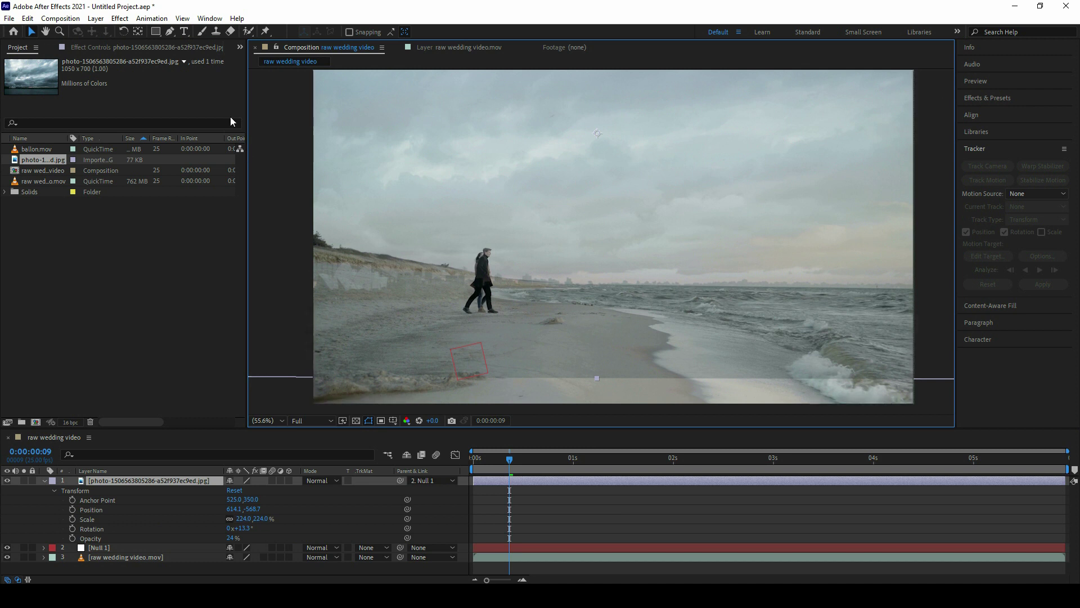
Step: Start a Pen mask on the sky photo, tracing the horizon from the left dune to the right edge
click(170, 32)
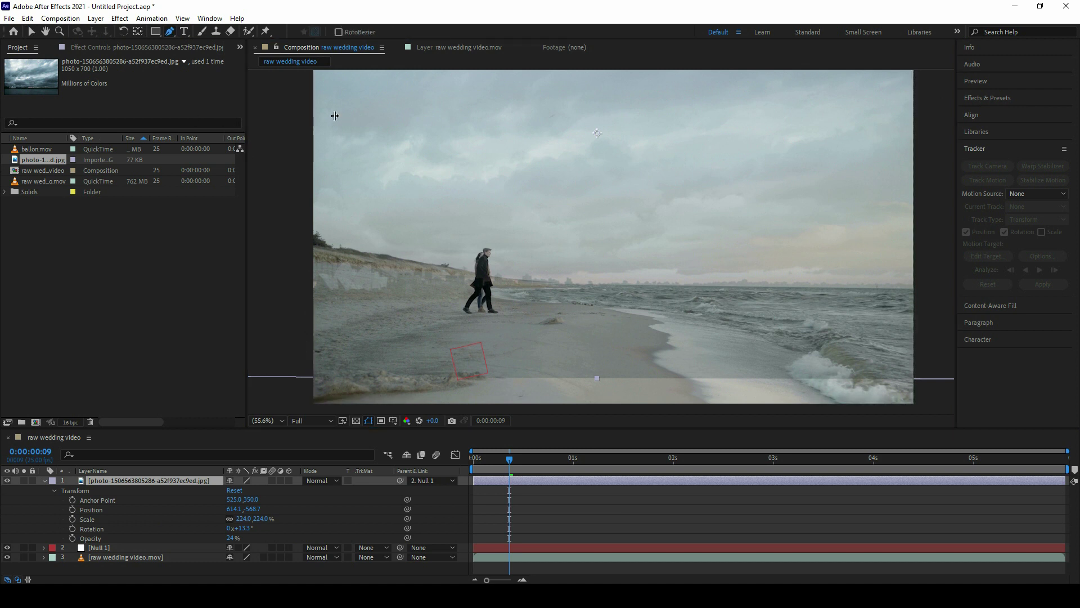
click(170, 32)
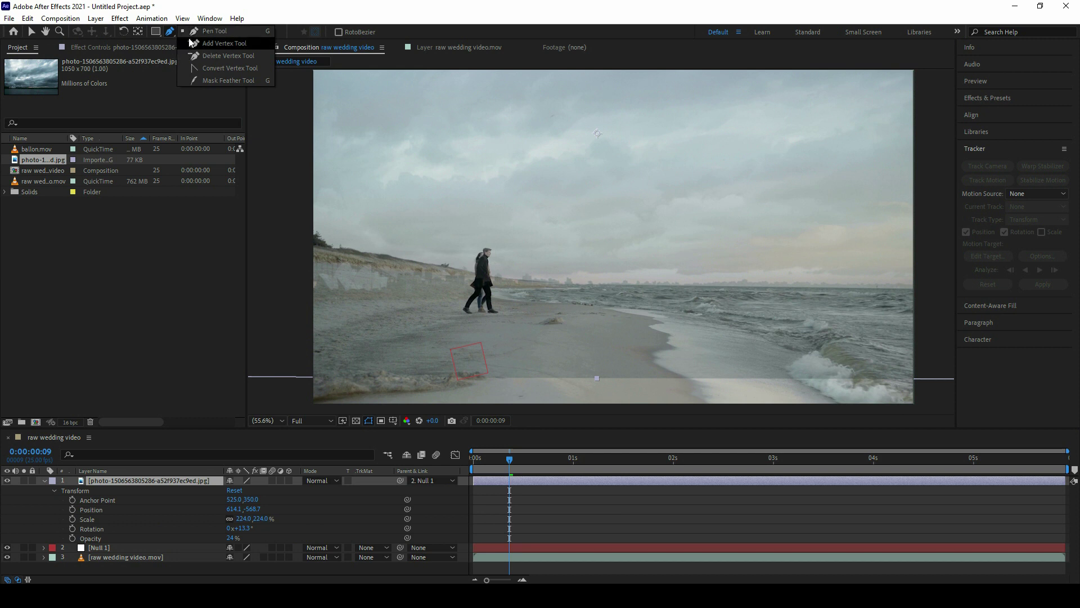
drag(630, 307, 601, 273)
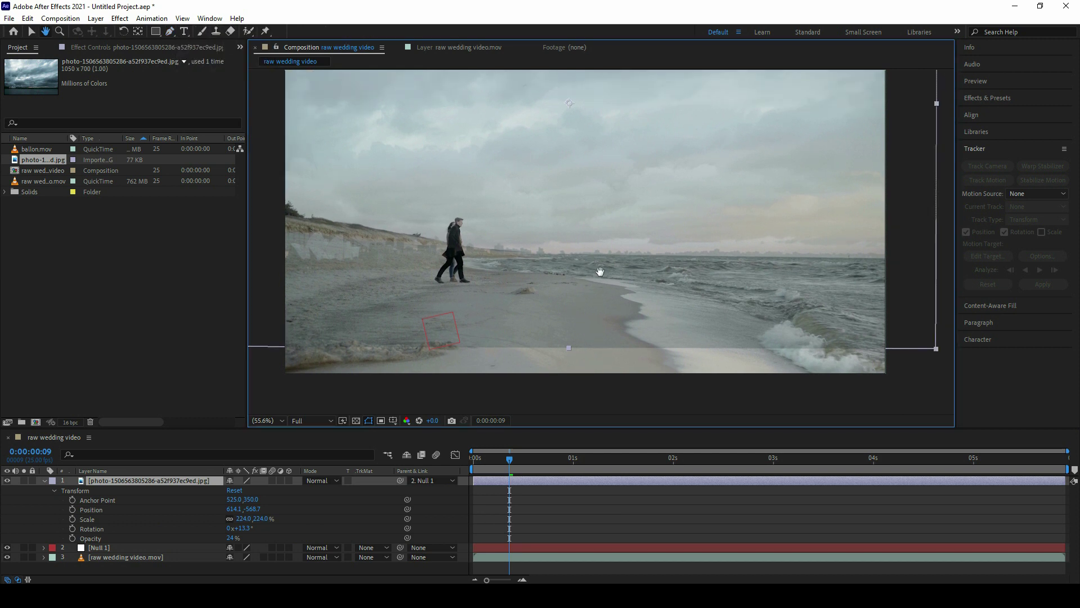
click(280, 209)
click(330, 222)
click(421, 238)
click(527, 252)
click(689, 257)
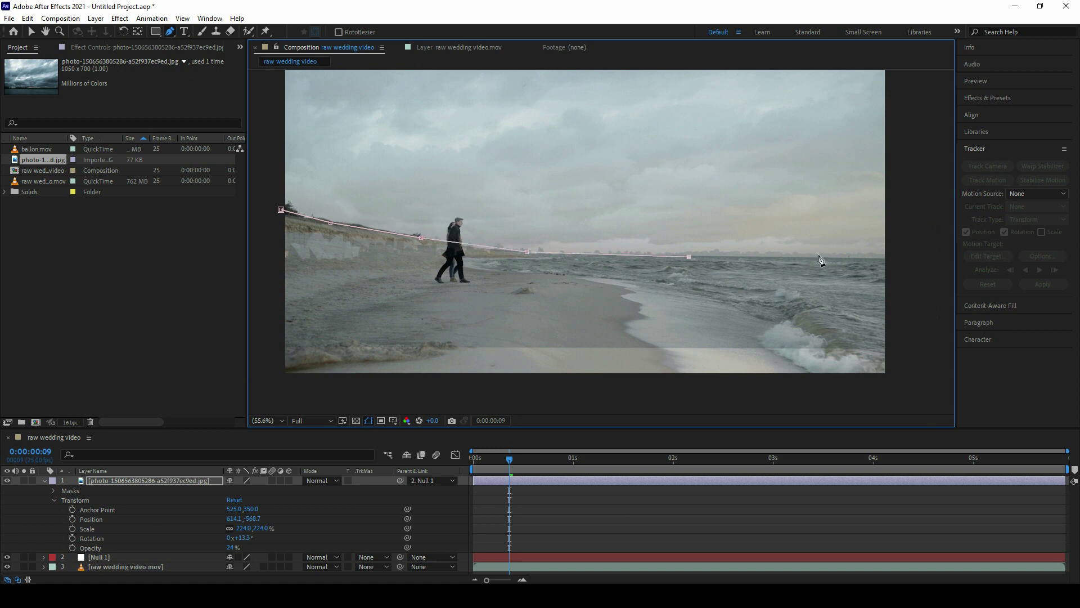
click(822, 258)
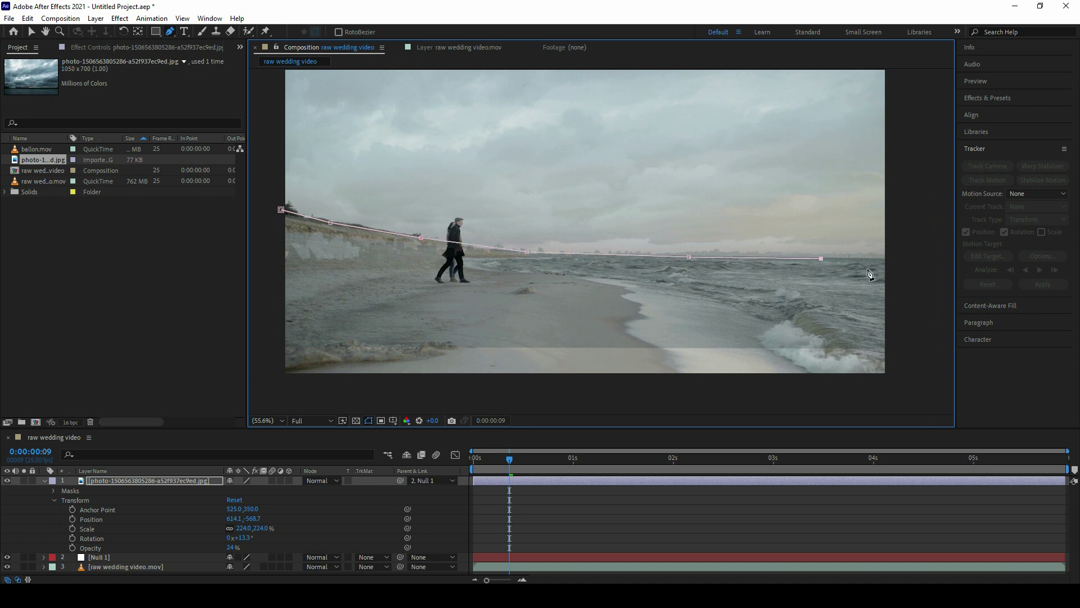
click(899, 256)
Step: Continue the mask around the beach below the frame and close it on the first point
drag(877, 299, 826, 216)
click(892, 309)
drag(576, 279, 755, 279)
click(726, 333)
mouse_move(642, 320)
mouse_down()
mouse_move(479, 263)
mouse_move(655, 294)
mouse_up()
click(475, 299)
click(374, 260)
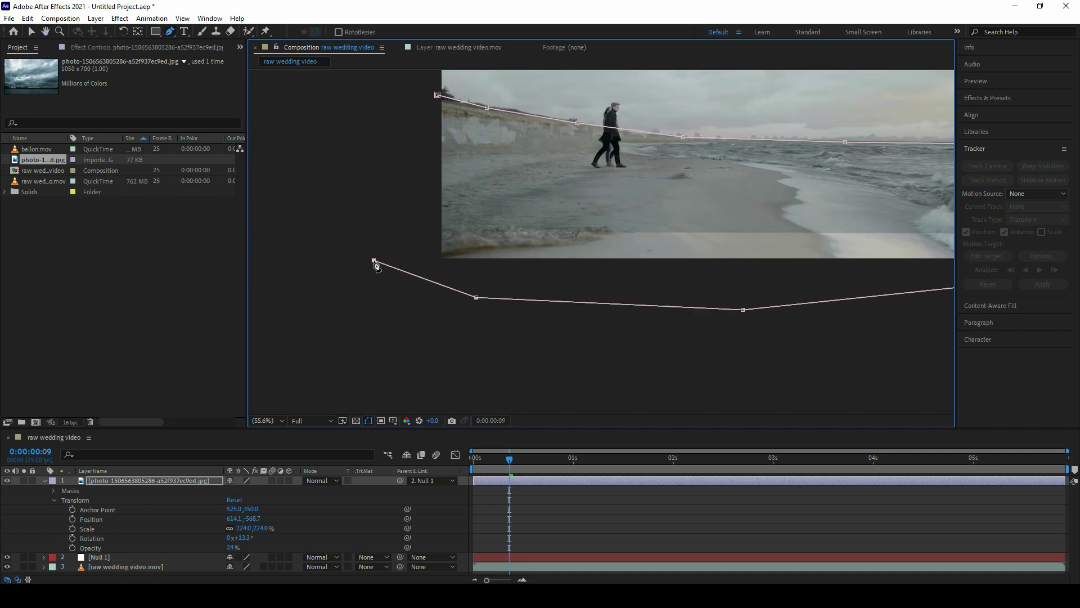
drag(405, 164, 449, 251)
click(444, 229)
click(482, 184)
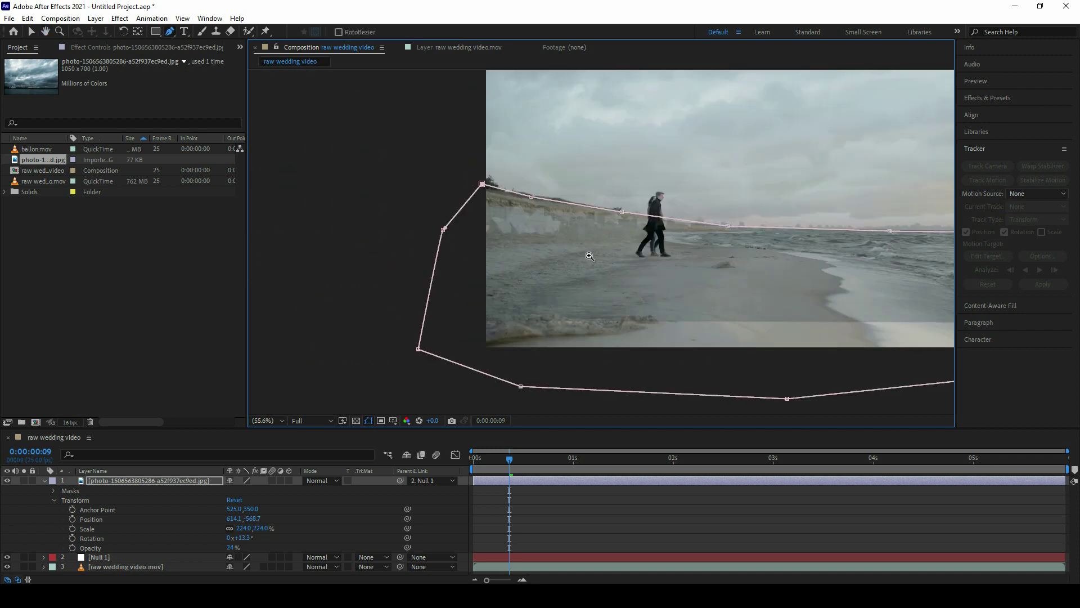
Step: Set the sky photo layer's opacity to 100%
scroll(684, 209, down, 1)
drag(684, 210, 663, 208)
click(230, 547)
text(100)
key(Return)
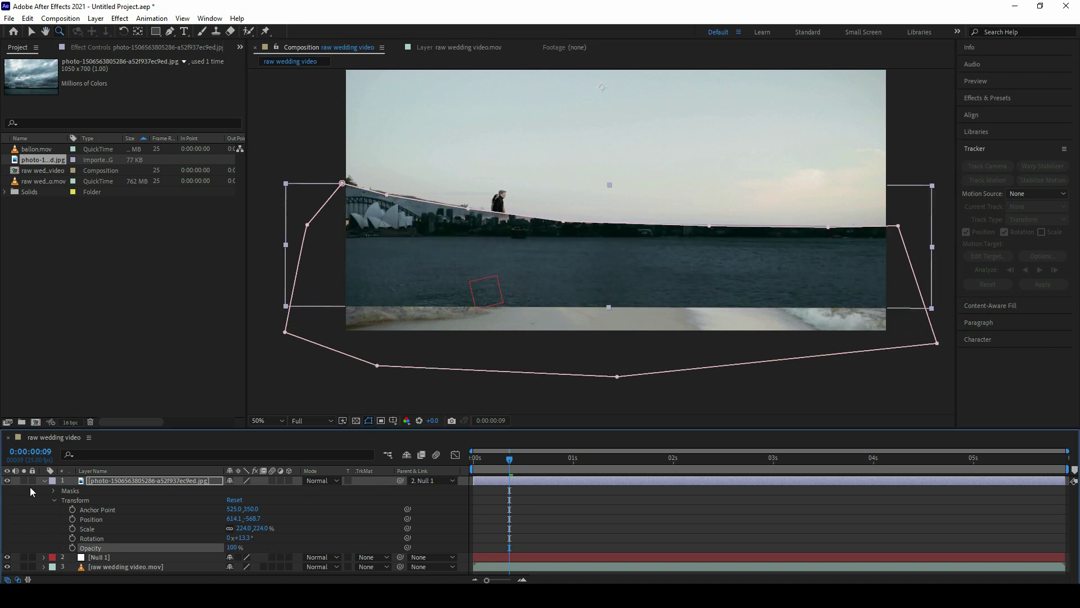
Step: Set Mask 1 to Subtract with an 8 px feather and preview the result
click(52, 490)
click(247, 500)
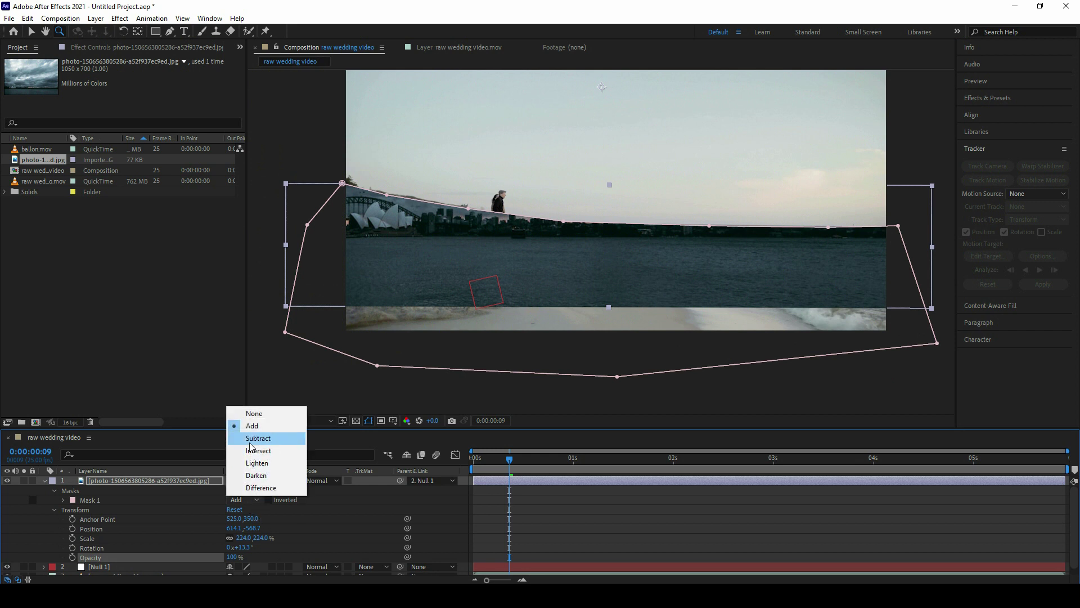
click(251, 442)
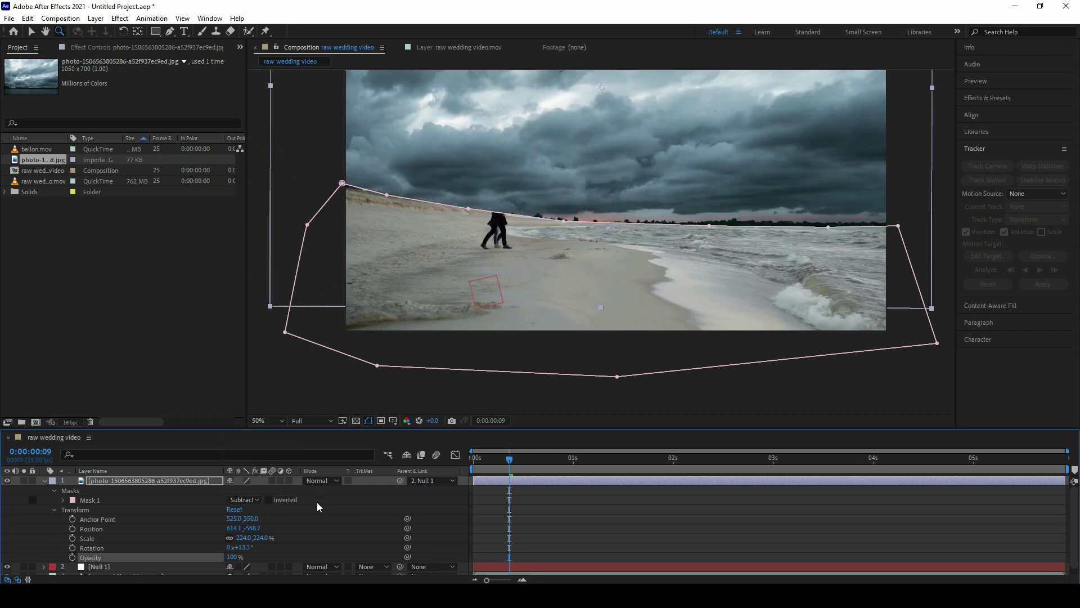
click(63, 500)
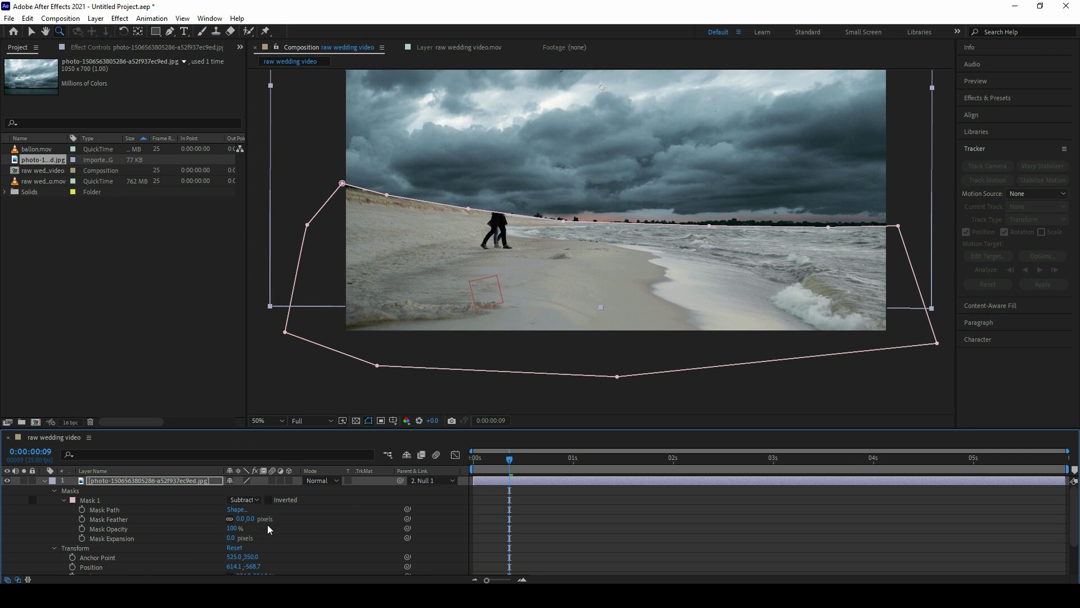
click(245, 518)
key(Return)
click(307, 520)
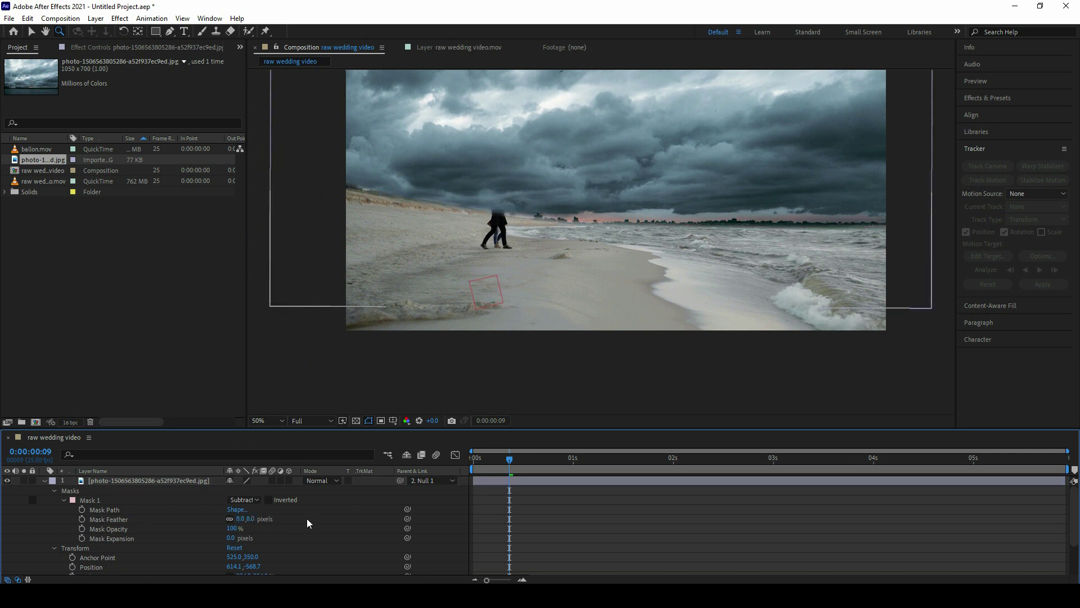
click(43, 483)
key(space)
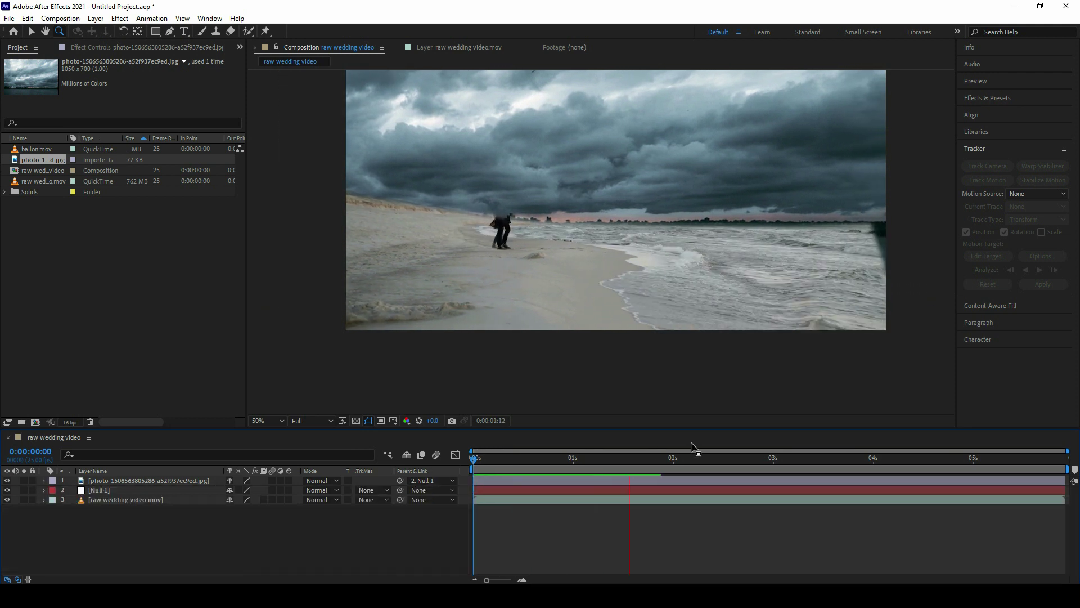
Step: Refine the mask's right-side points and preview the sky replacement
key(space)
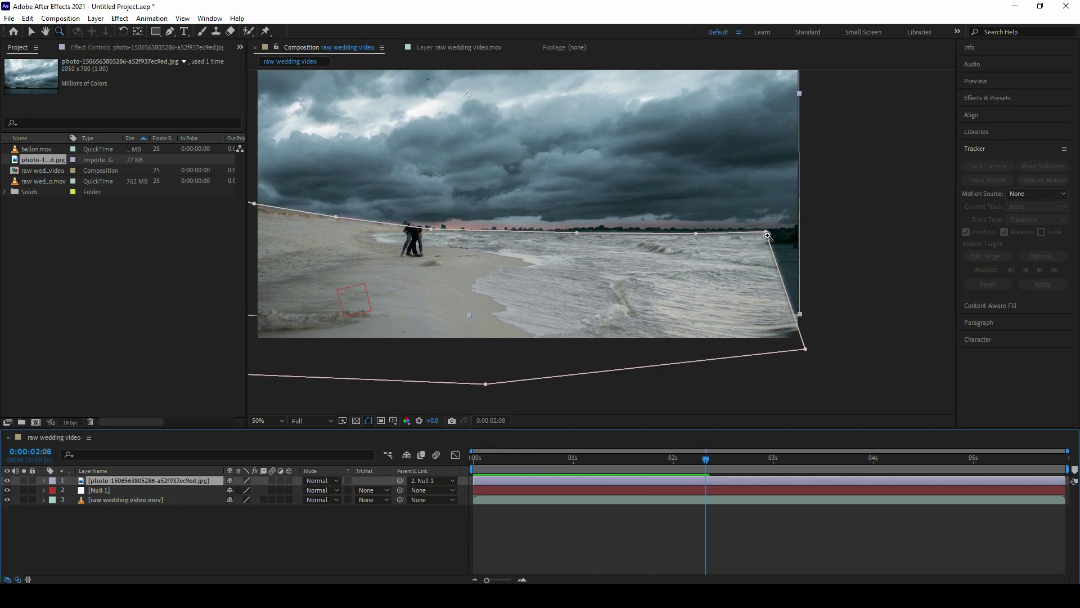
key(v)
mouse_move(766, 235)
mouse_down()
mouse_move(927, 198)
mouse_move(926, 230)
mouse_up()
drag(805, 349, 858, 358)
click(863, 349)
key(space)
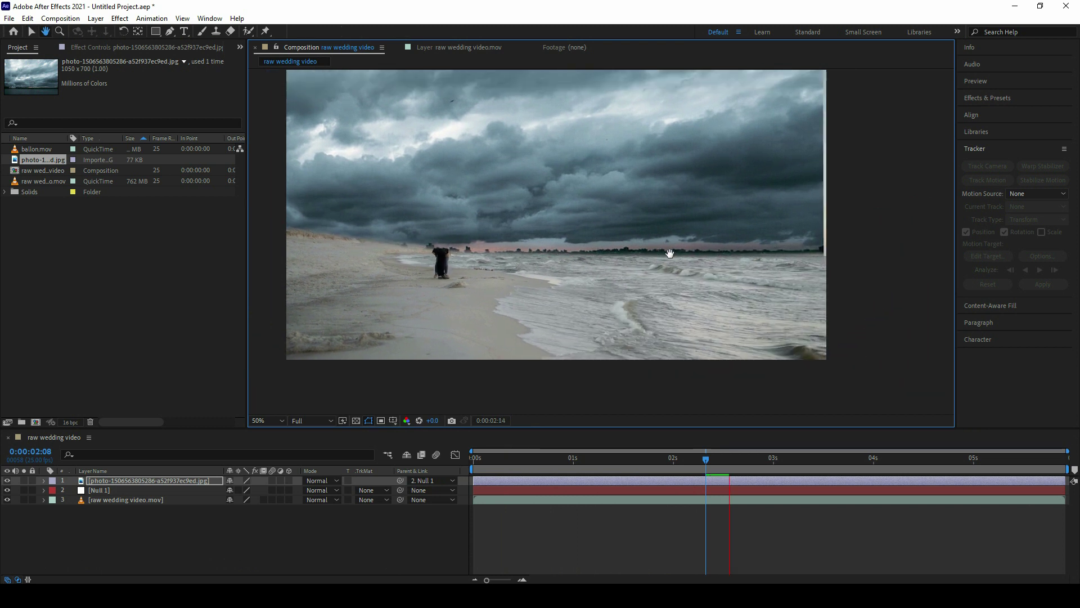
drag(754, 197, 794, 231)
key(space)
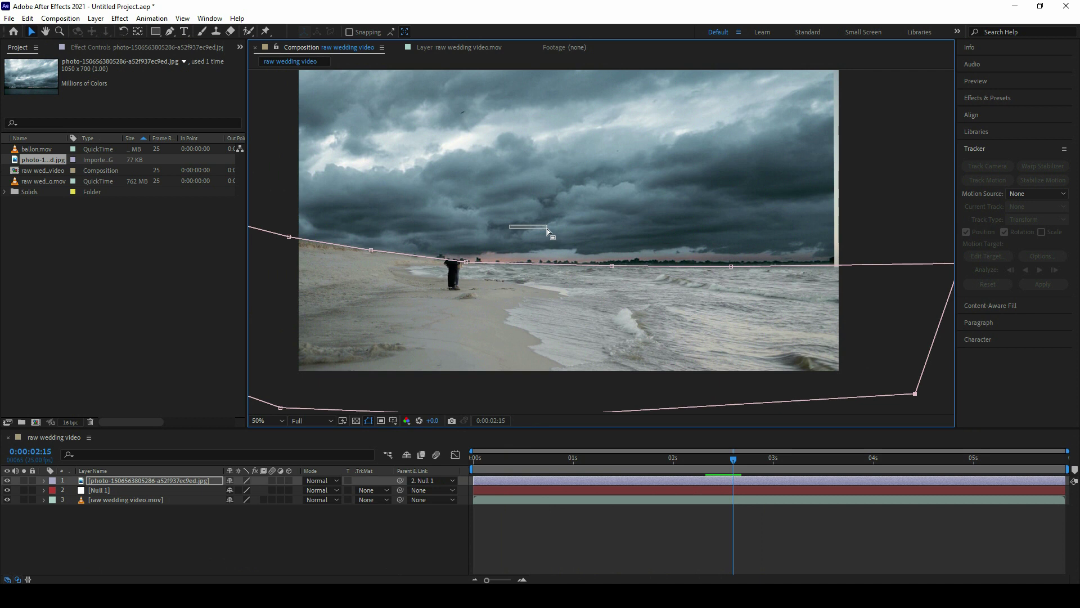
Step: Shift the masked photo layer and adjust a mask point on the left side
drag(546, 228, 590, 217)
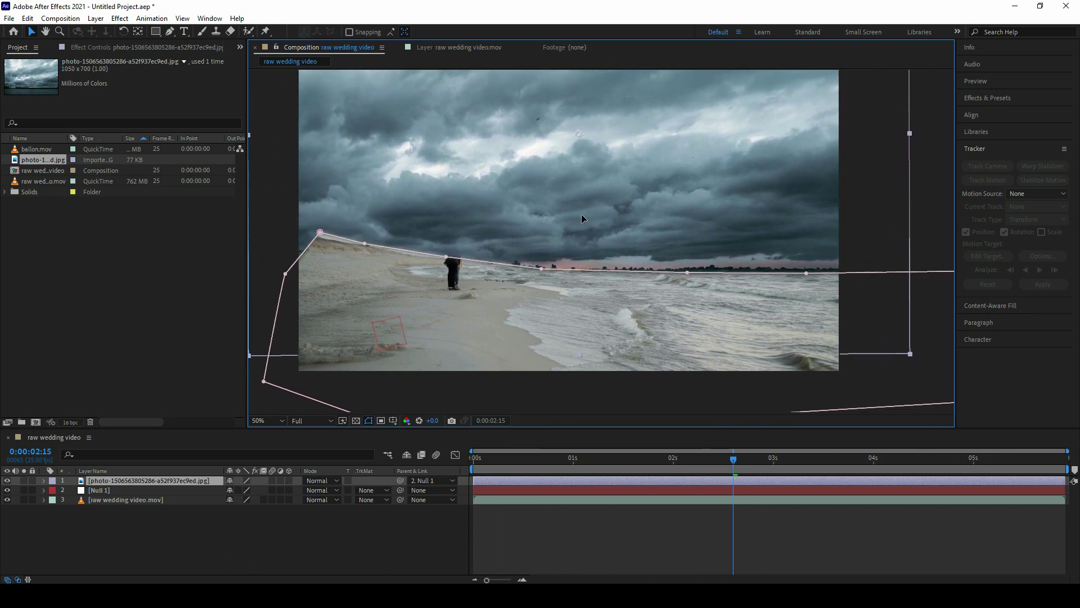
drag(509, 212, 635, 196)
key(v)
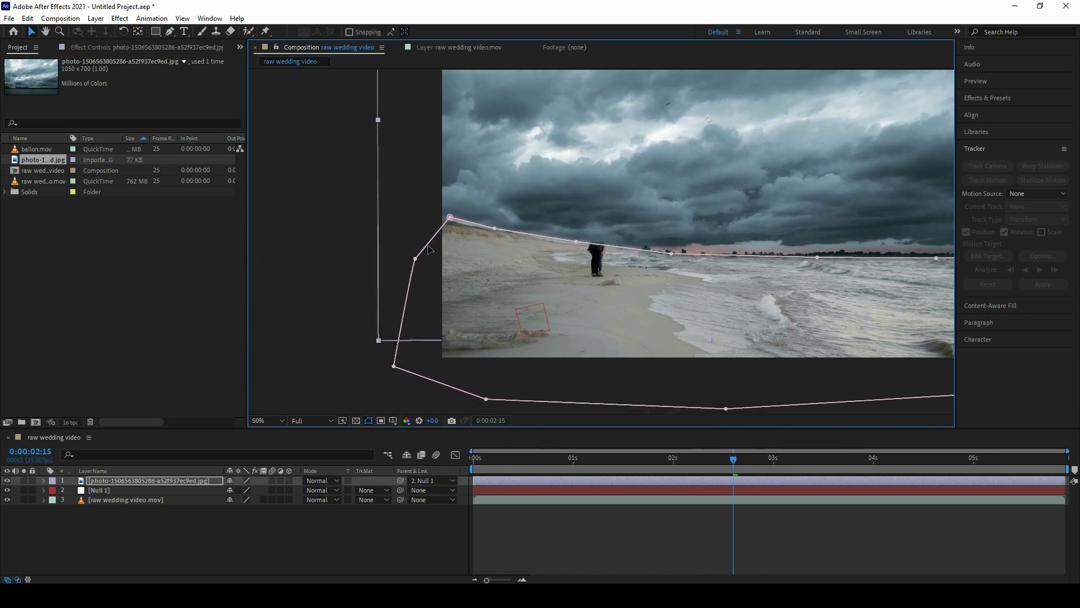
drag(415, 258, 381, 264)
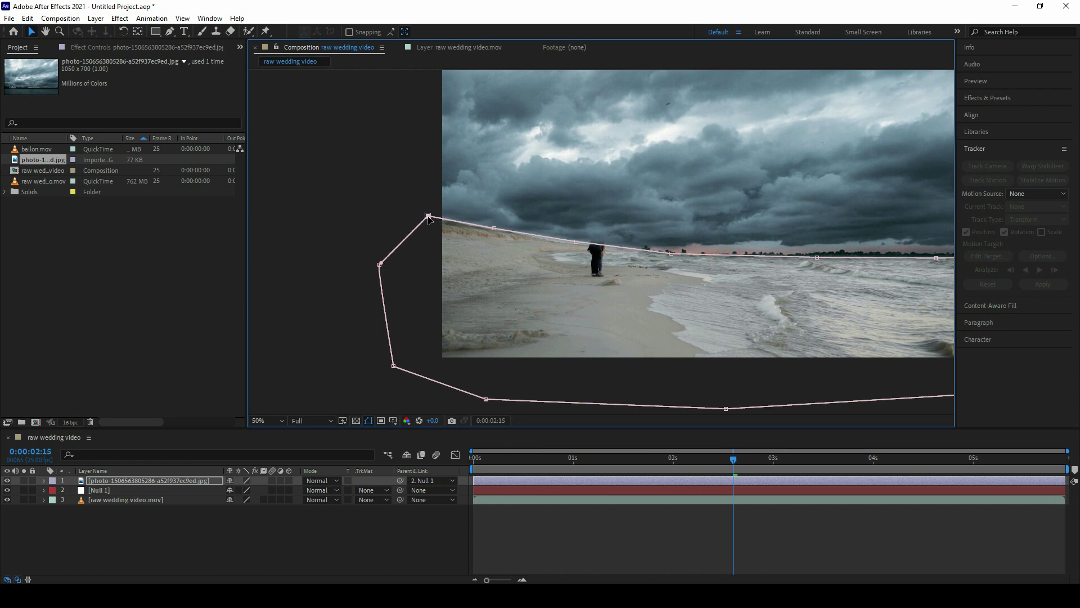
key(h)
scroll(576, 185, right, 5)
scroll(695, 204, up, 2)
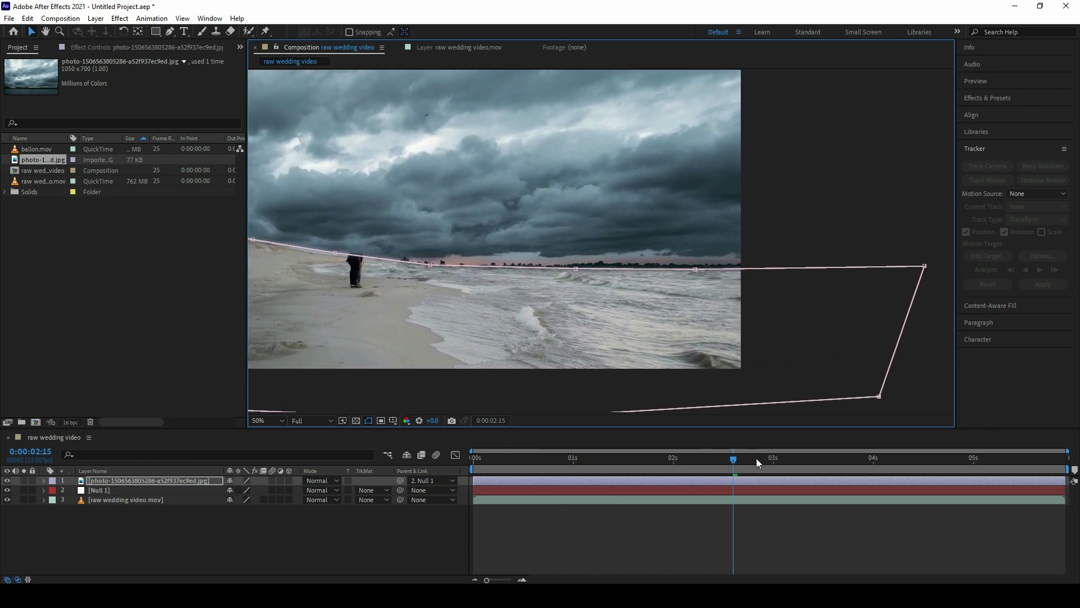
Step: Return to the clip start, scrub the first frames, and select the raw wedding video.mov layer
key(Home)
key(v)
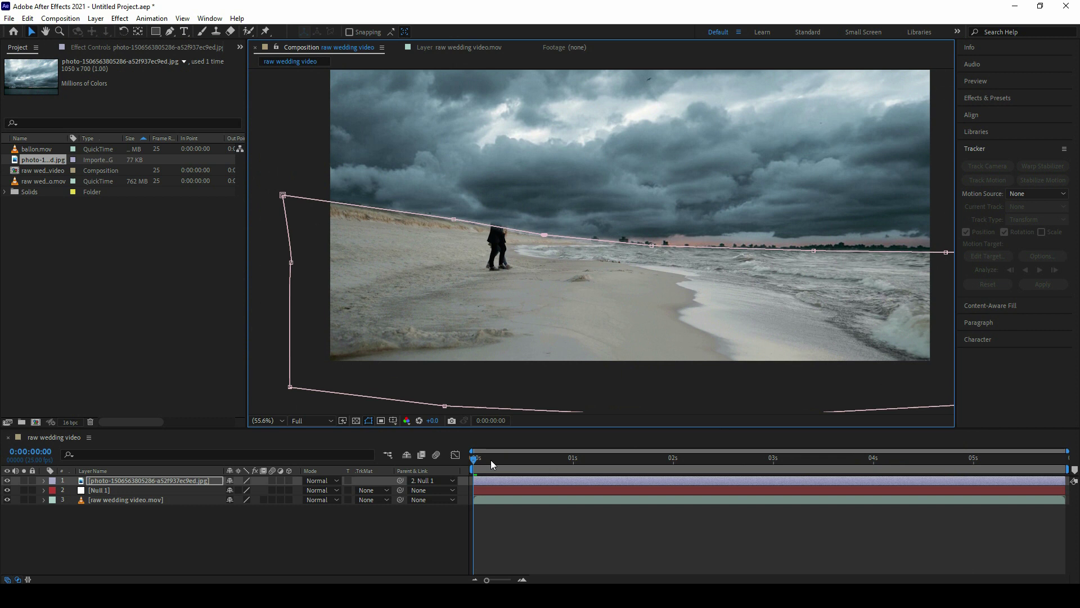
drag(491, 460, 485, 451)
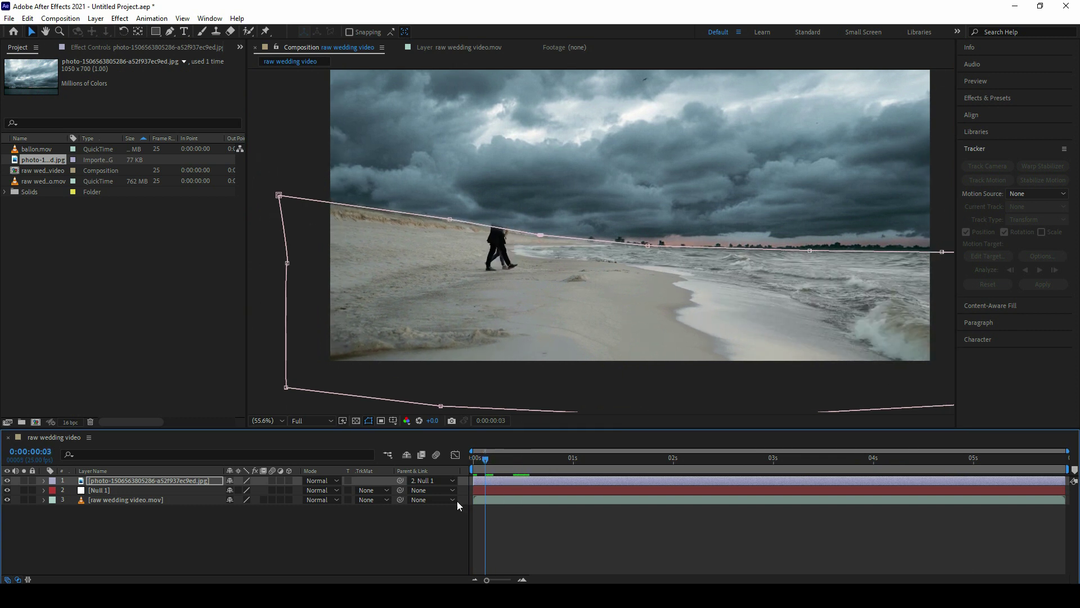
click(342, 536)
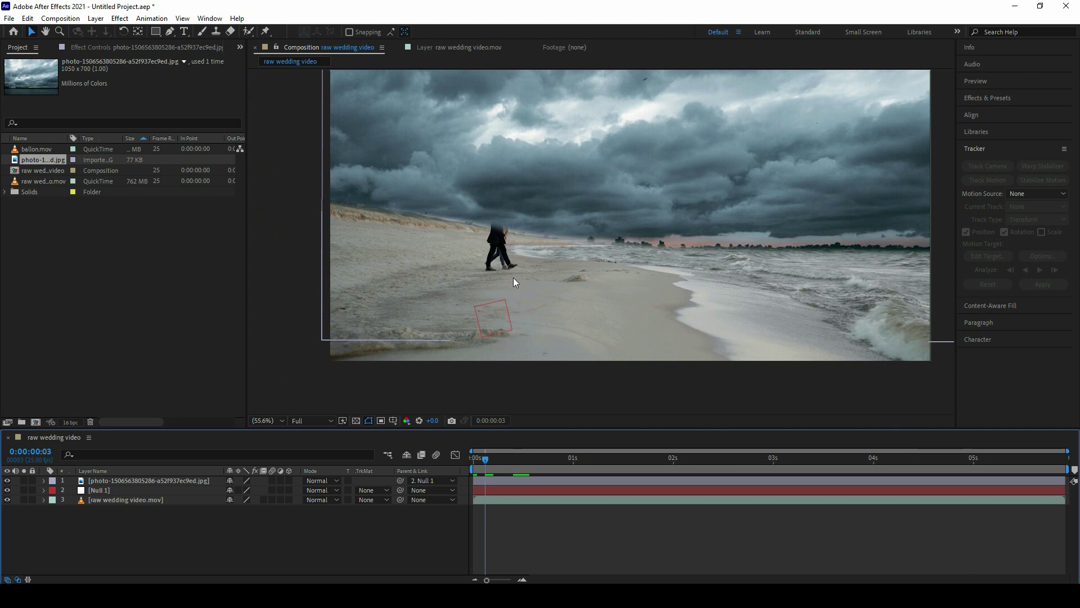
click(150, 502)
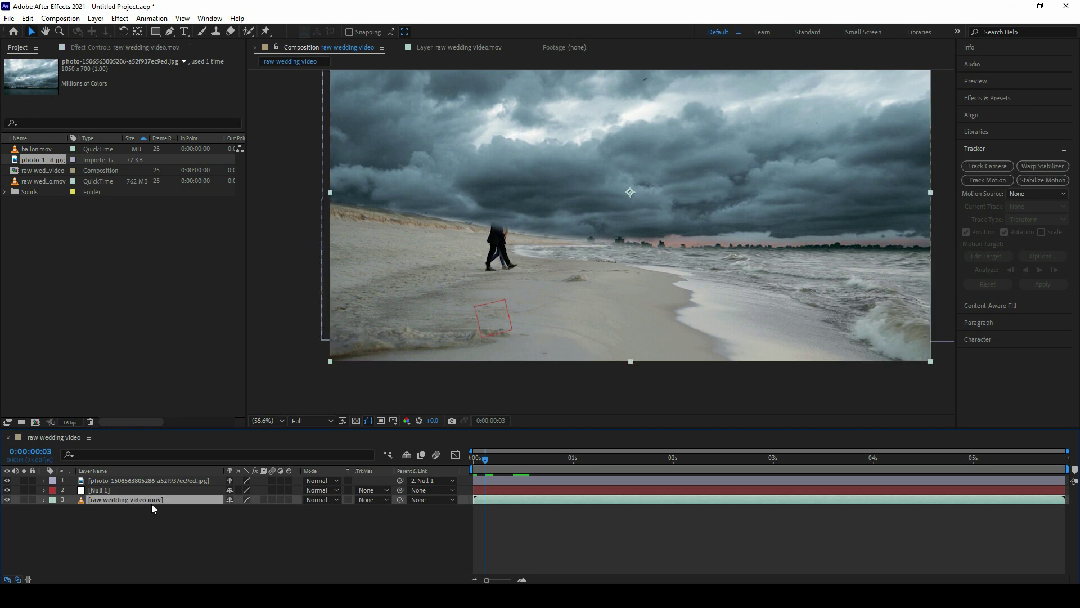
Step: Duplicate the beach footage layer and move the copy to the top of the stack
click(27, 18)
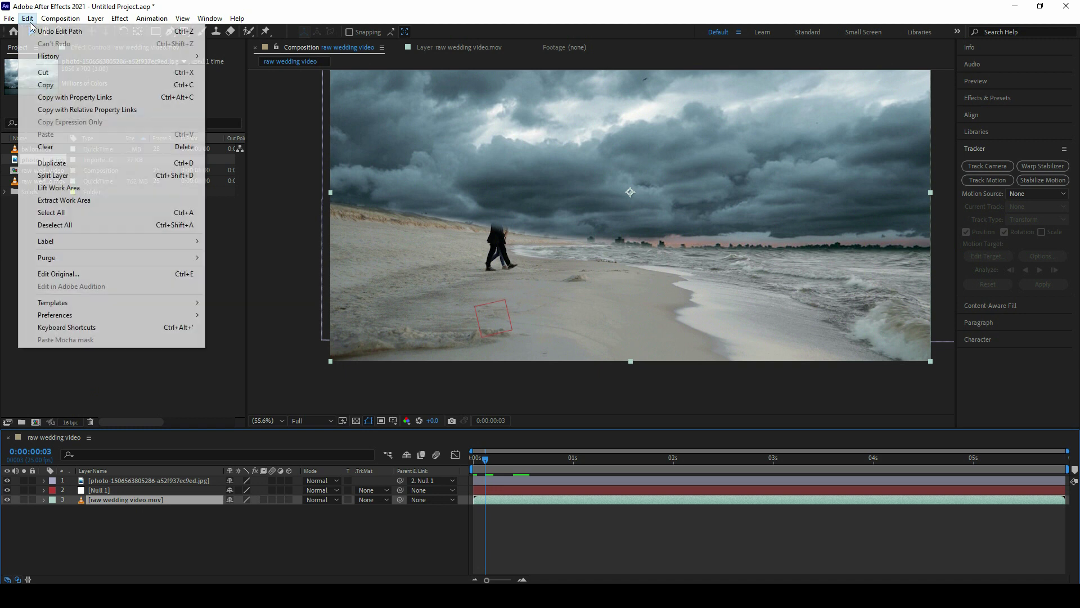
click(56, 161)
drag(119, 500, 109, 477)
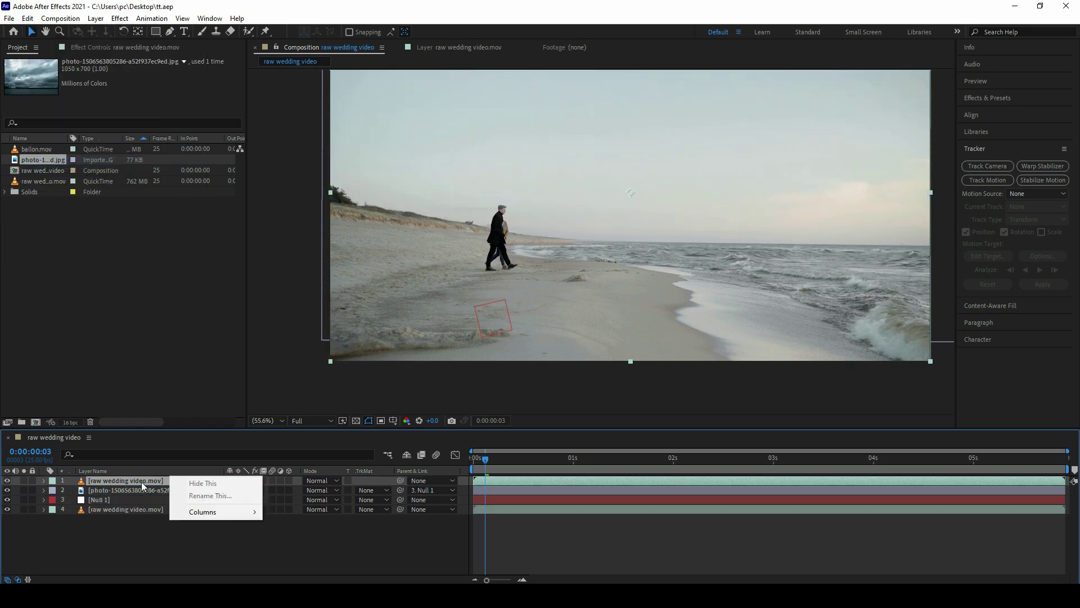
Step: Rename the top footage copy 'masking' and jump back to the clip's start
right_click(140, 481)
click(169, 462)
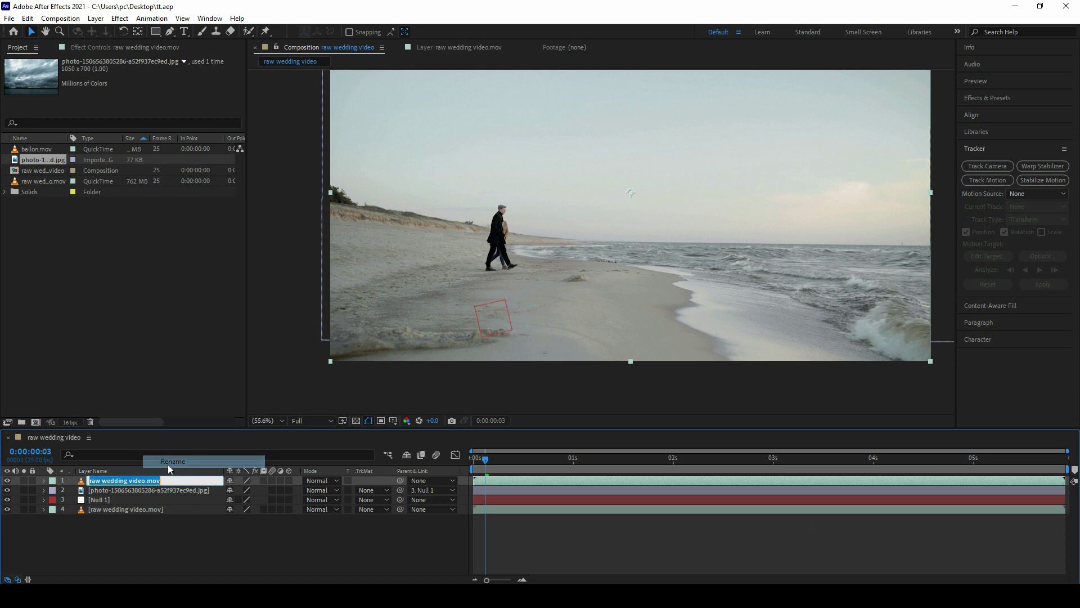
text(masking)
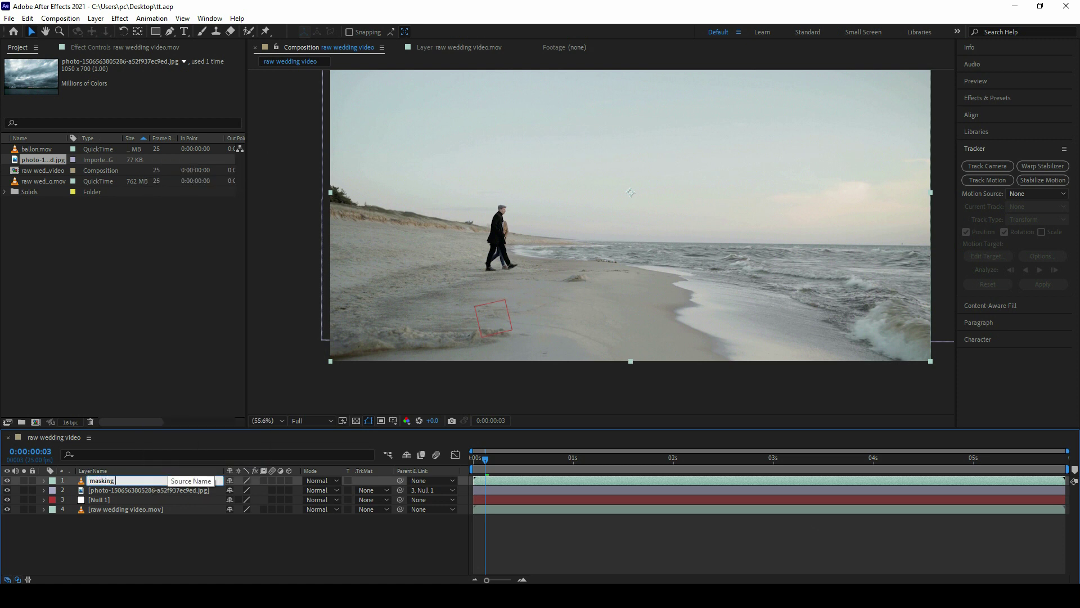
key(Return)
drag(442, 252, 434, 263)
click(488, 483)
key(Home)
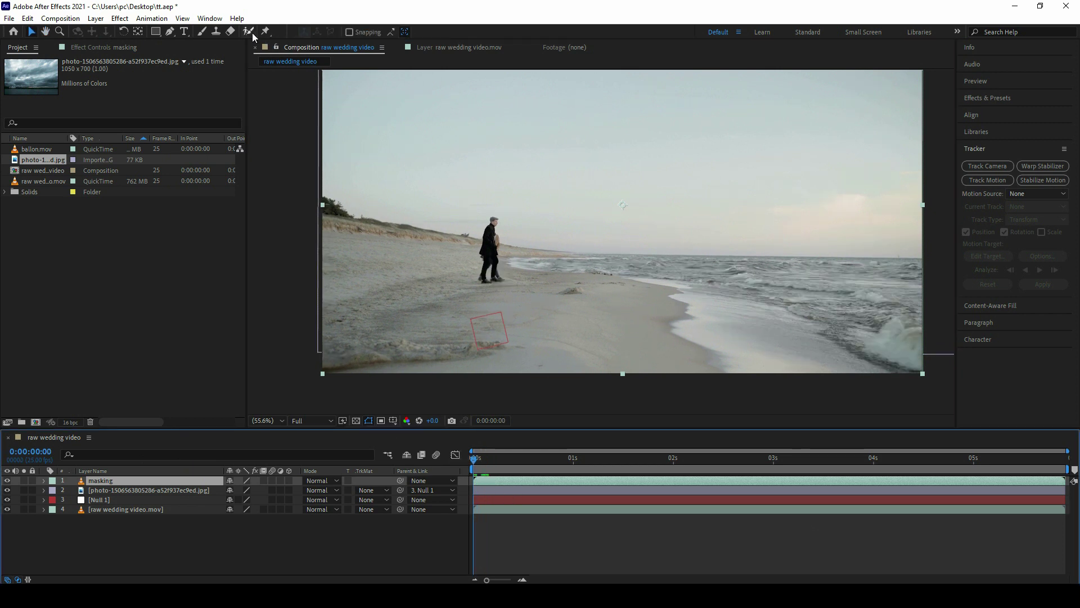
Step: Open the masking layer in its Layer view with the Roto Brush and zoom in on the couple
click(249, 32)
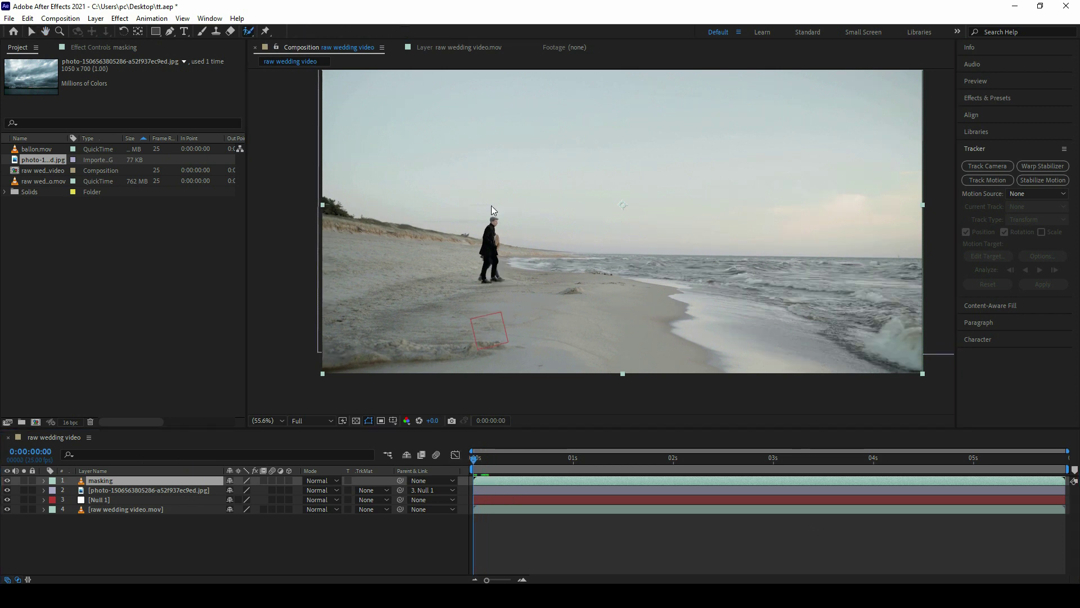
double_click(554, 265)
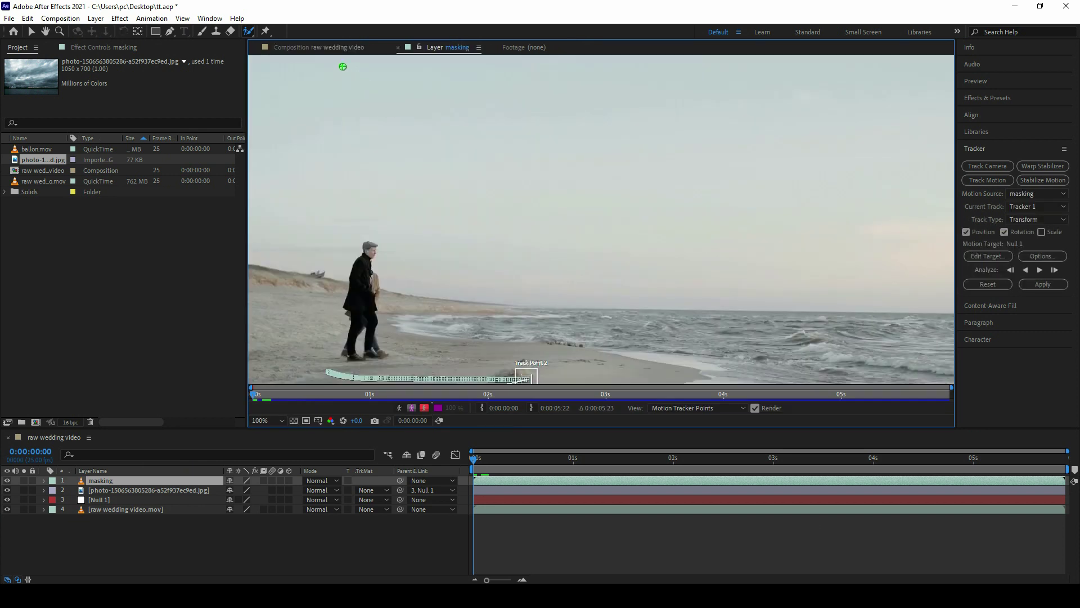
scroll(426, 253, down, 2)
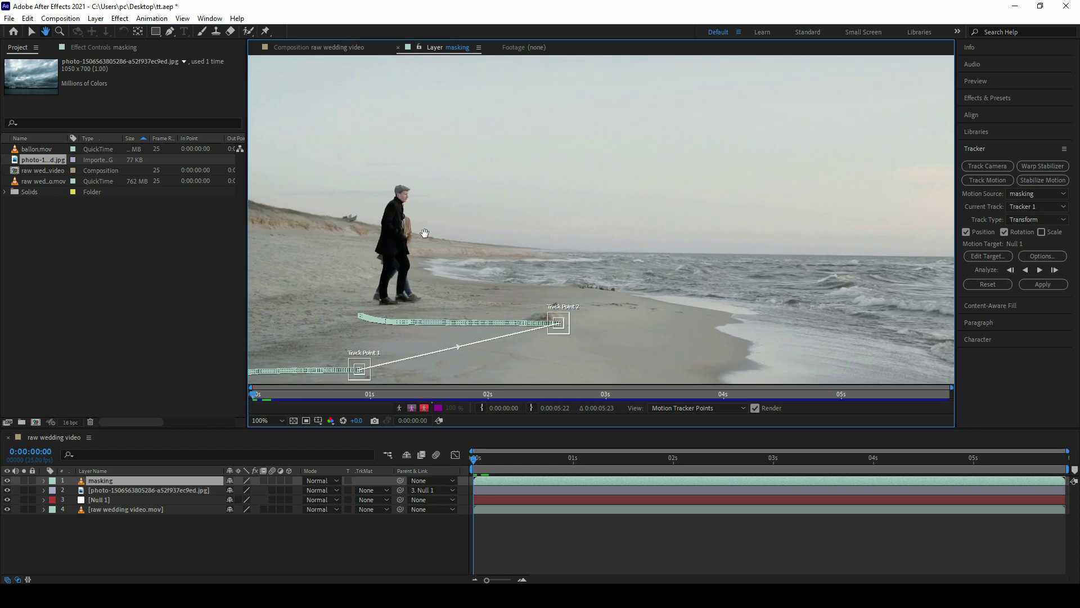
scroll(424, 235, right, 5)
key(grave)
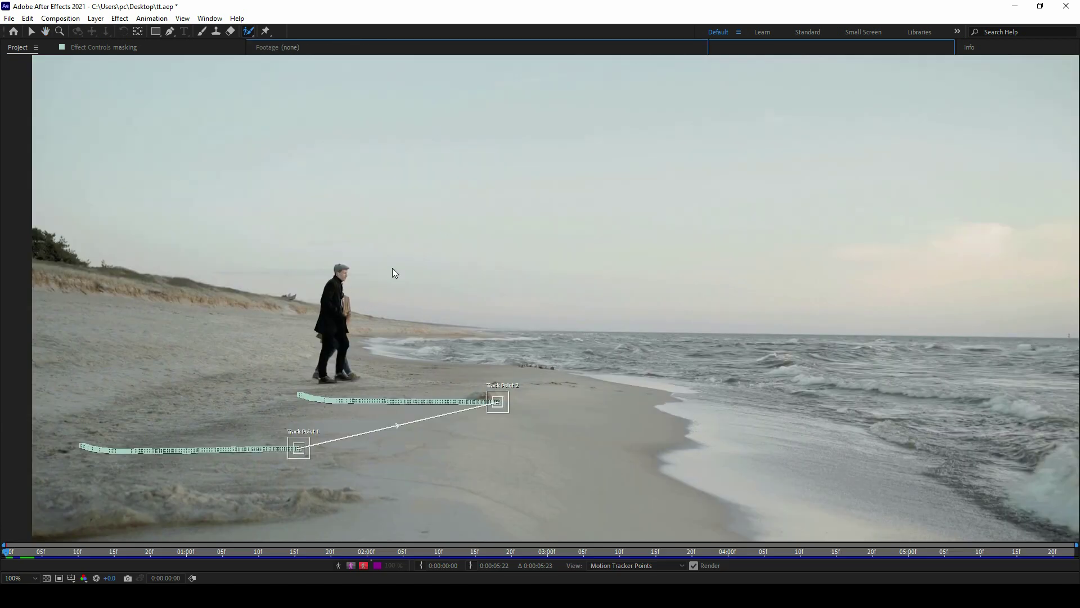
click(367, 294)
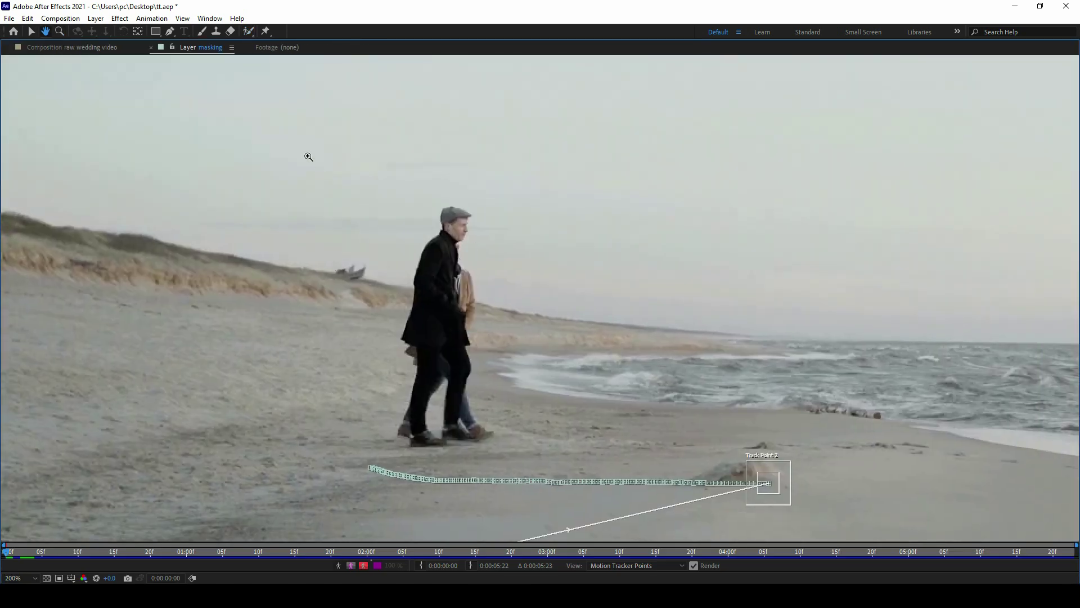
key(alt+w)
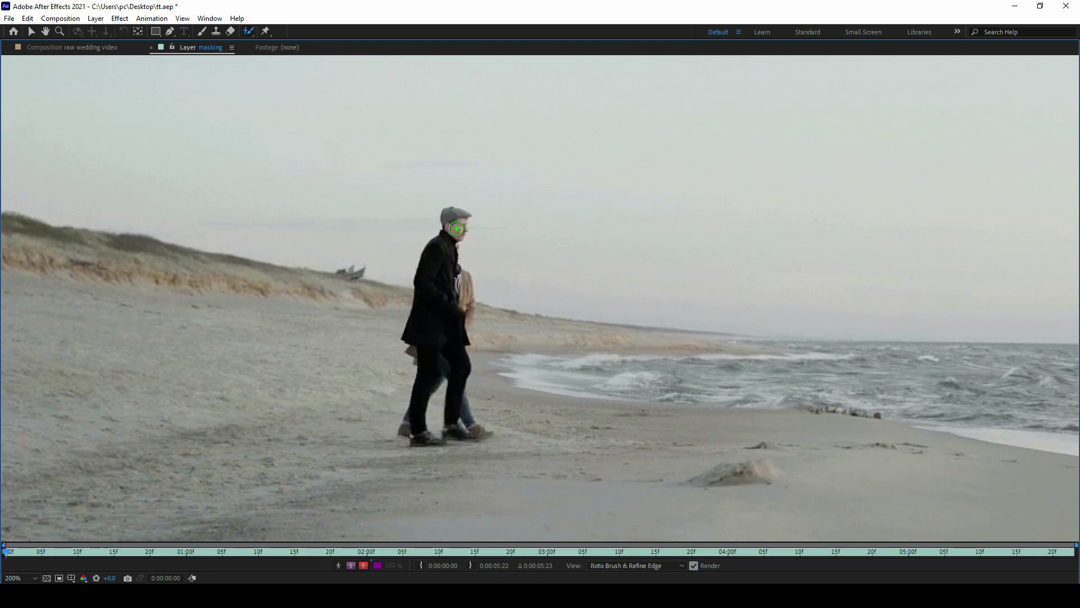
Step: Paint a Roto Brush selection over the man and the woman's arm, removing the stray loop
drag(459, 222, 458, 263)
click(478, 260)
scroll(491, 280, up, 2)
drag(544, 271, 506, 228)
drag(467, 269, 485, 327)
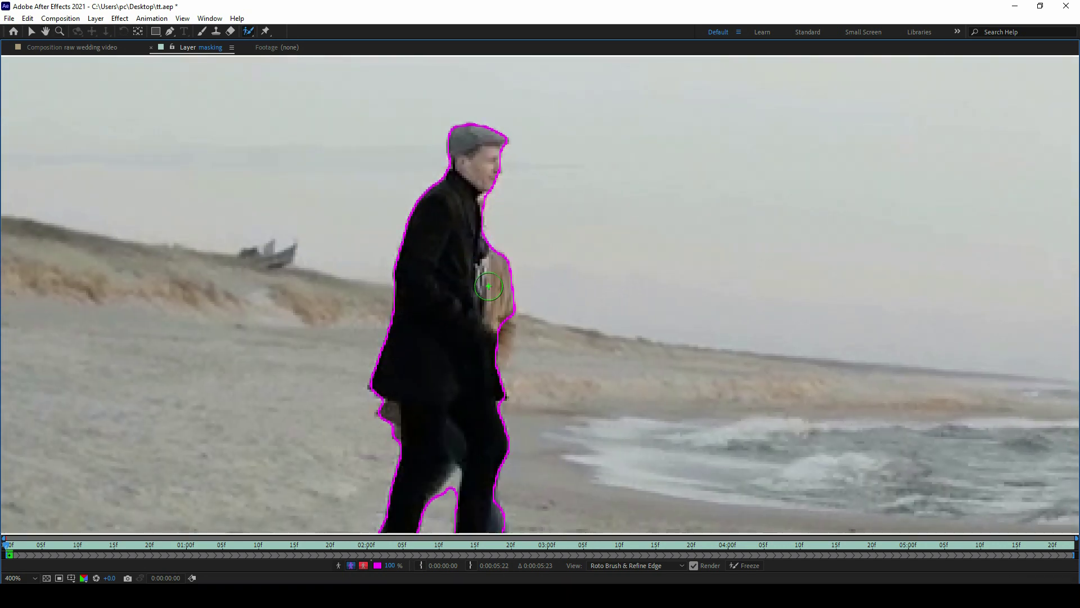
scroll(492, 293, down, 2)
mouse_move(489, 273)
mouse_down()
mouse_move(501, 311)
mouse_move(493, 336)
mouse_up()
scroll(498, 312, up, 1)
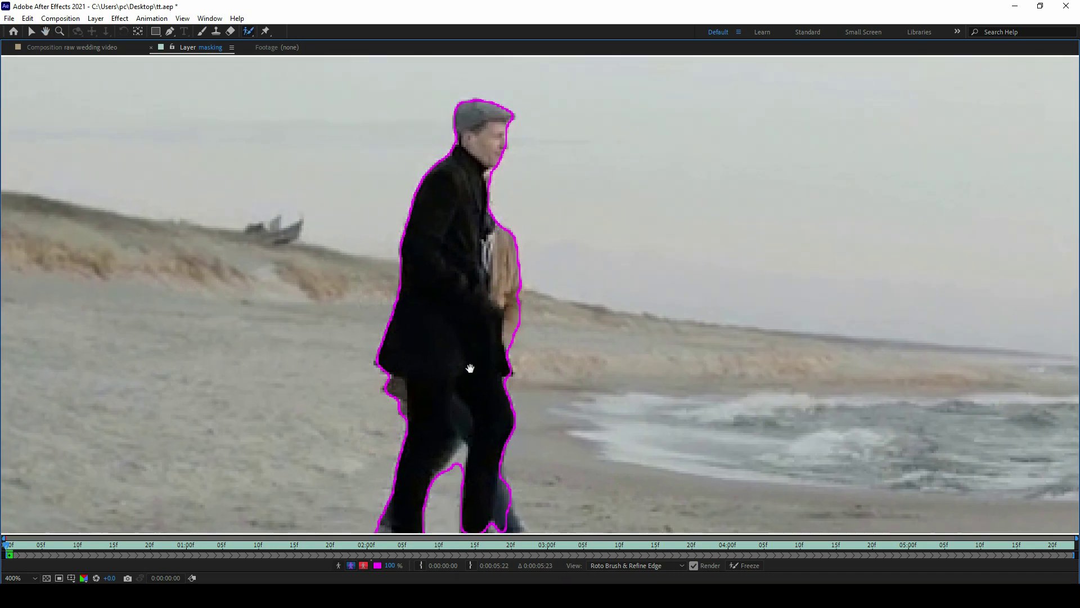
scroll(470, 369, down, 1)
scroll(441, 273, up, 2)
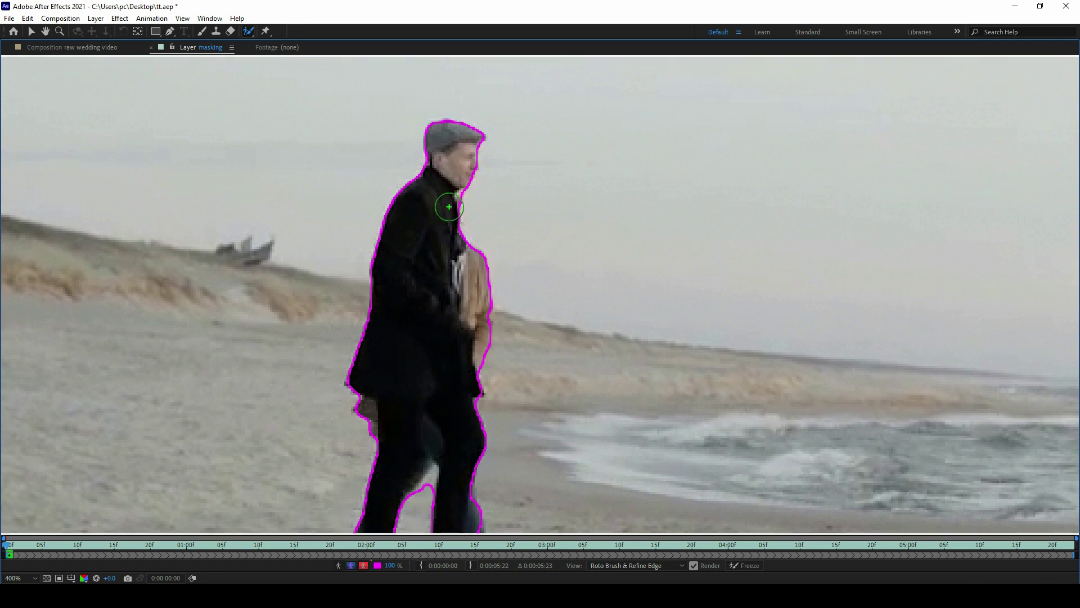
Step: Propagate the selection to the clip's end, freeze it, and return to the composition
key(space)
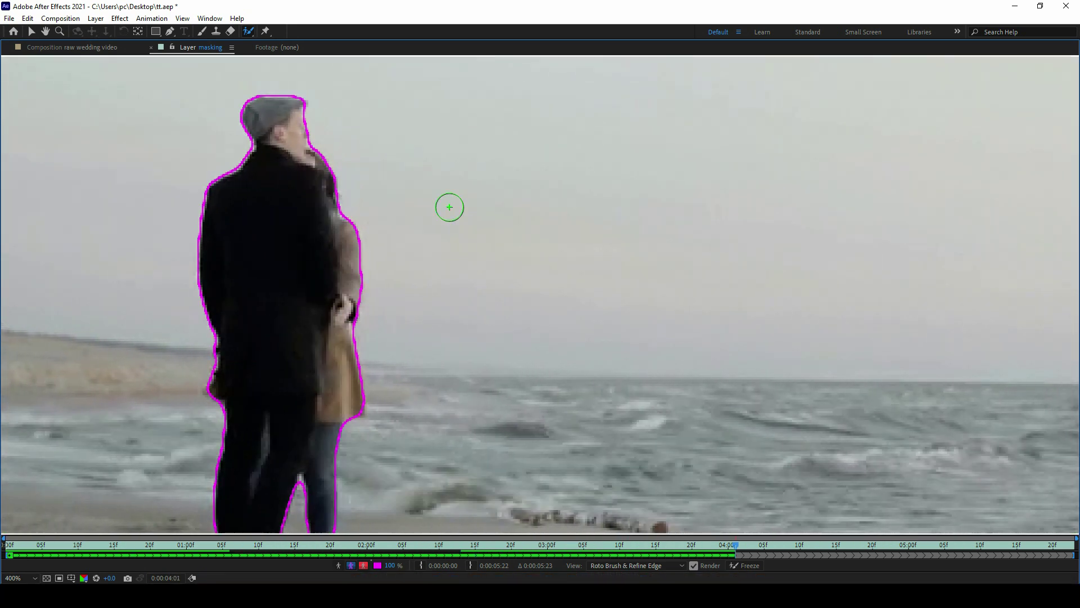
key(v)
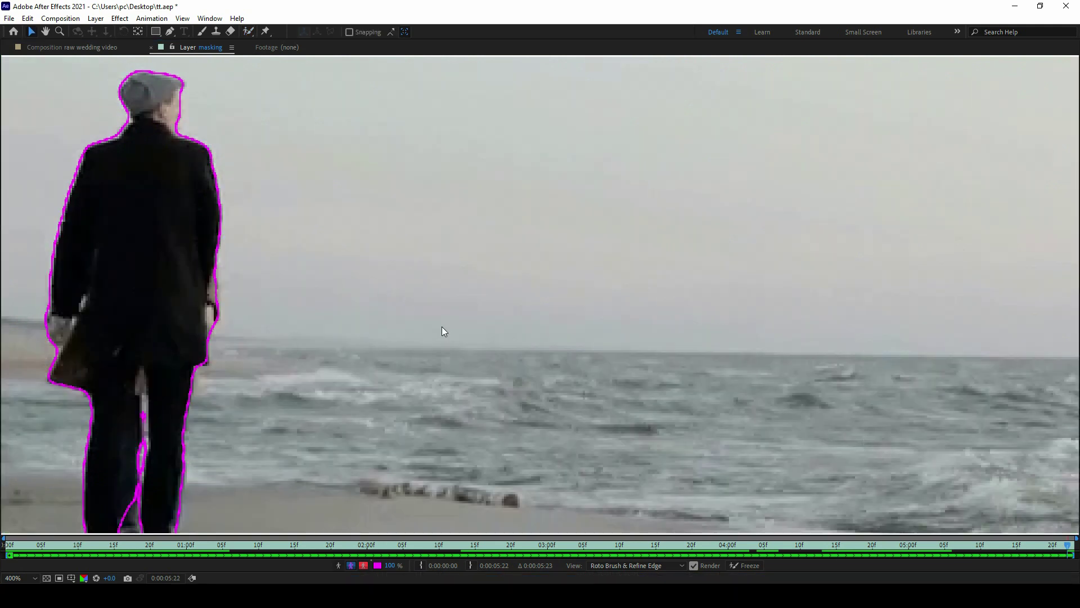
click(748, 566)
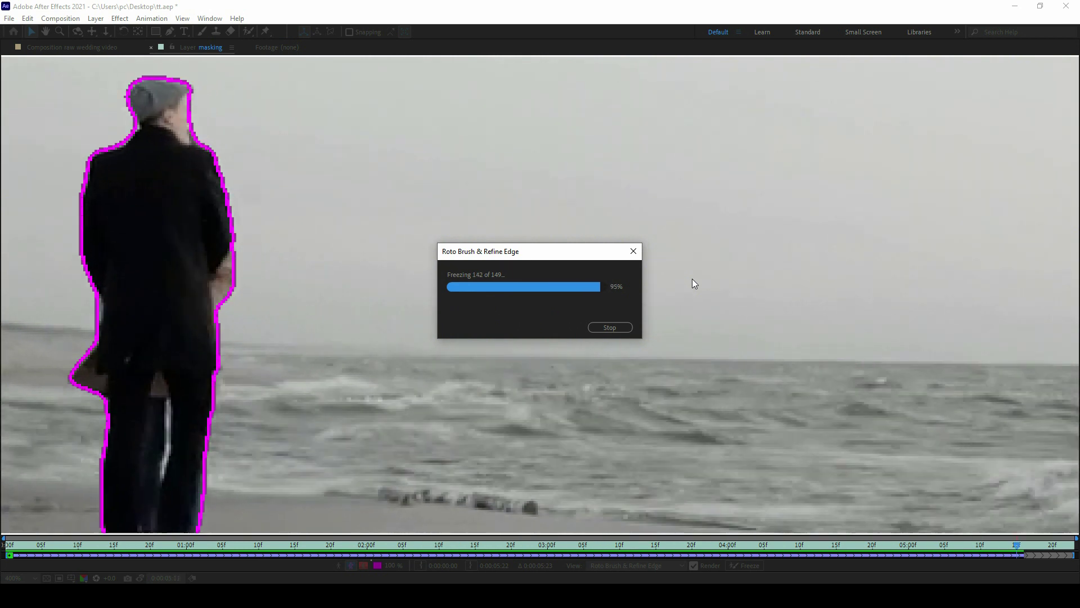
key(grave)
click(349, 47)
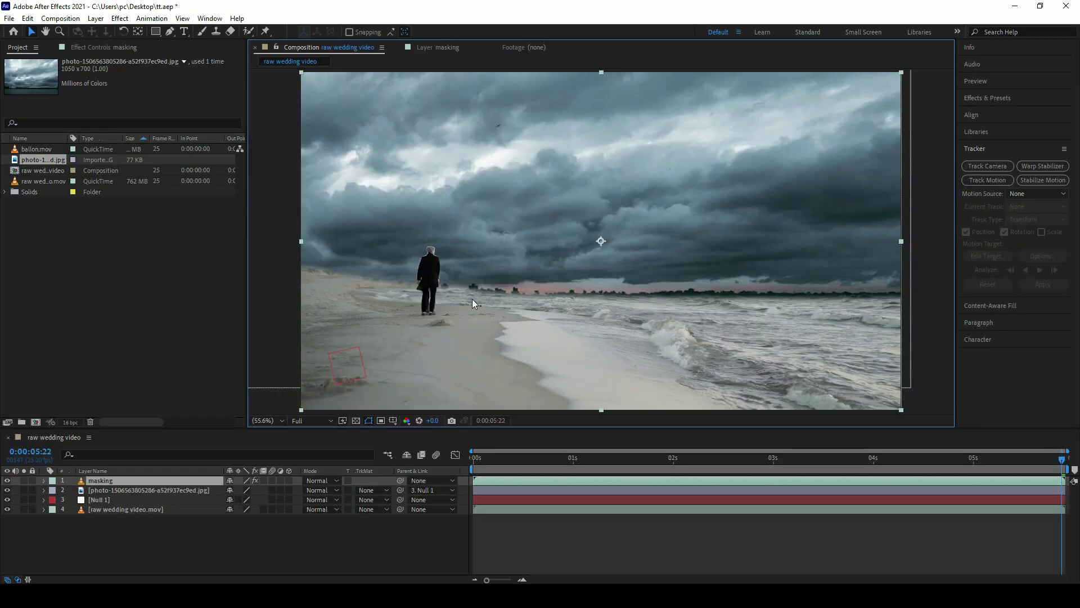
key(h)
scroll(567, 238, up, 5)
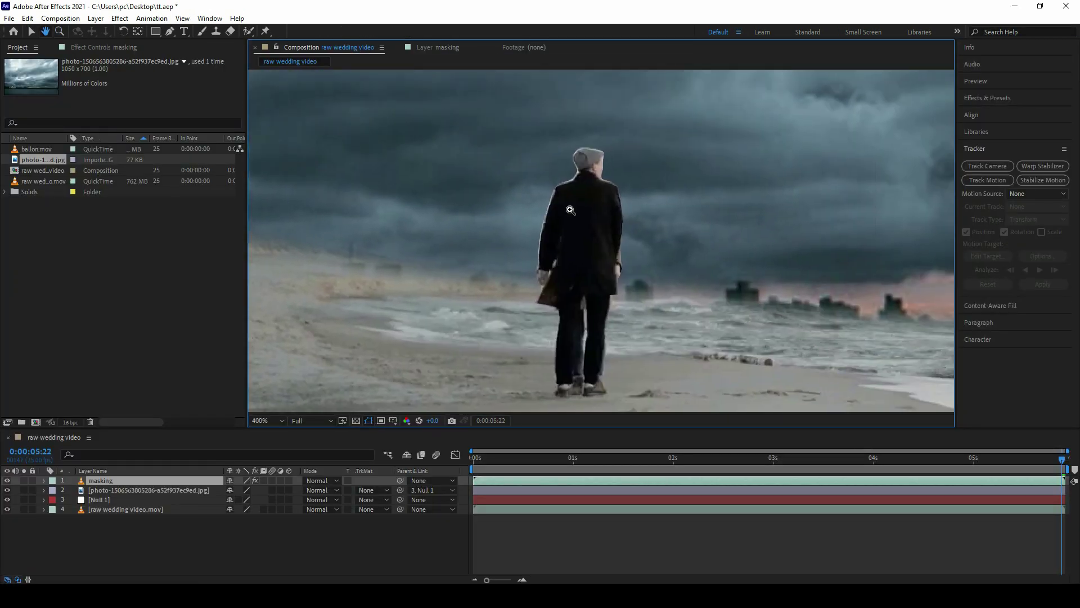
scroll(571, 210, up, 2)
key(z)
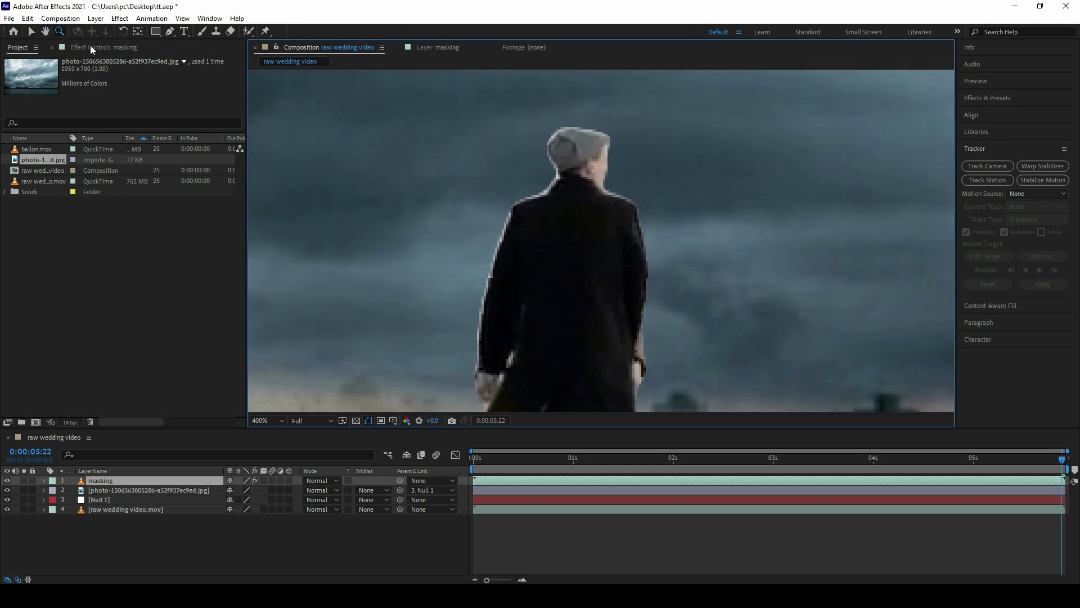
click(91, 47)
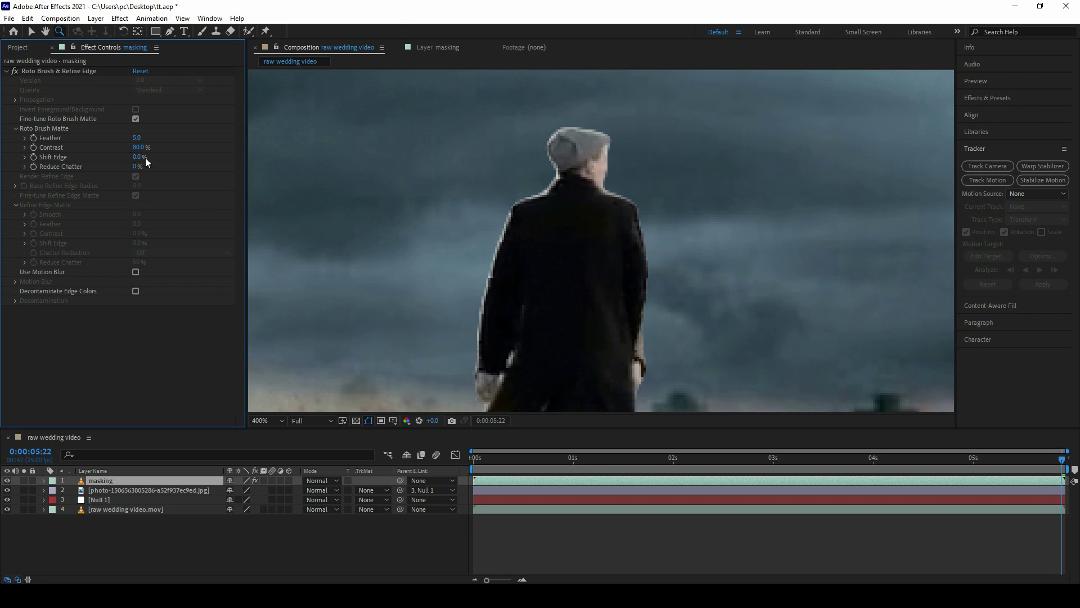
alt+click(533, 214)
alt+click(600, 232)
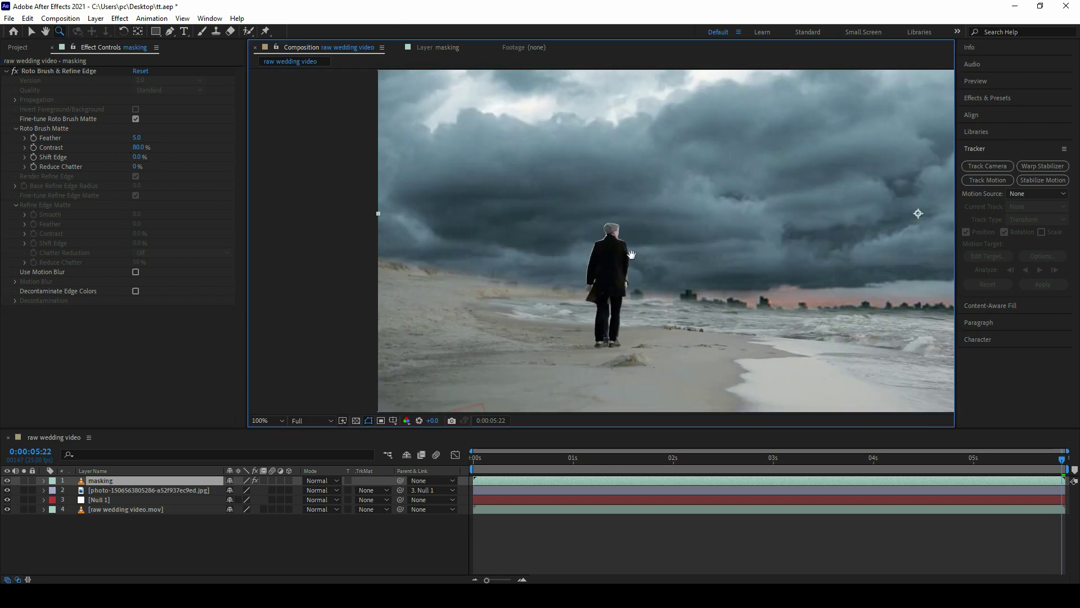
alt+click(619, 251)
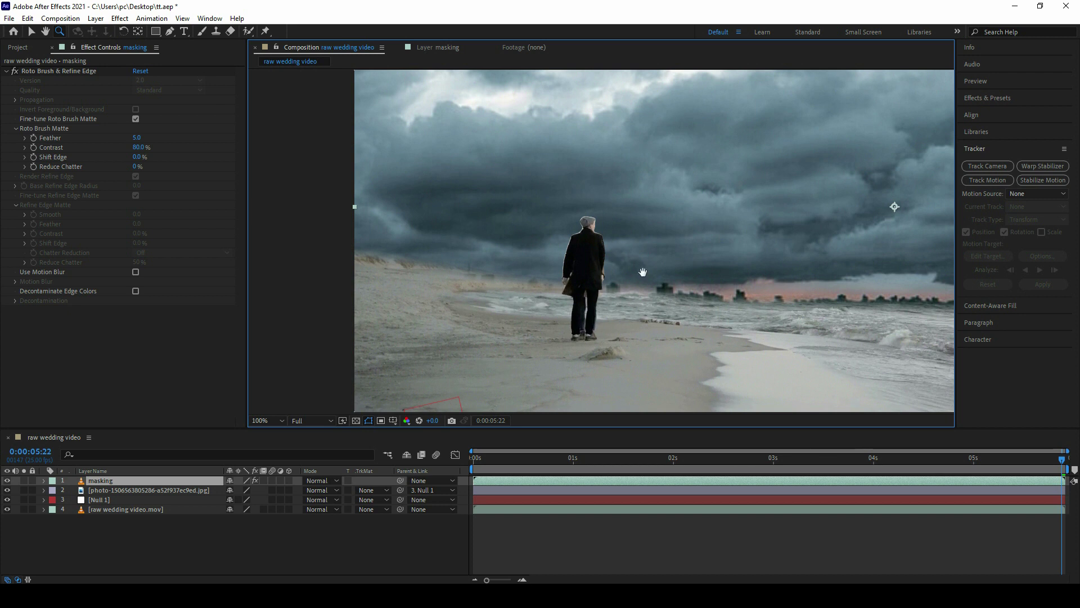
drag(582, 233, 557, 222)
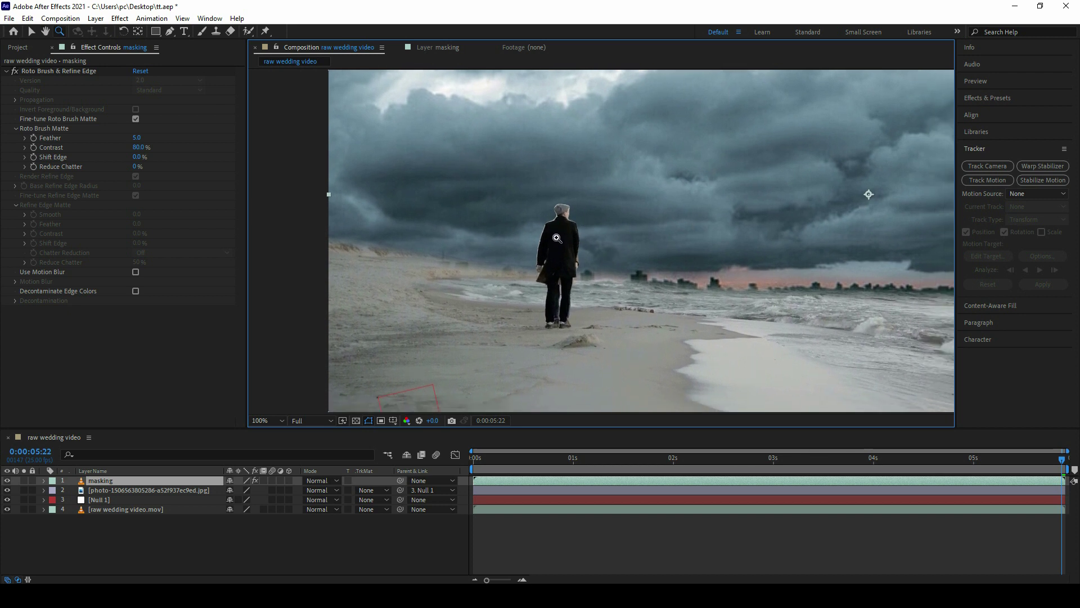
click(282, 419)
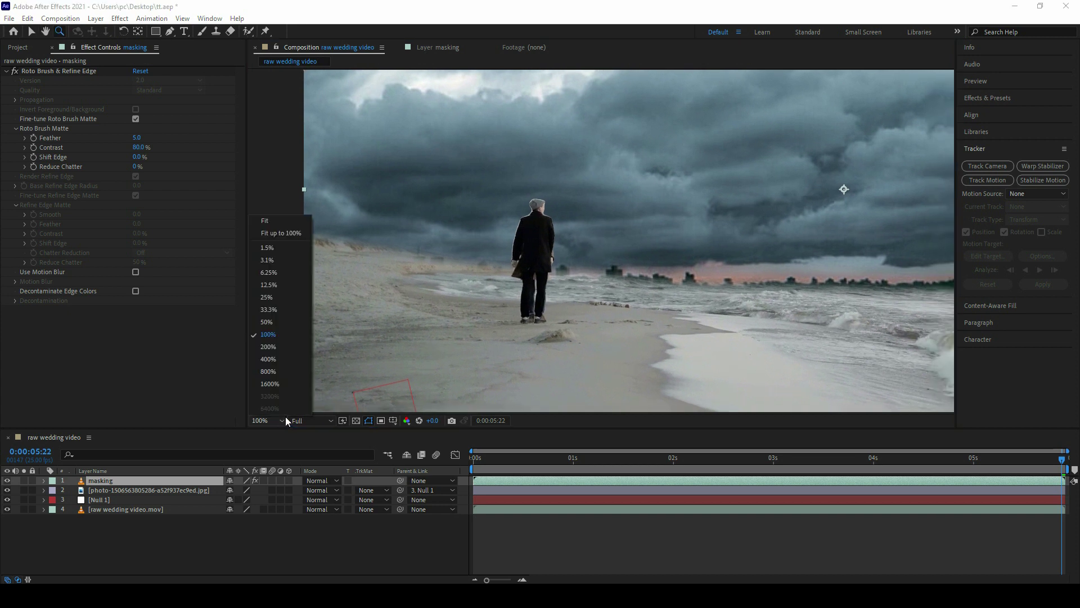
click(275, 235)
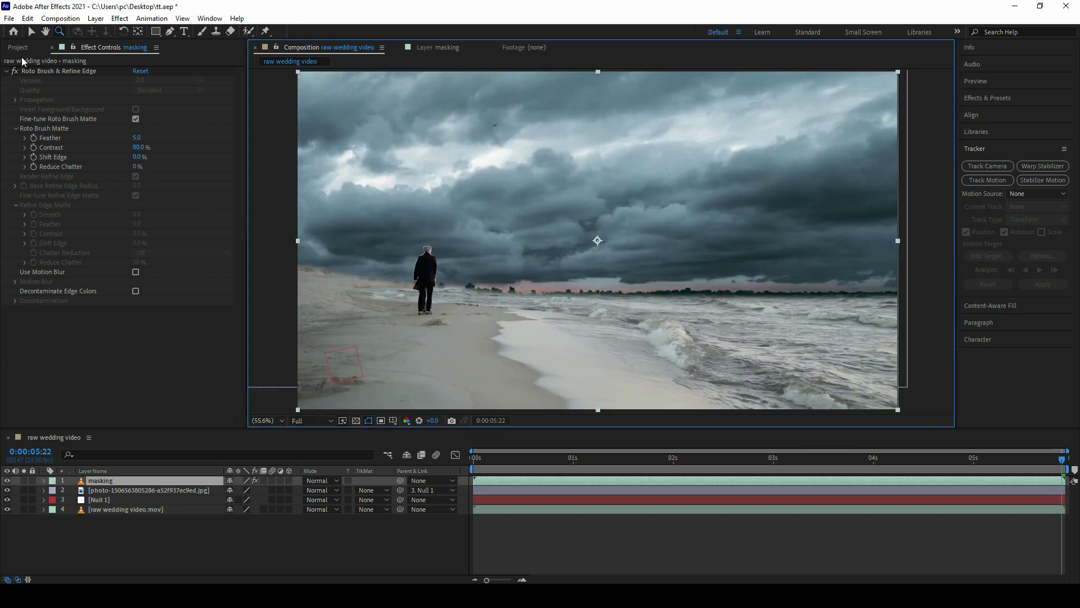
click(18, 47)
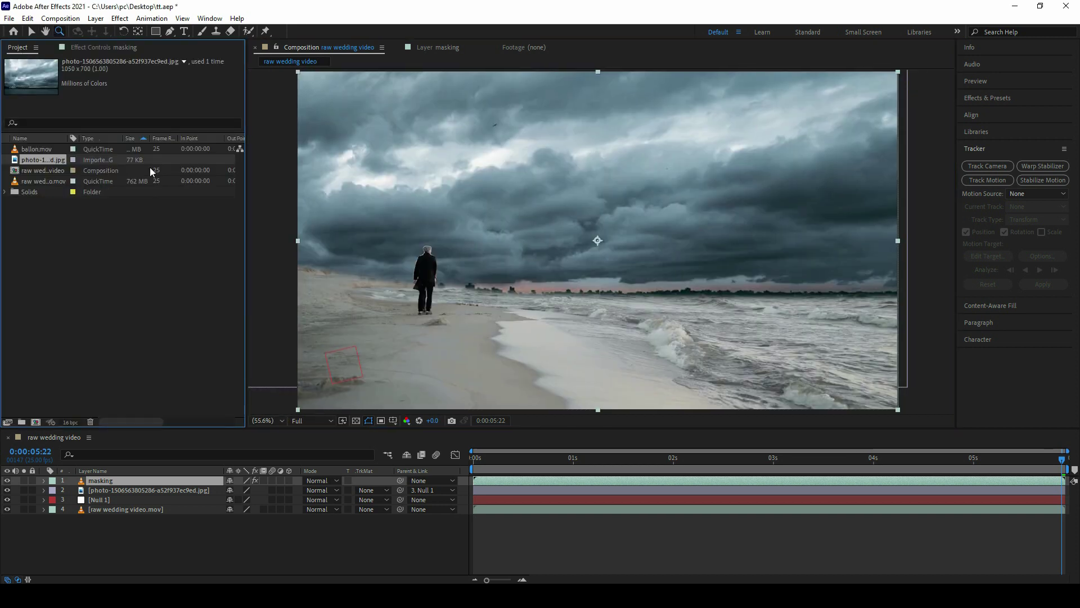
Step: Create a new solid layer named trapcode
right_click(251, 529)
mouse_move(338, 401)
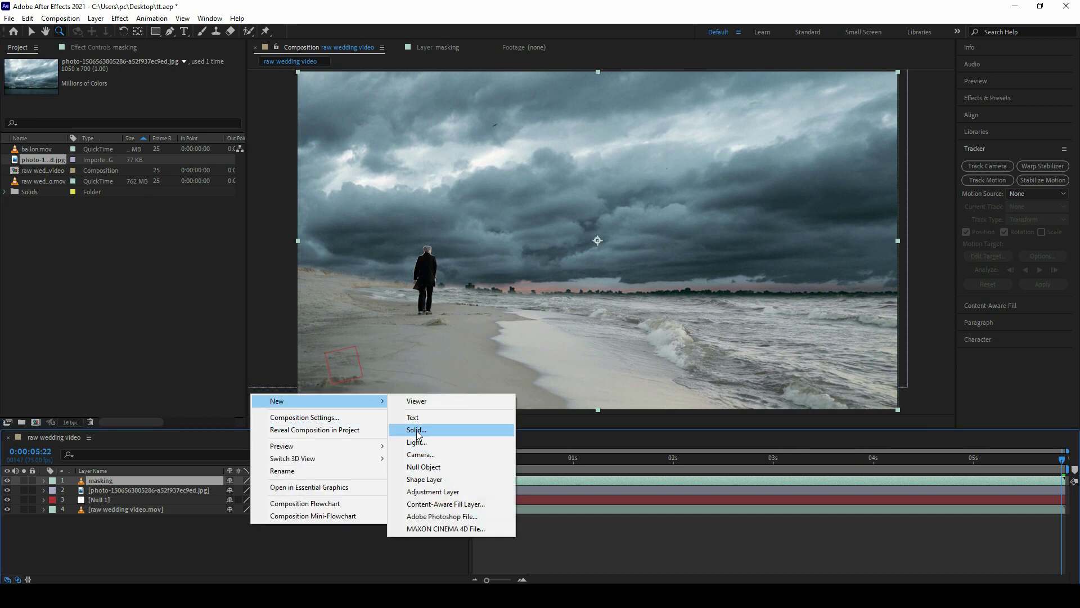
click(416, 431)
text(t)
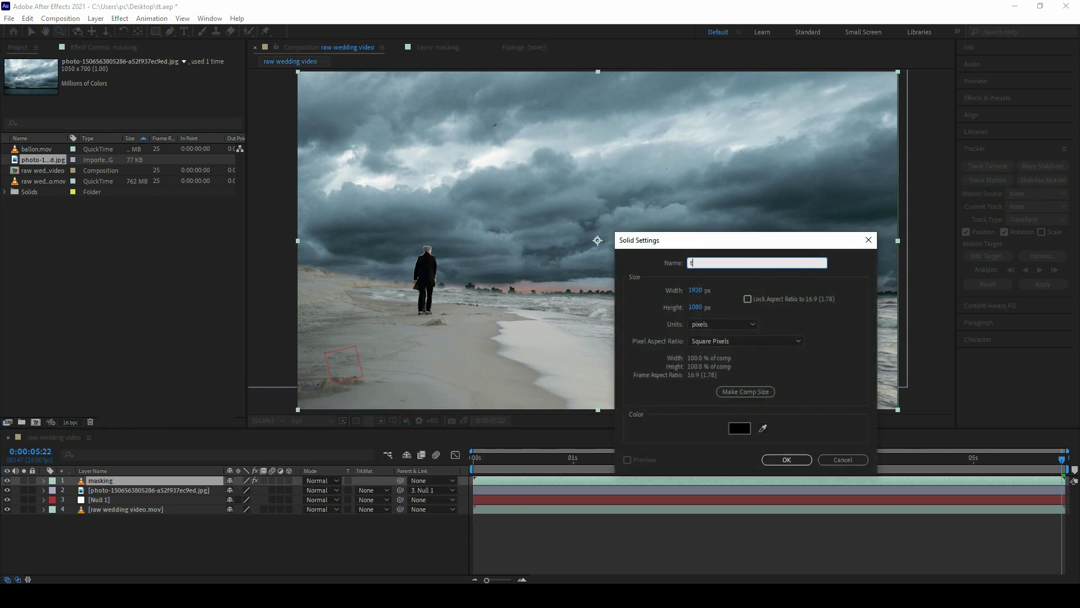
text(rapcode)
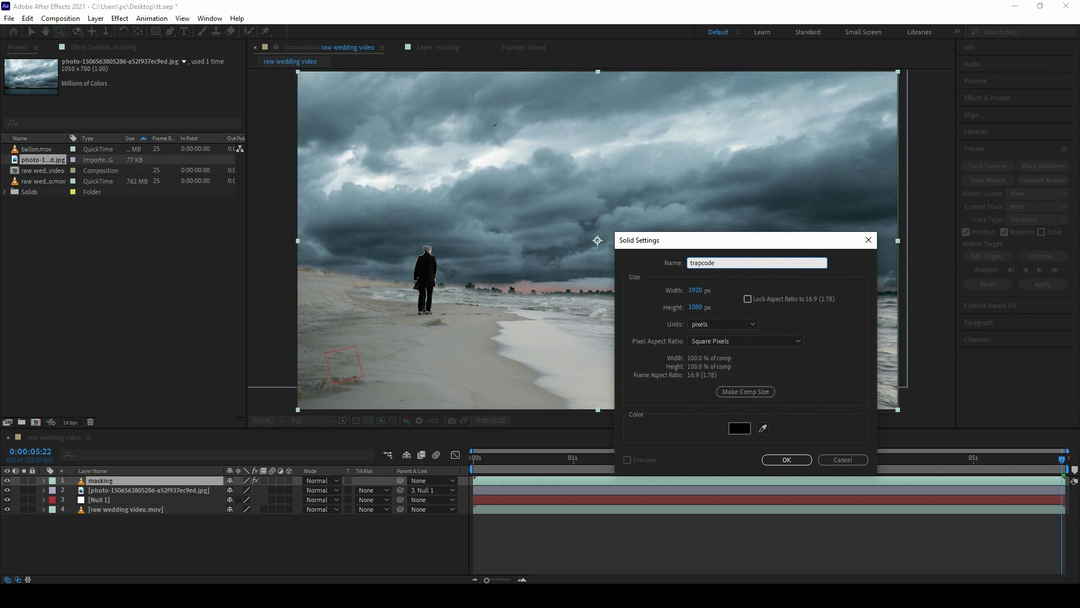
key(Return)
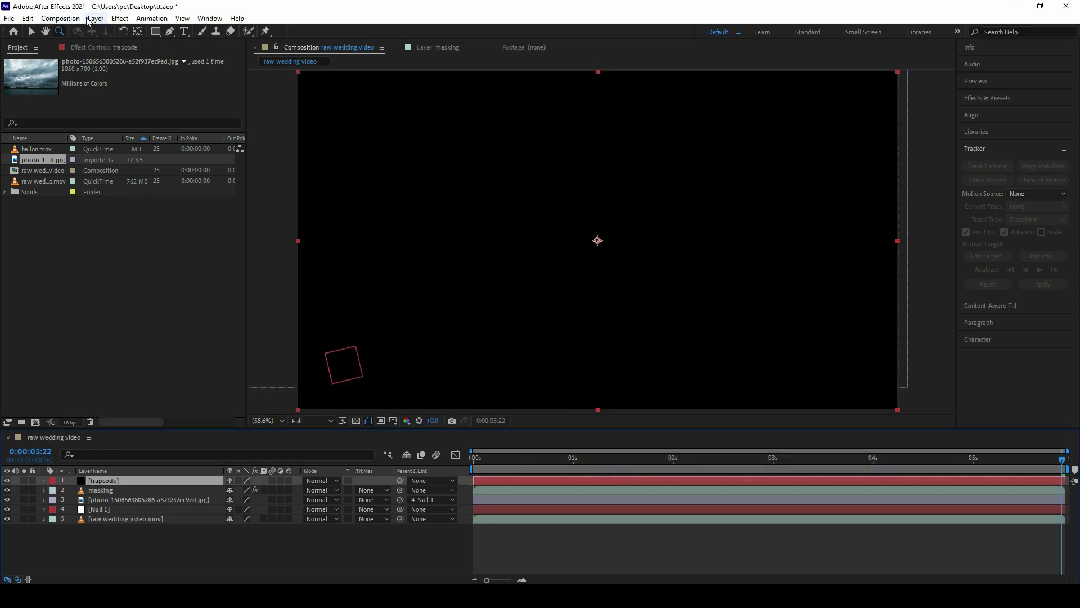
Step: Apply RG Trapcode Particular to the trapcode solid
click(115, 19)
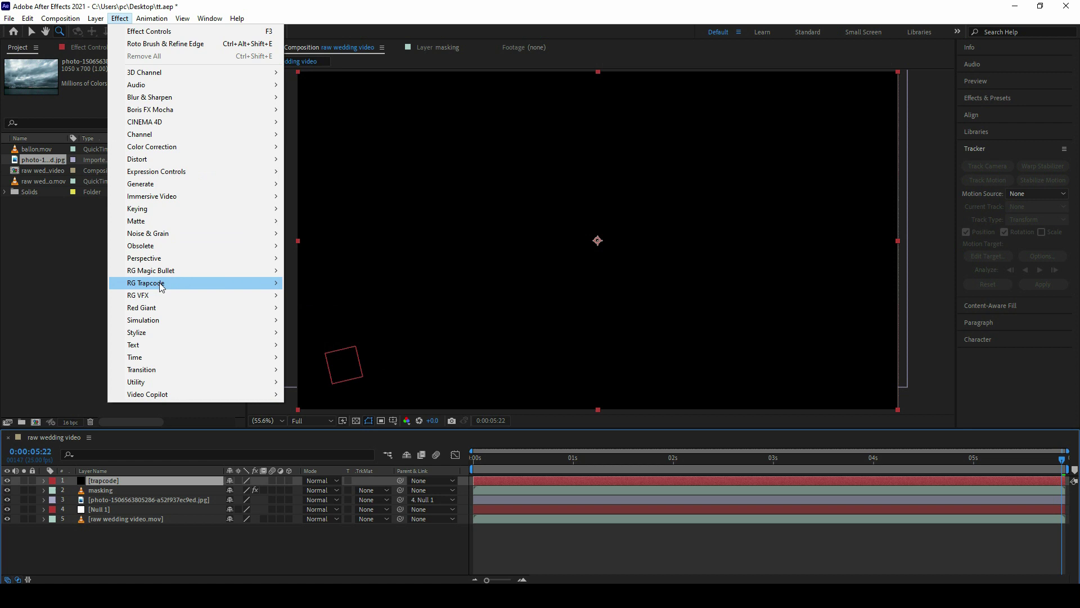
mouse_move(161, 285)
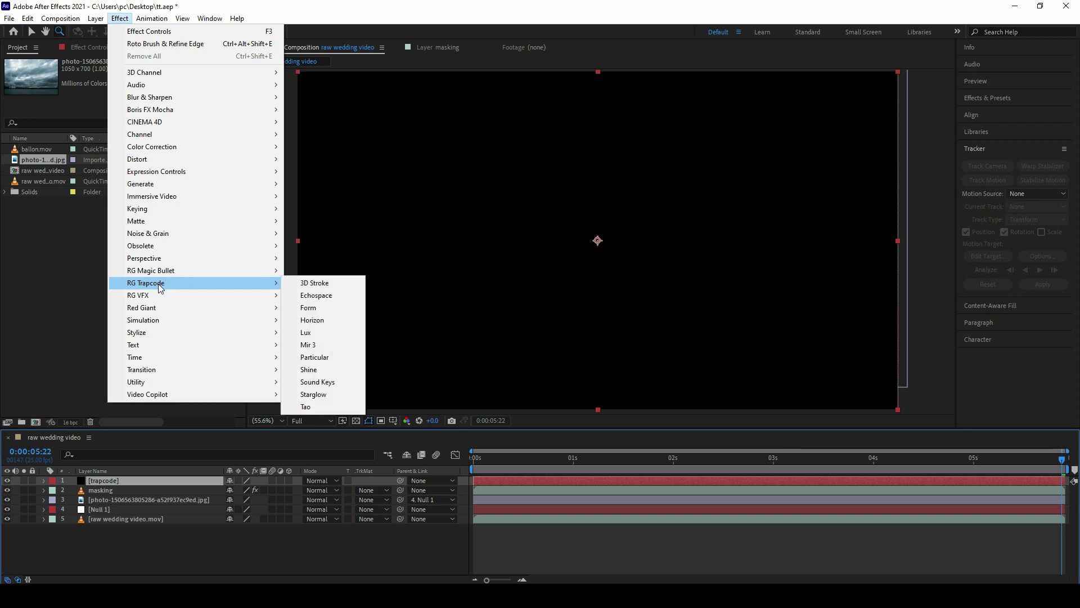
click(312, 363)
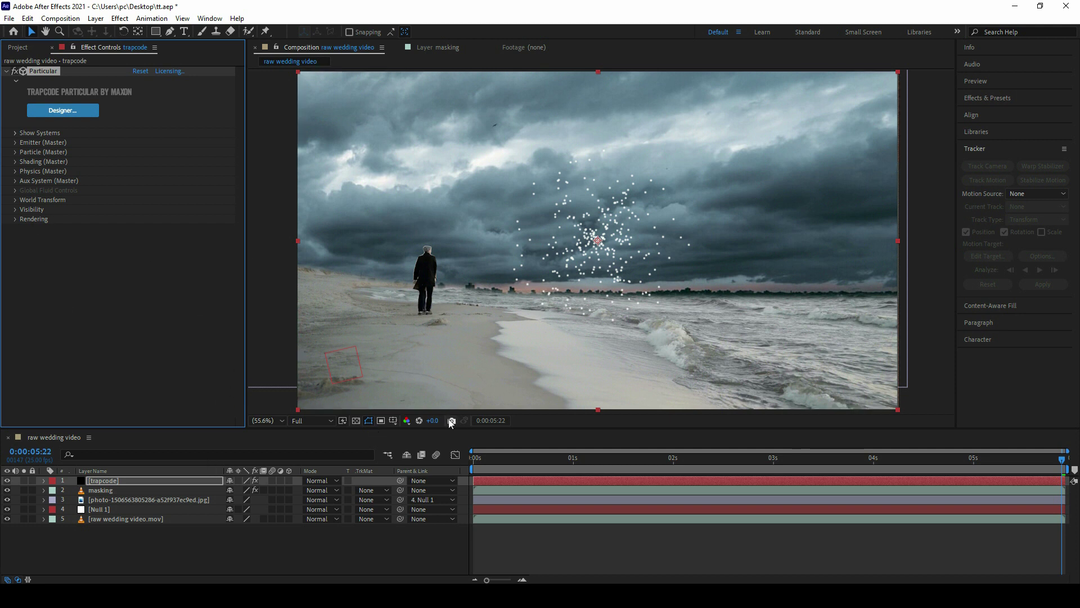
Step: Set the viewer resolution to Half and expand Particular's Emitter (Master) settings
drag(495, 464, 665, 441)
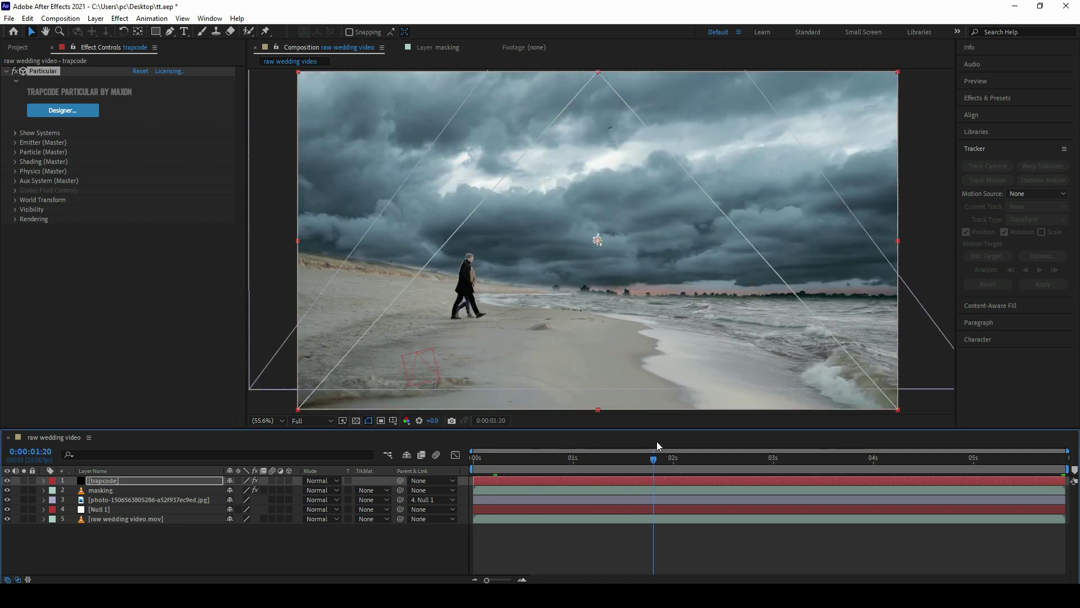
click(320, 421)
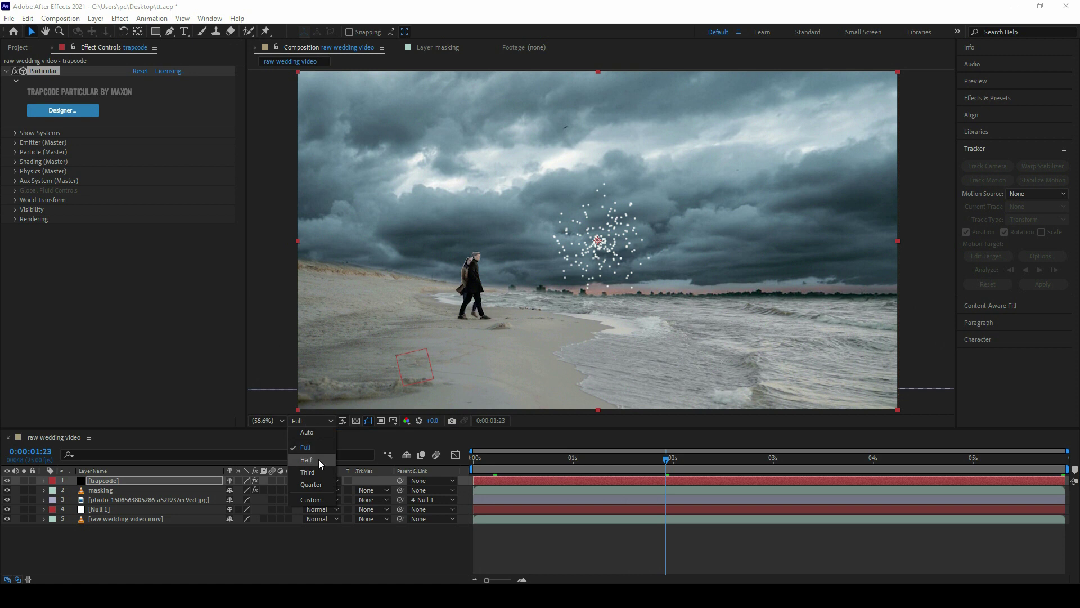
click(307, 460)
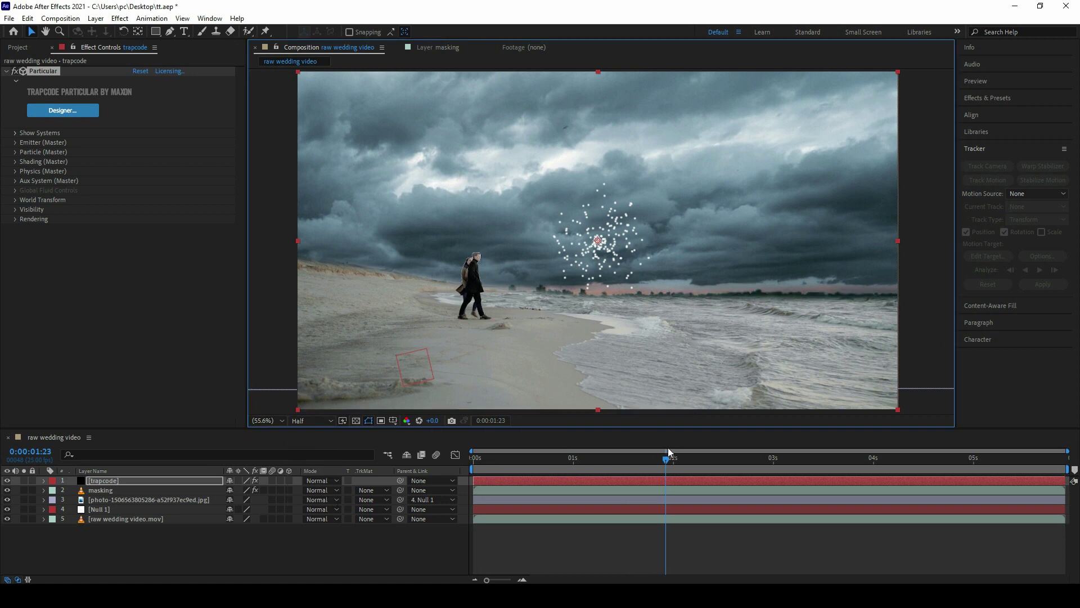
drag(721, 449, 751, 464)
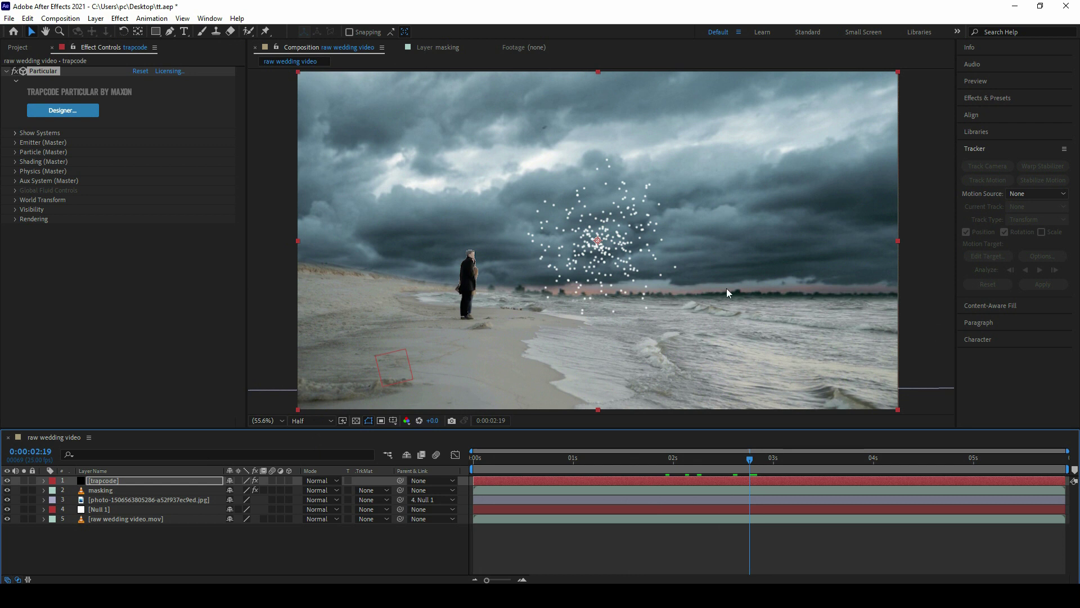
click(14, 142)
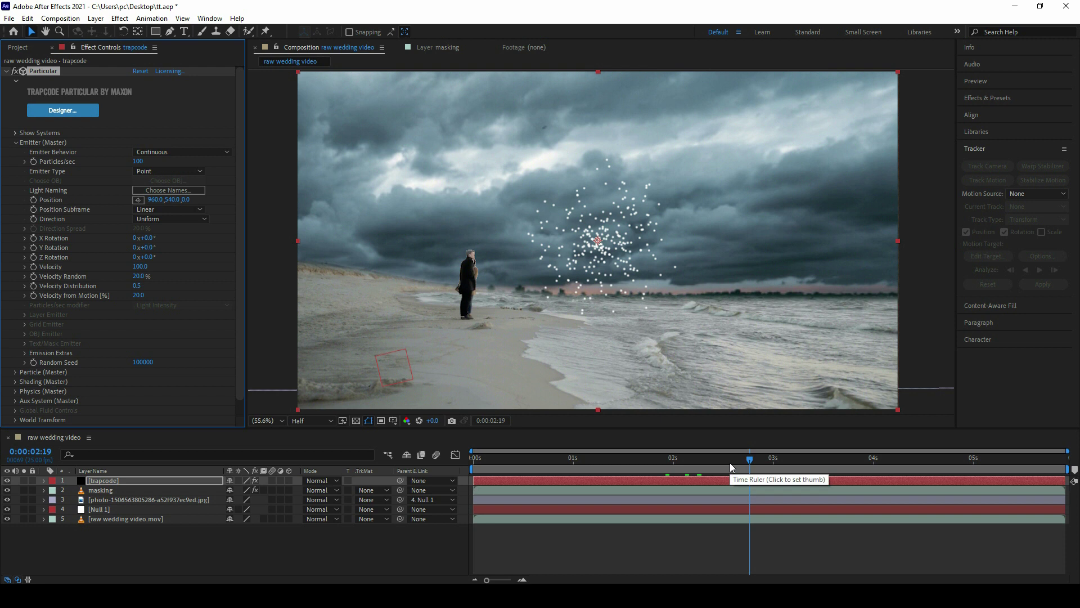
Step: Keyframe Particles/sec at 2:14 and set it to 0 one frame later
drag(730, 466, 715, 465)
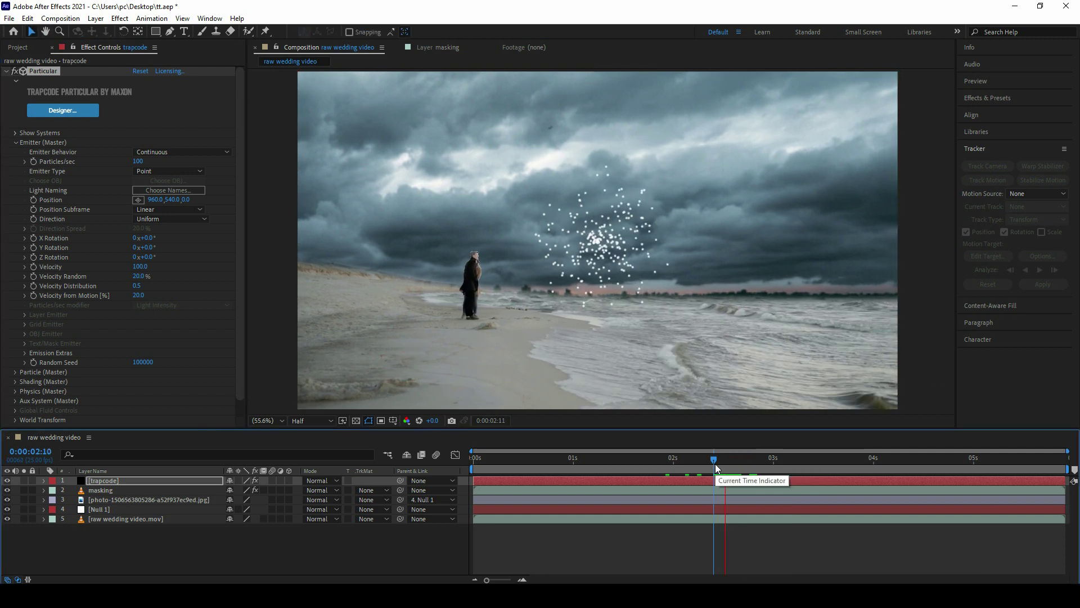
key(space)
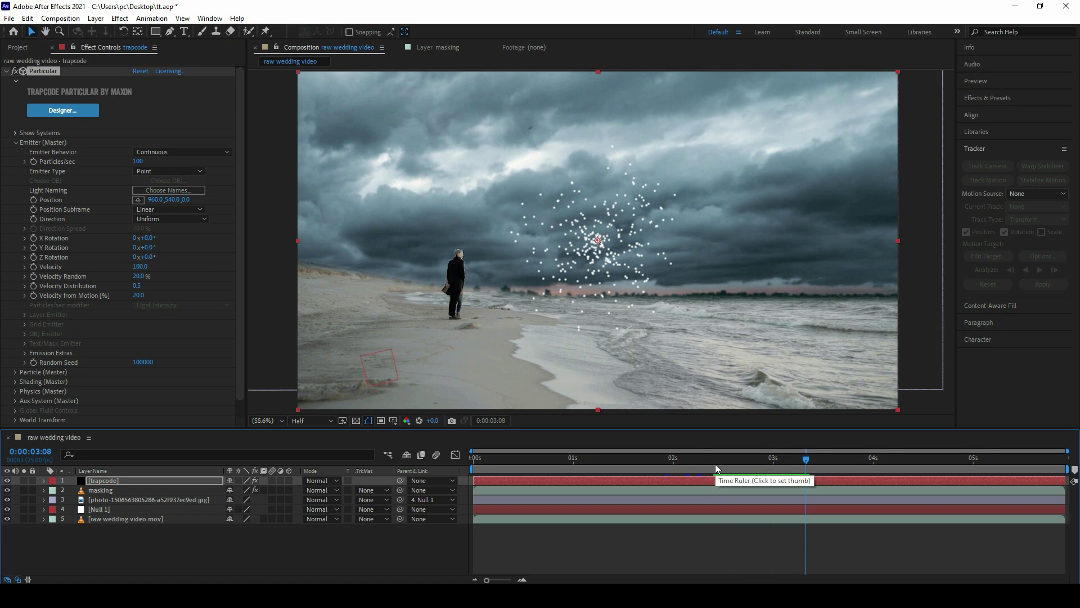
click(697, 466)
key(space)
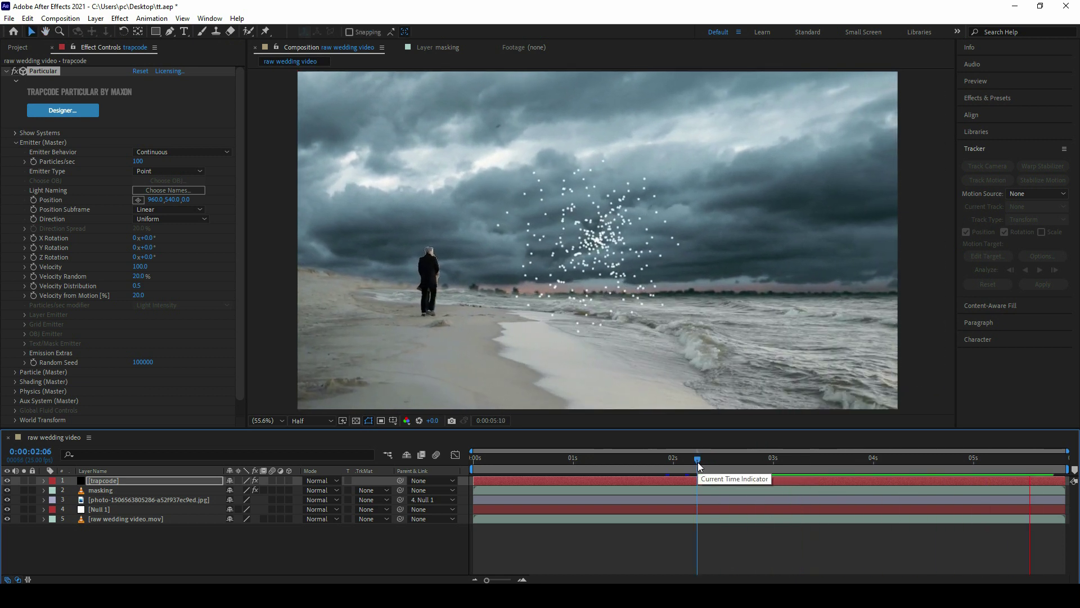
click(708, 468)
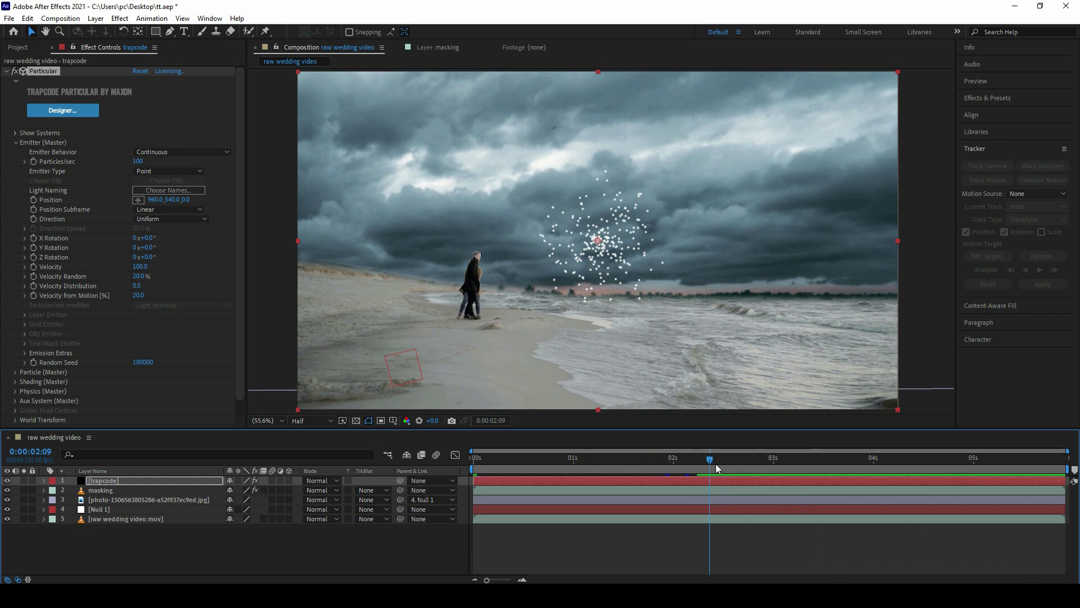
drag(715, 463, 730, 458)
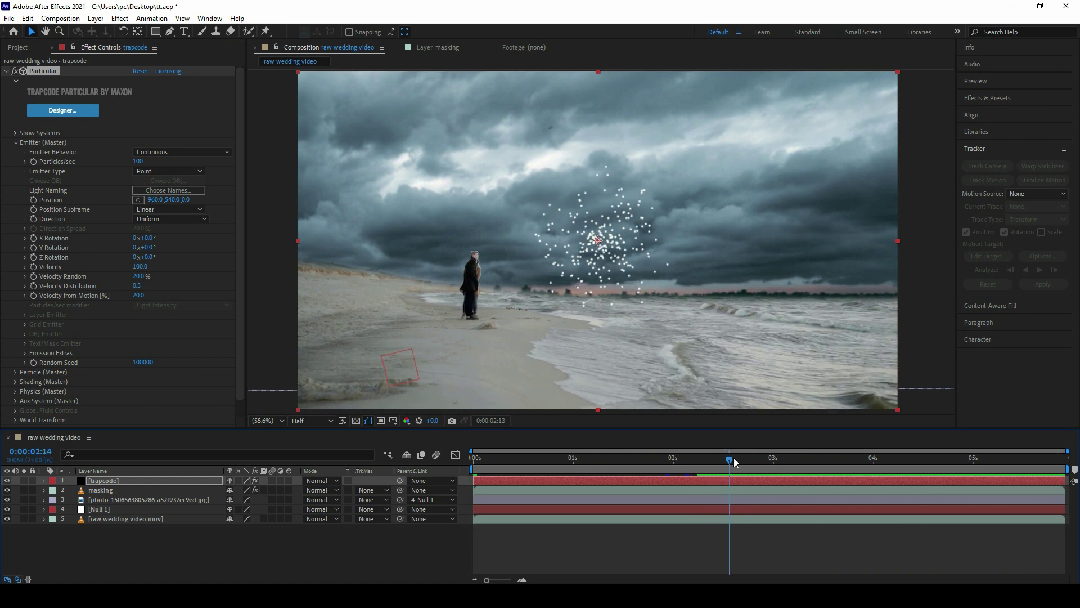
click(32, 162)
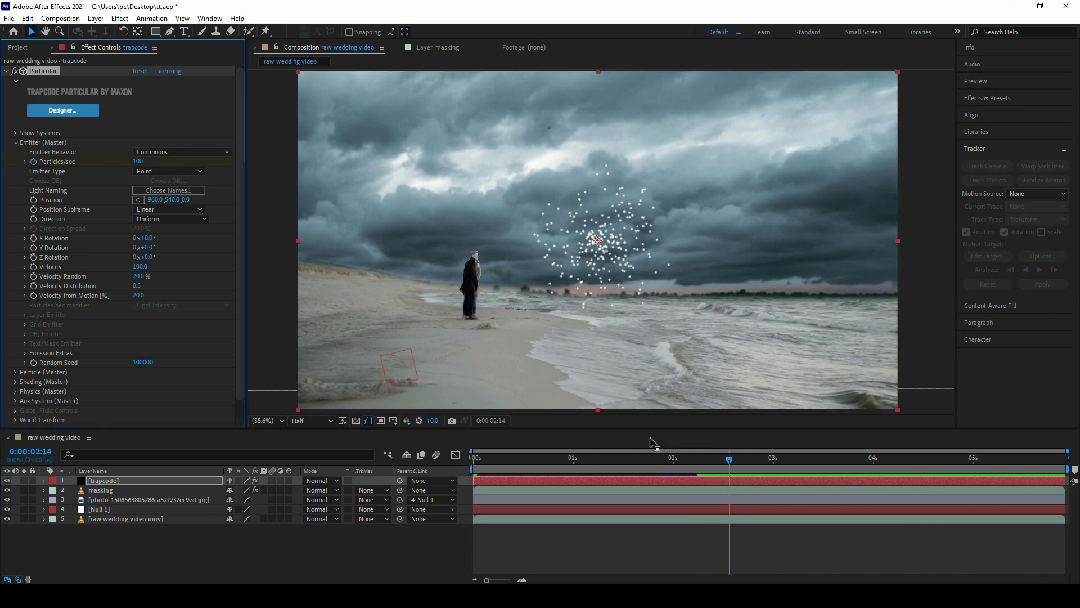
key(Page_Down)
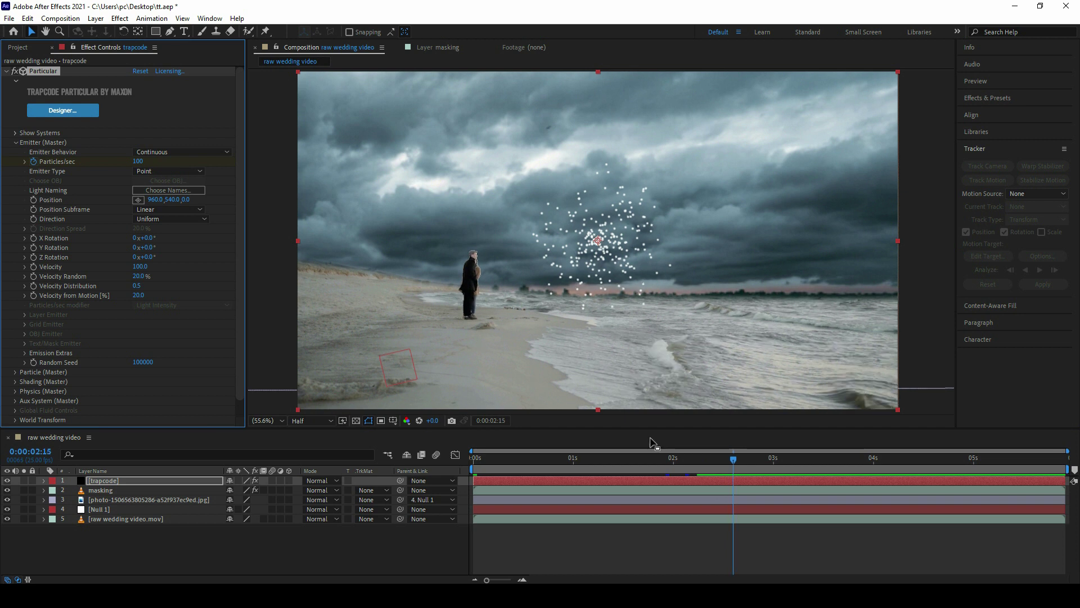
key(u)
click(139, 161)
text(0)
key(Return)
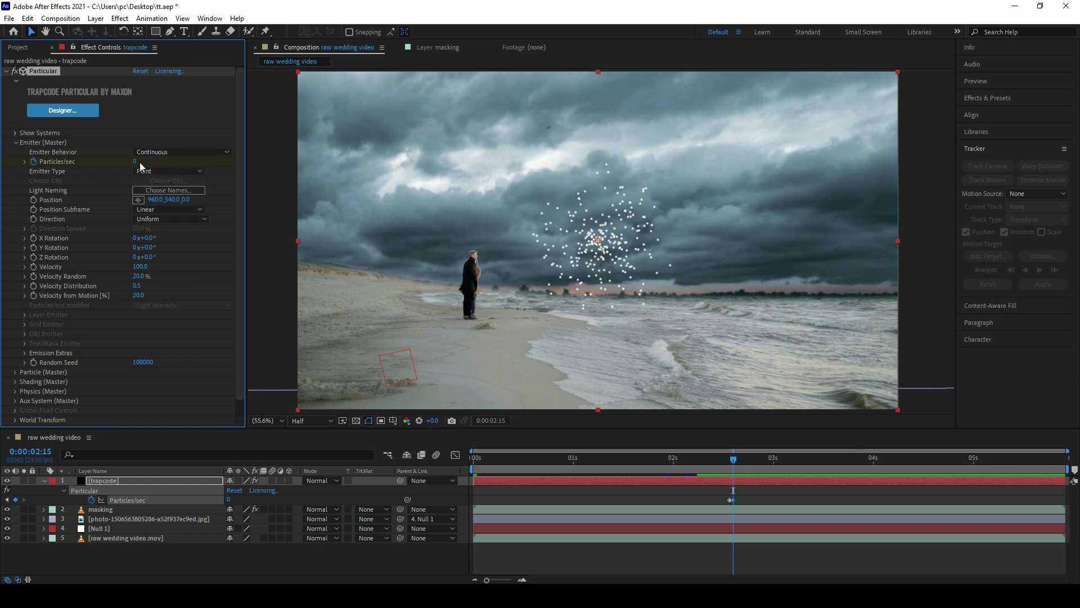
click(721, 459)
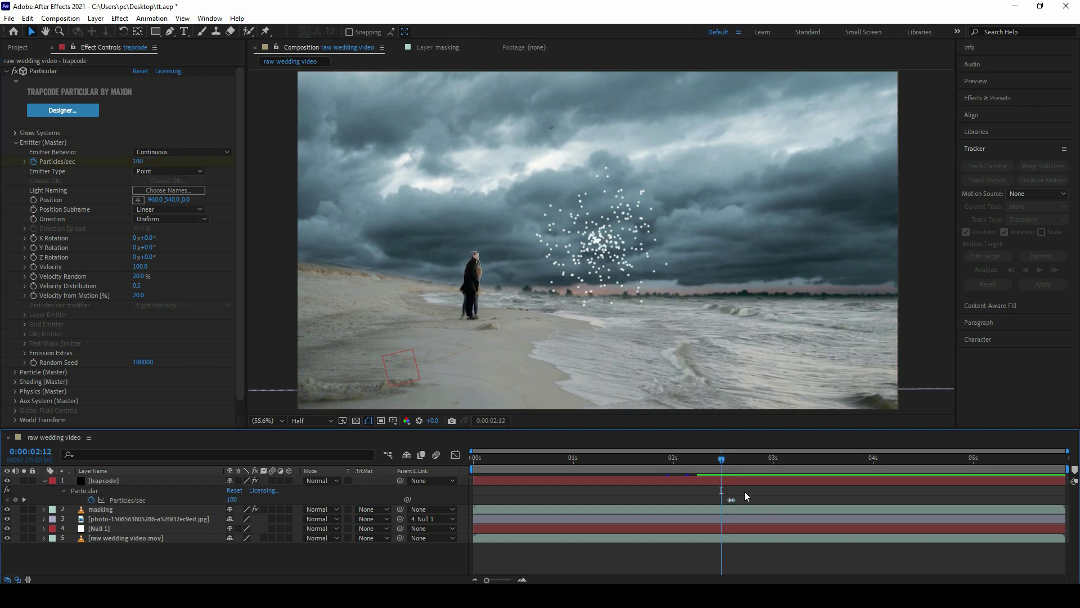
click(727, 459)
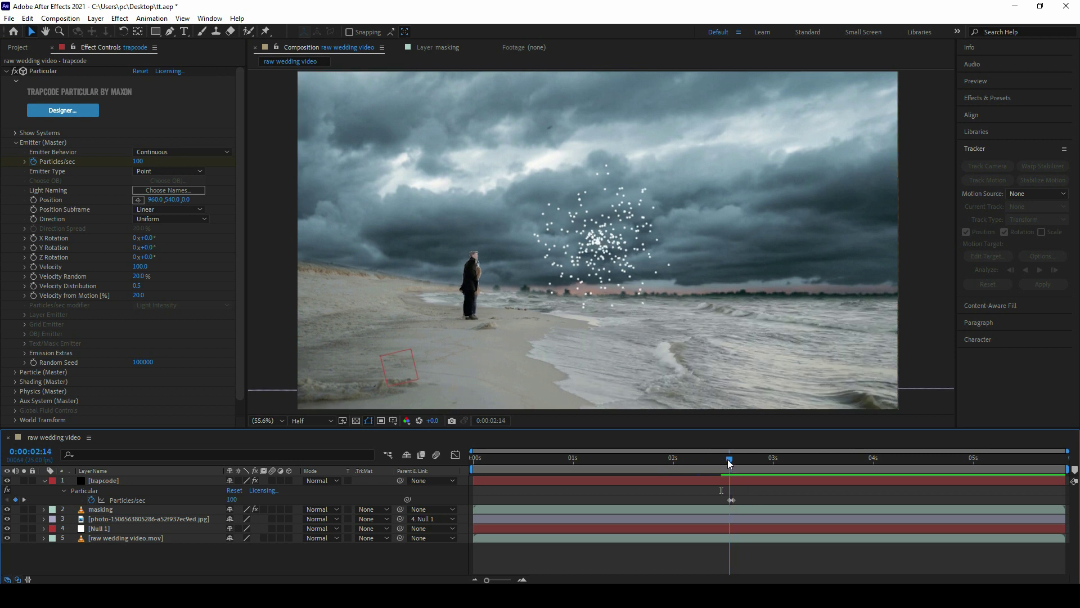
Step: Split the trapcode layer at the current frame and delete the earlier part
click(743, 482)
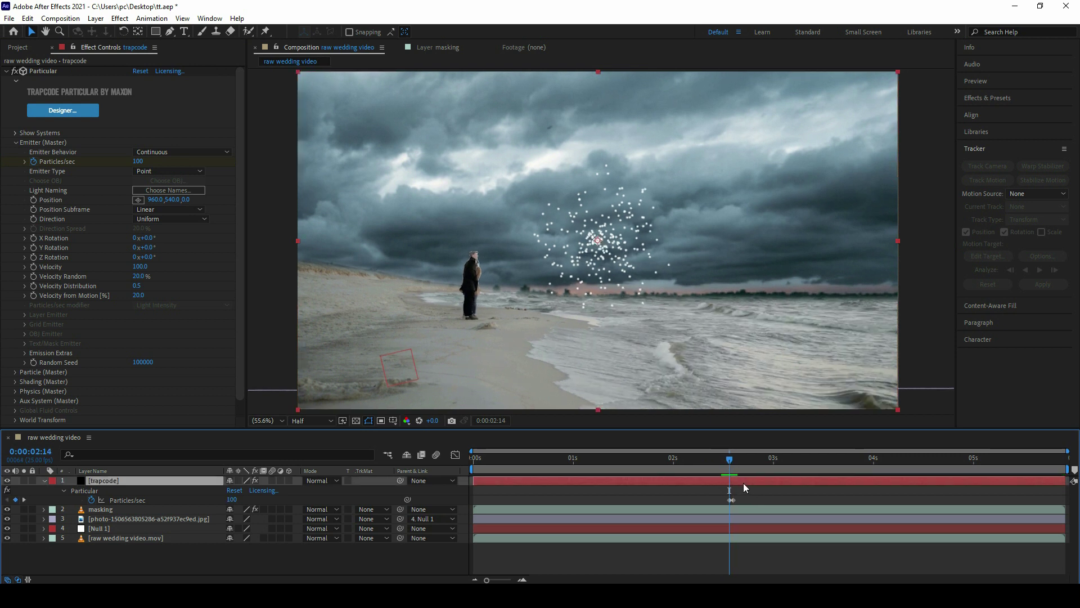
click(28, 19)
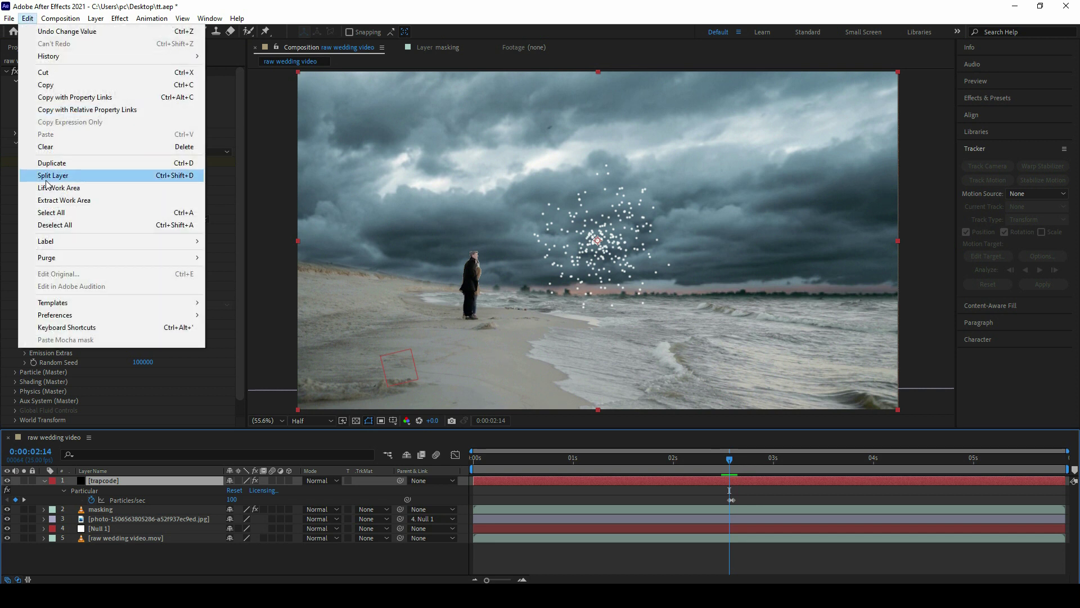
click(47, 179)
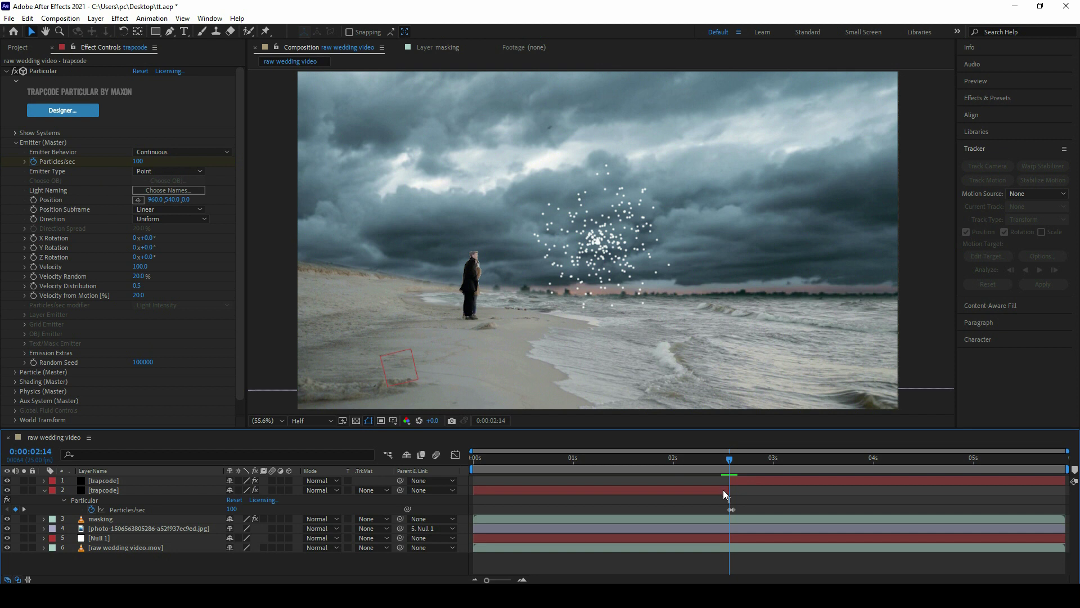
click(724, 489)
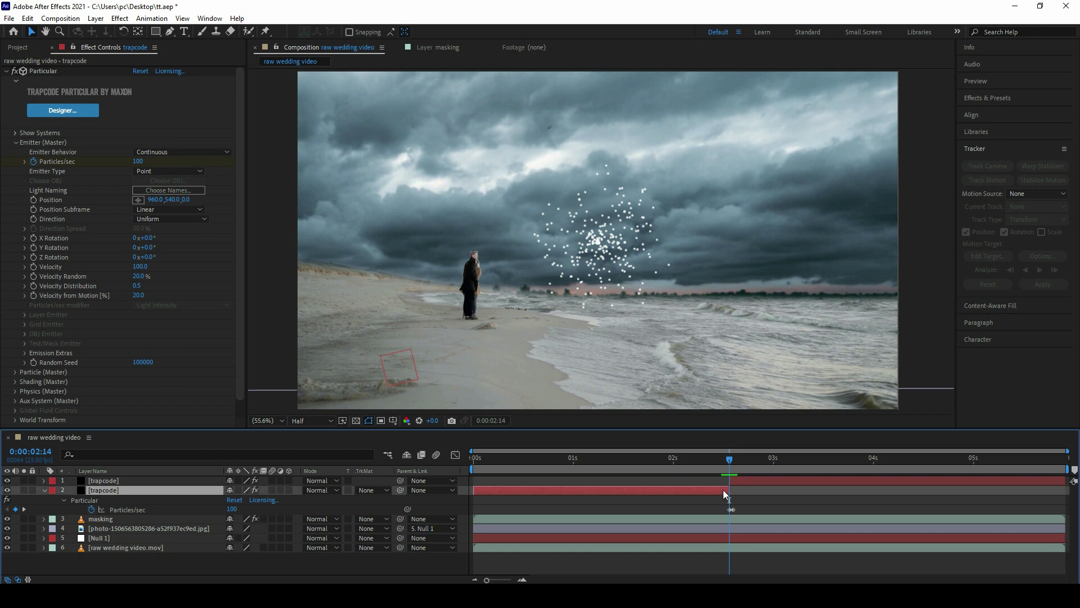
key(Delete)
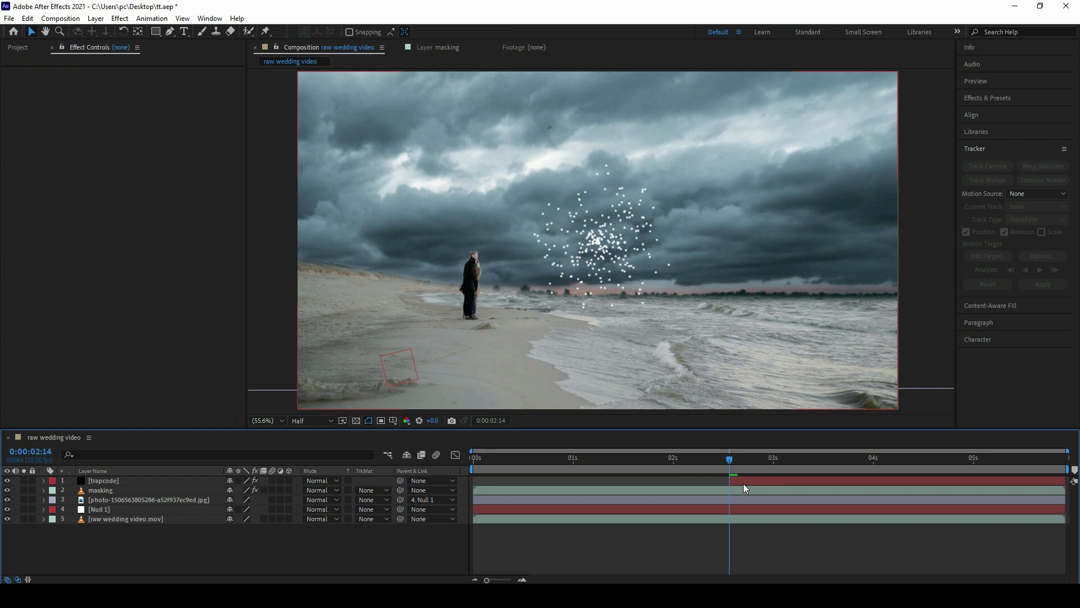
Step: Slide the remaining trapcode layer to start near 0s and extend it to the composition end
click(741, 481)
key(u)
drag(744, 481, 487, 511)
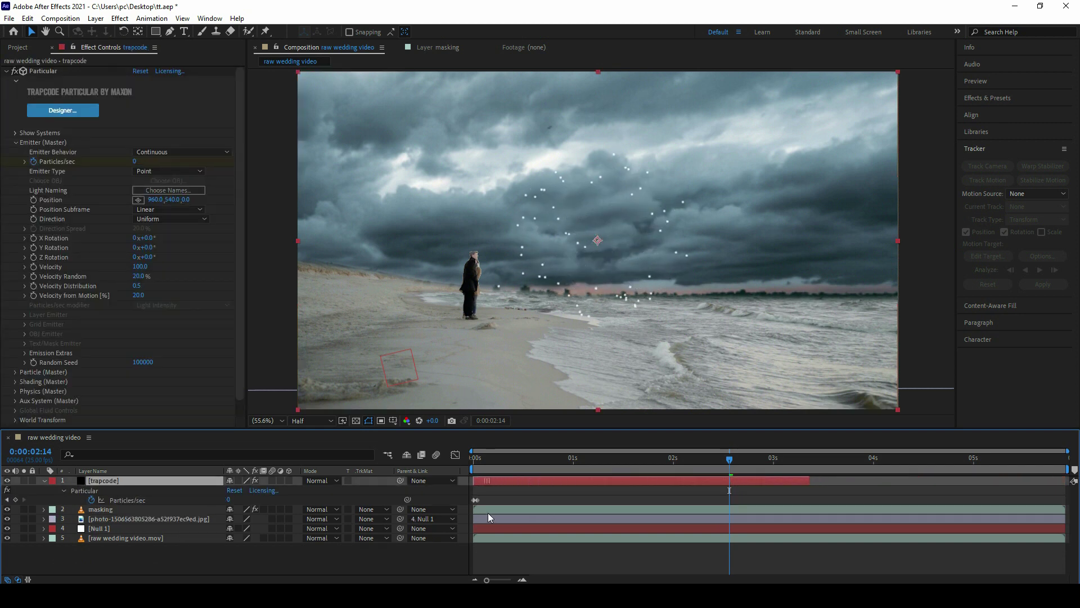
drag(810, 481, 1049, 480)
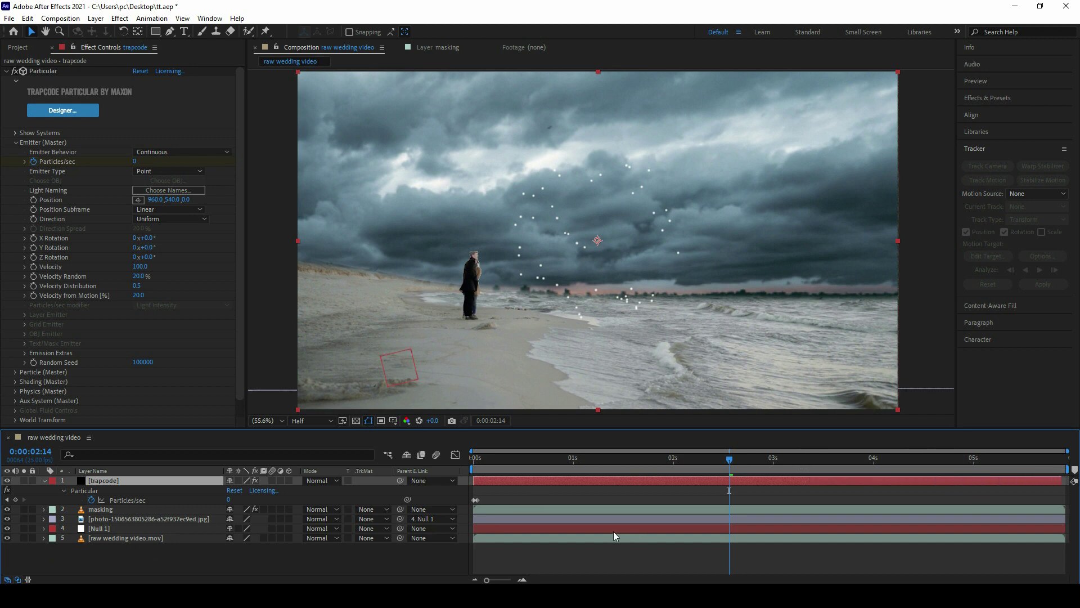
click(576, 497)
click(570, 459)
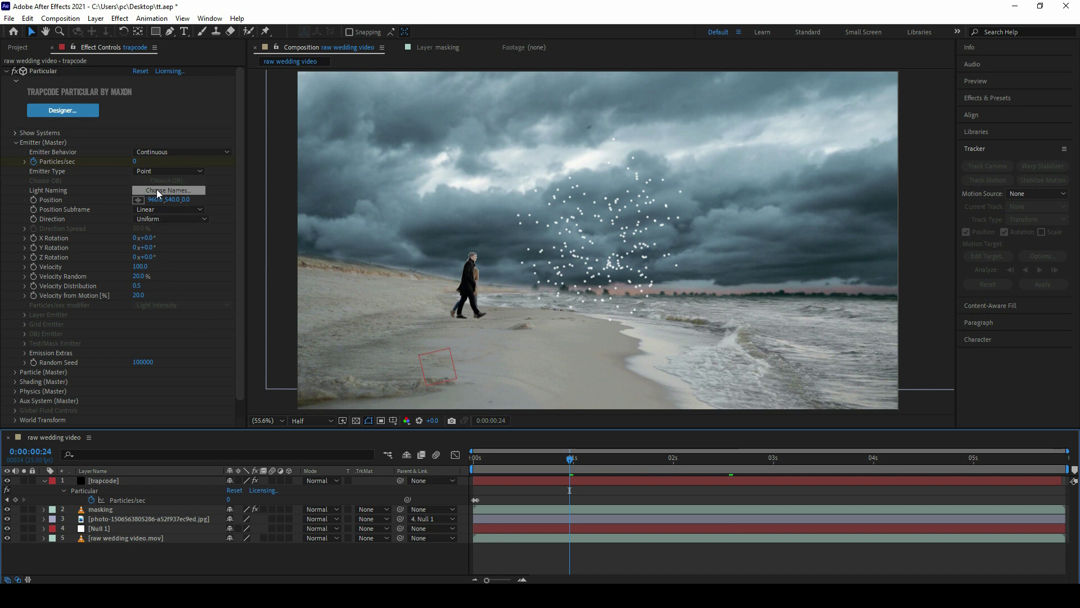
Step: Set Emitter Type to Box and Emitter Size to XYZ Individual
click(156, 170)
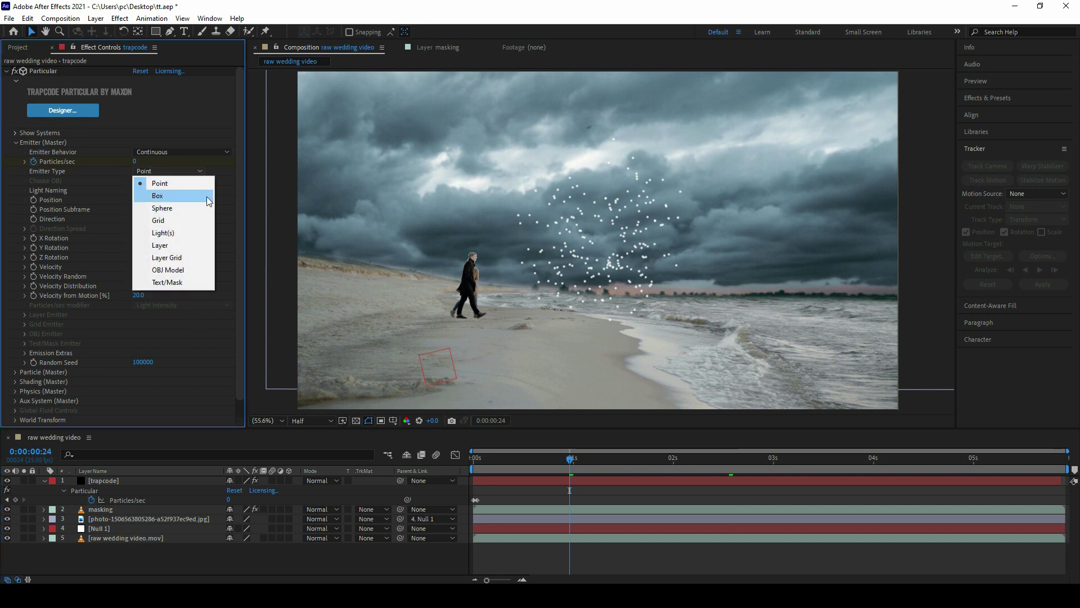
click(158, 195)
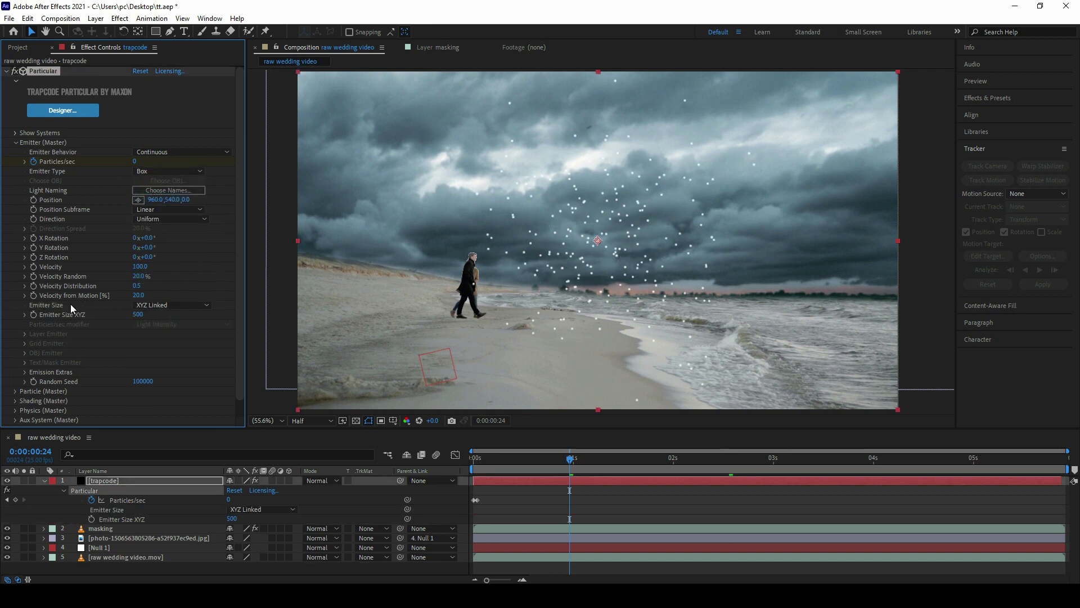
click(157, 307)
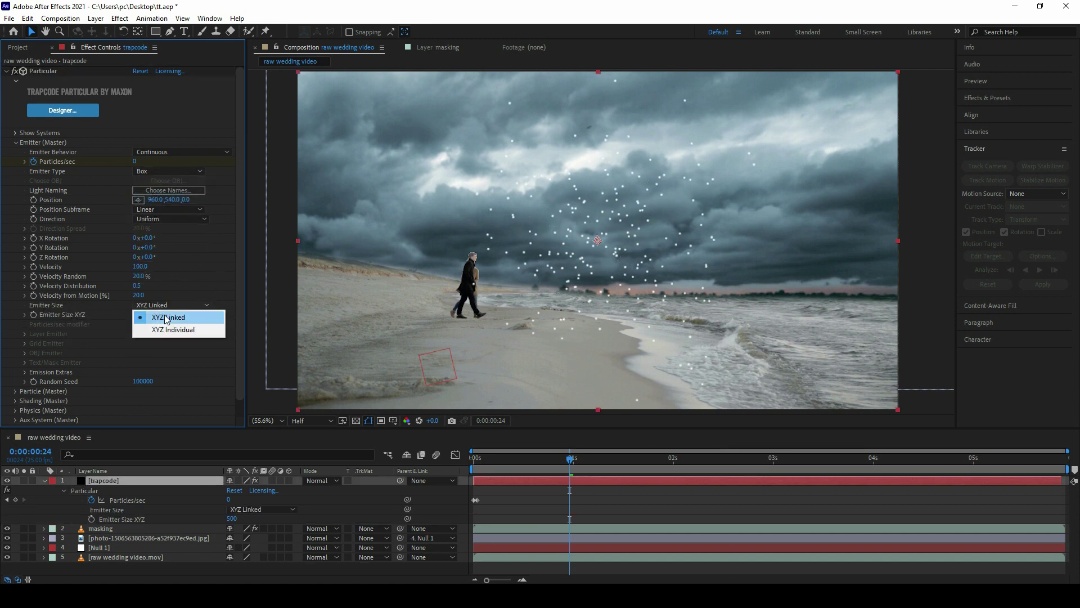
click(167, 330)
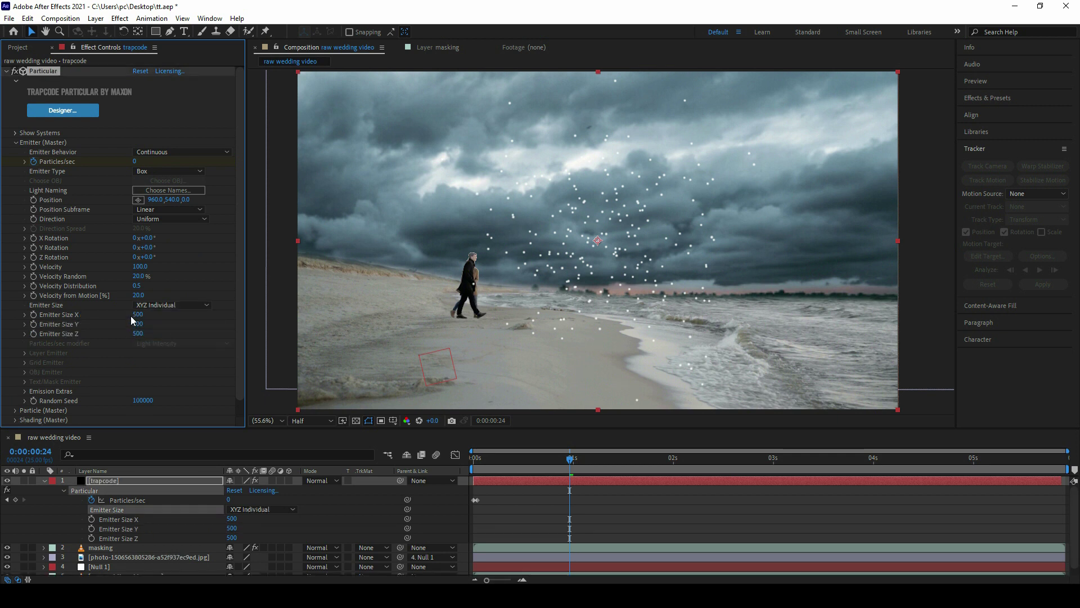
Step: Size the emitter to 1962 × 1618 × 3559 and raise its position above the frame
mouse_move(138, 314)
mouse_down()
mouse_move(536, 282)
mouse_move(229, 316)
mouse_up()
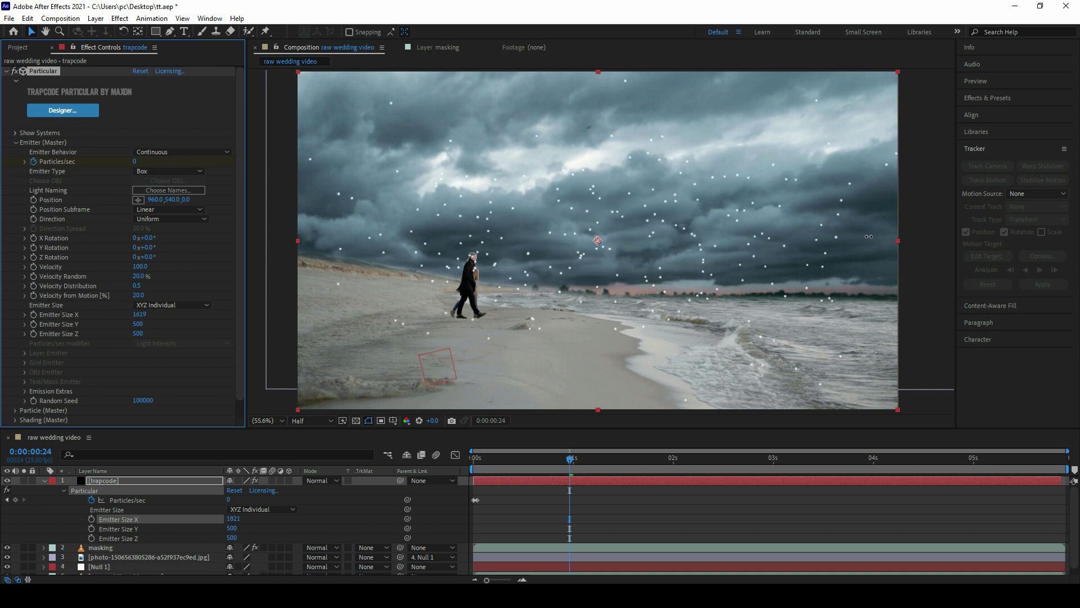
drag(138, 324, 527, 312)
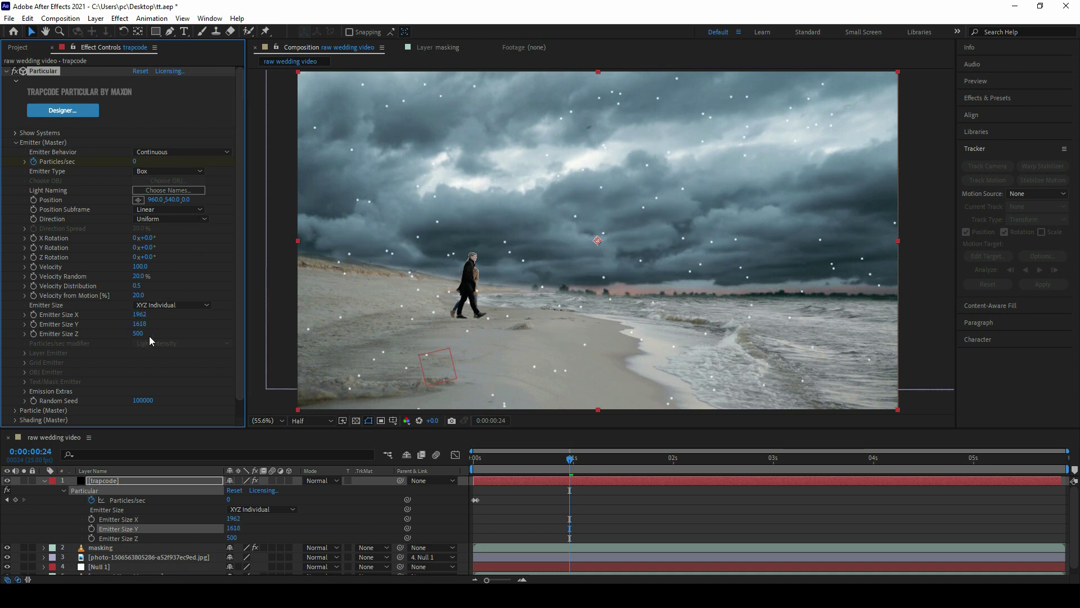
mouse_move(138, 333)
mouse_down()
mouse_move(875, 265)
mouse_move(184, 317)
mouse_move(240, 213)
mouse_up()
drag(169, 199, 157, 85)
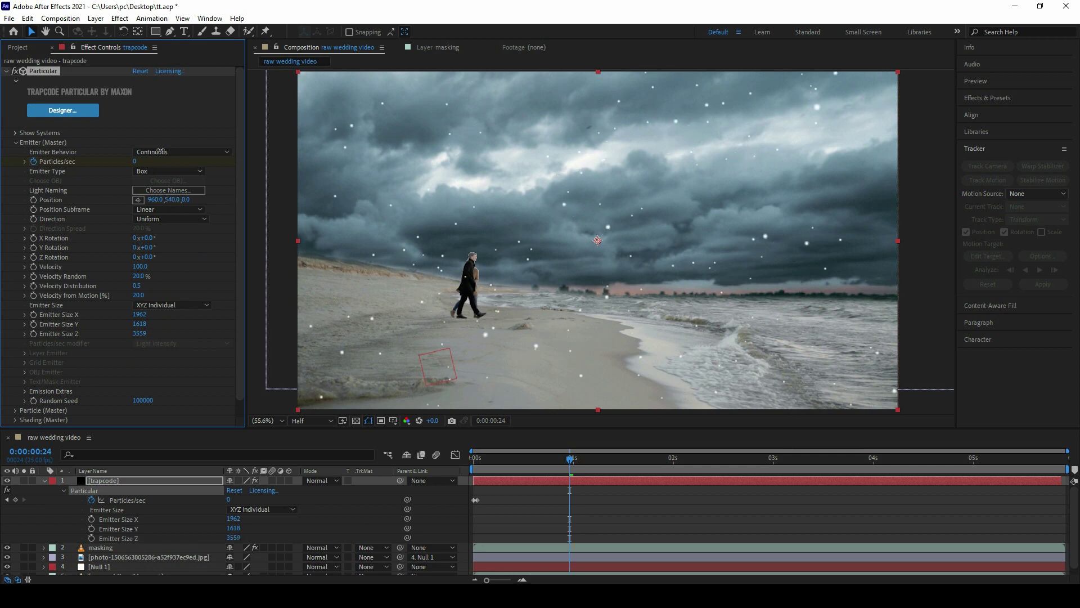
mouse_move(169, 199)
mouse_down()
mouse_move(167, 6)
mouse_move(176, 183)
mouse_up()
key(space)
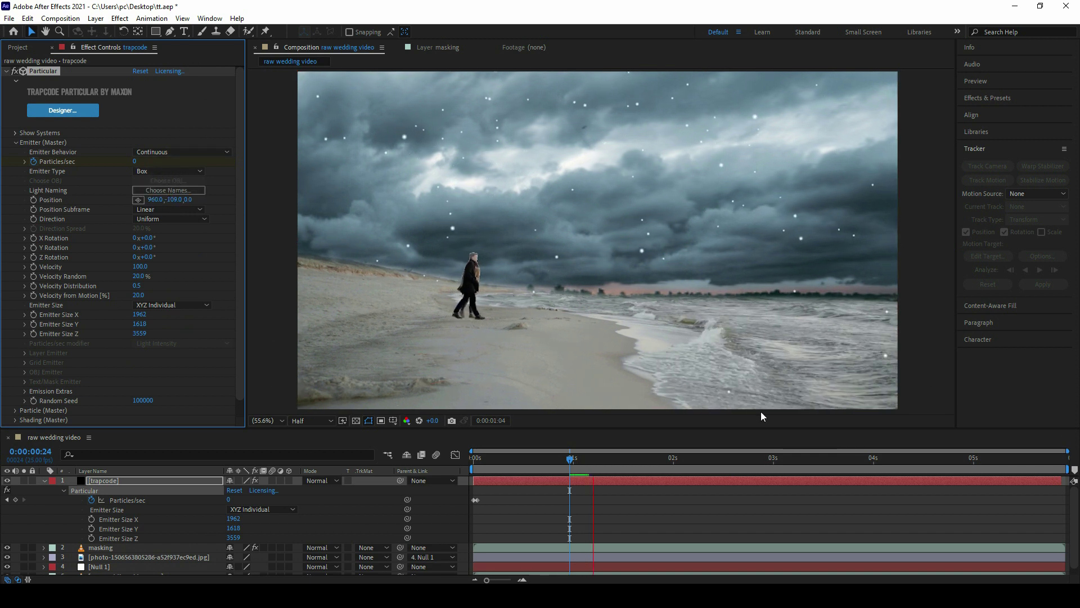
Step: Set Physics > Air > Air Resistance to 24 and preview the slower-drifting particles
key(space)
scroll(238, 239, down, 1)
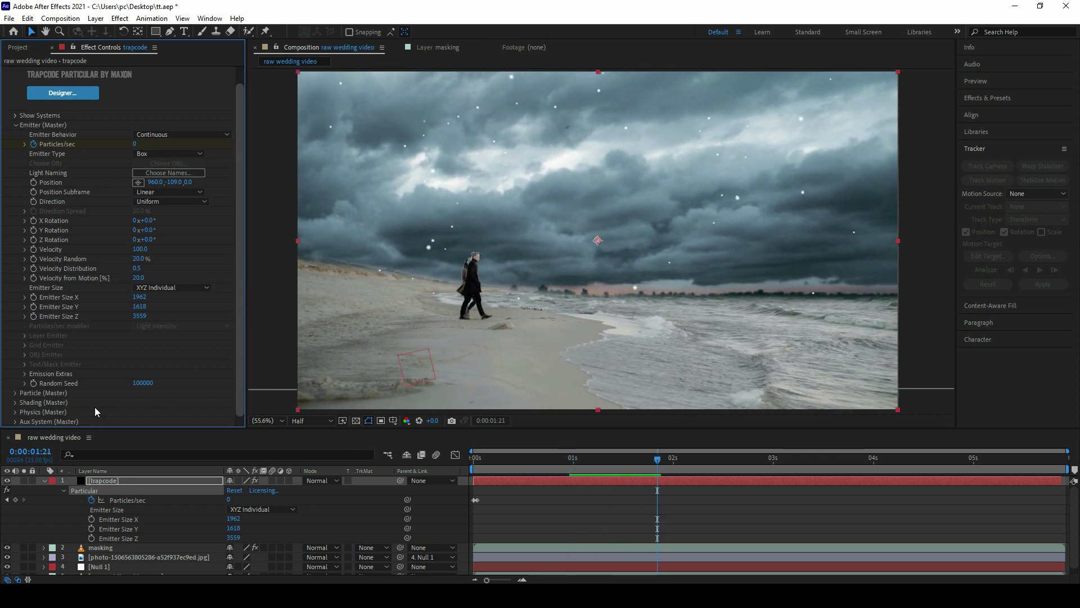
click(15, 412)
scroll(242, 322, down, 3)
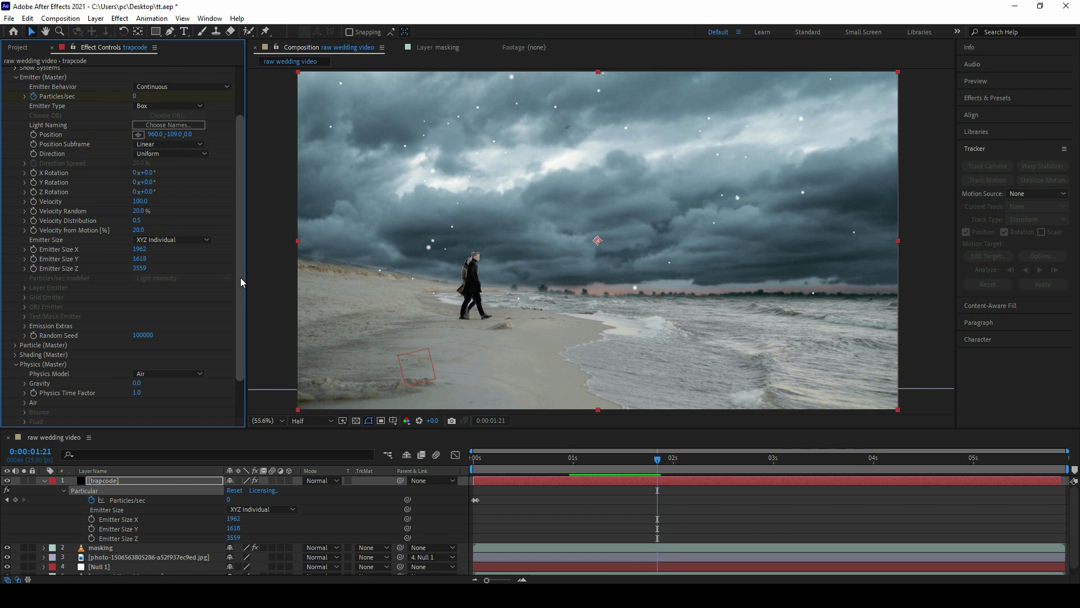
scroll(241, 278, down, 3)
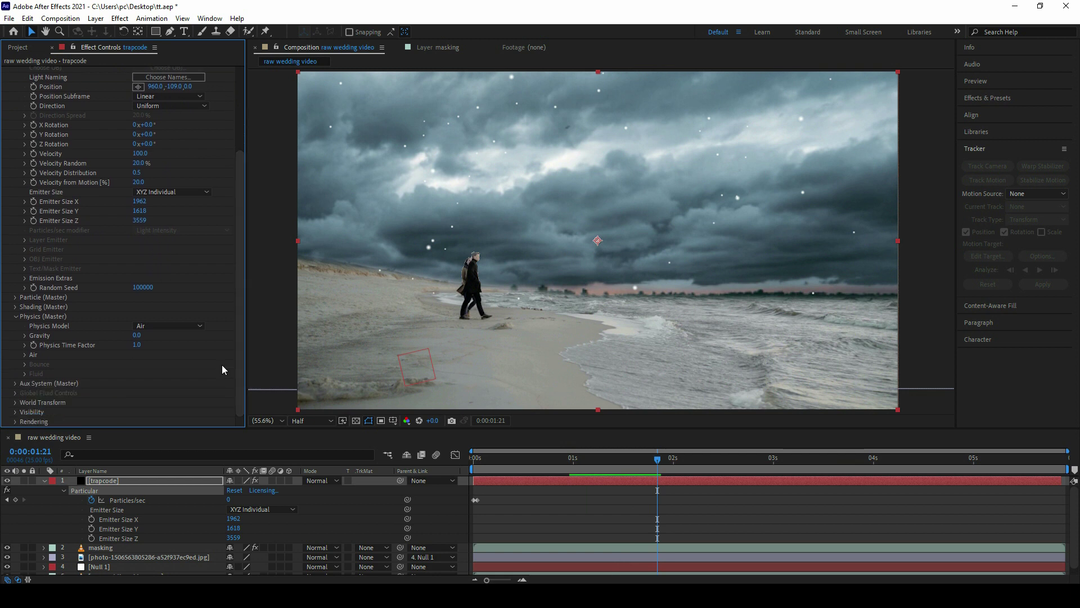
click(24, 354)
scroll(105, 374, down, 3)
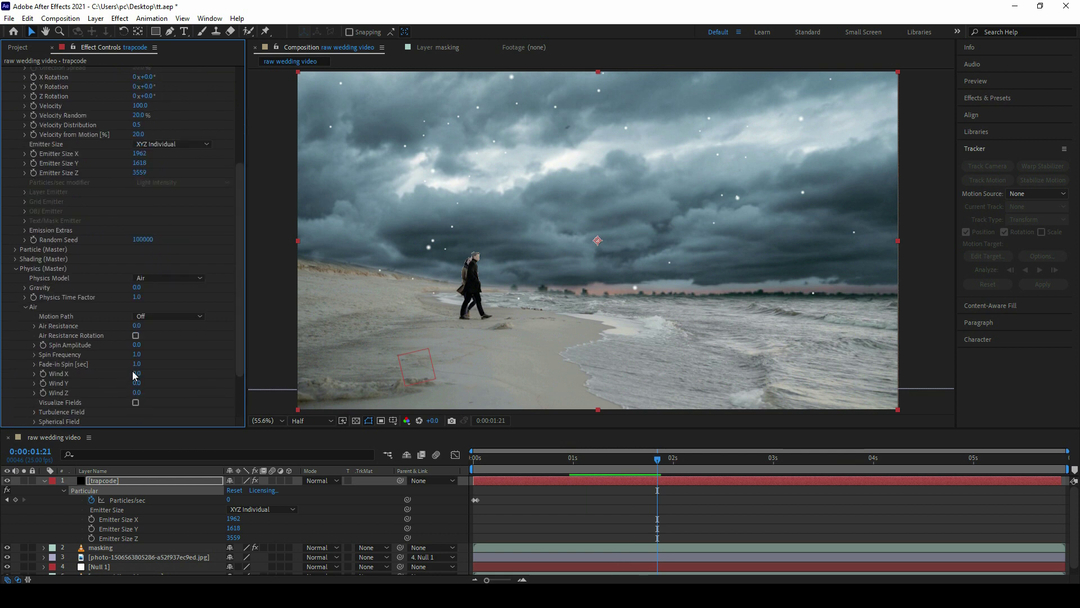
click(137, 326)
text(24)
key(Return)
key(space)
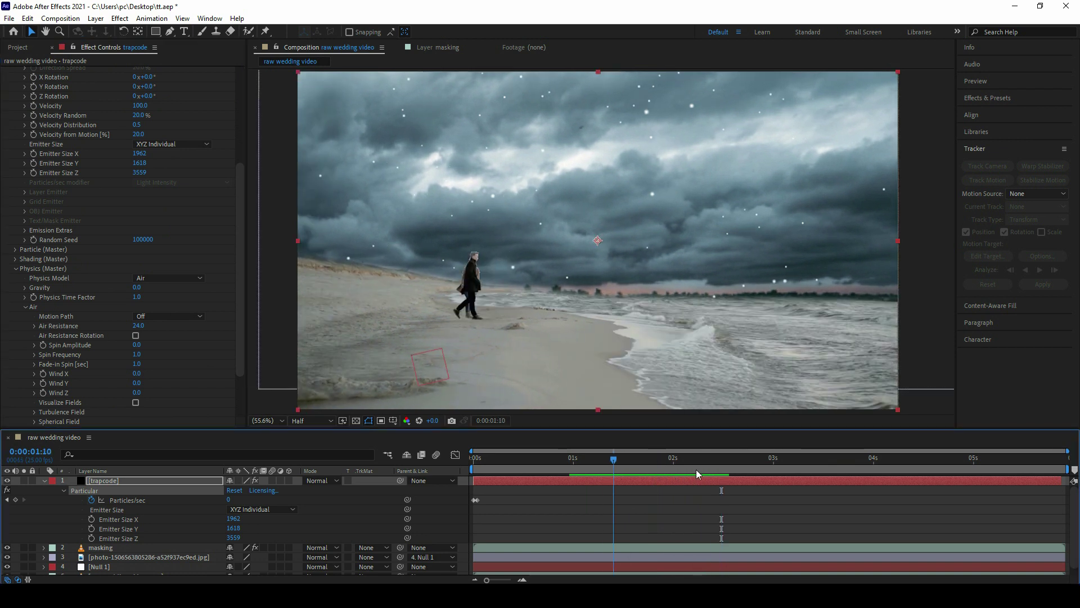
click(695, 471)
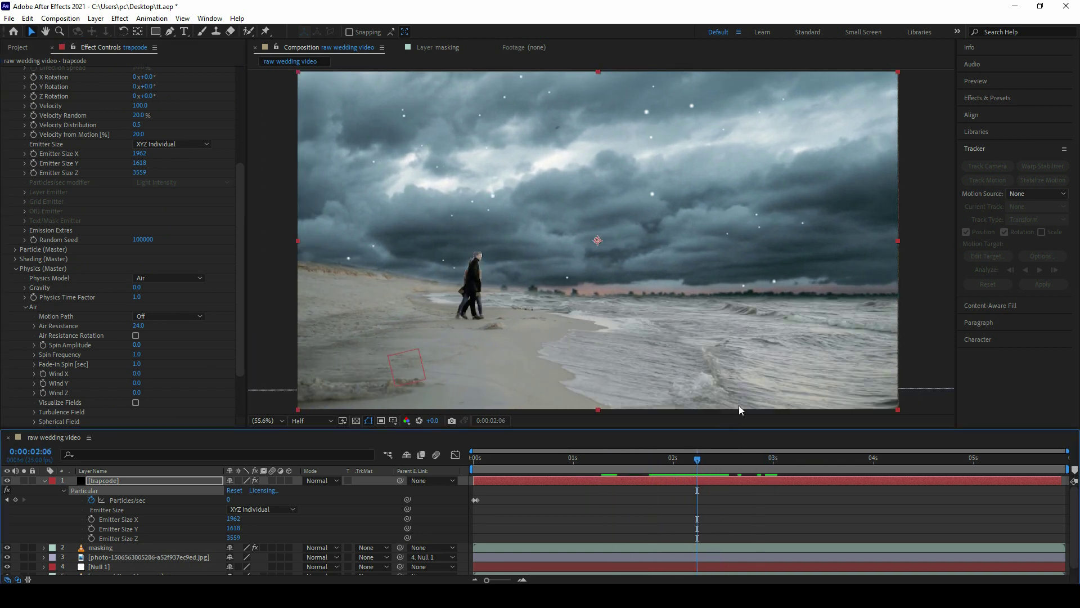
drag(239, 281, 212, 300)
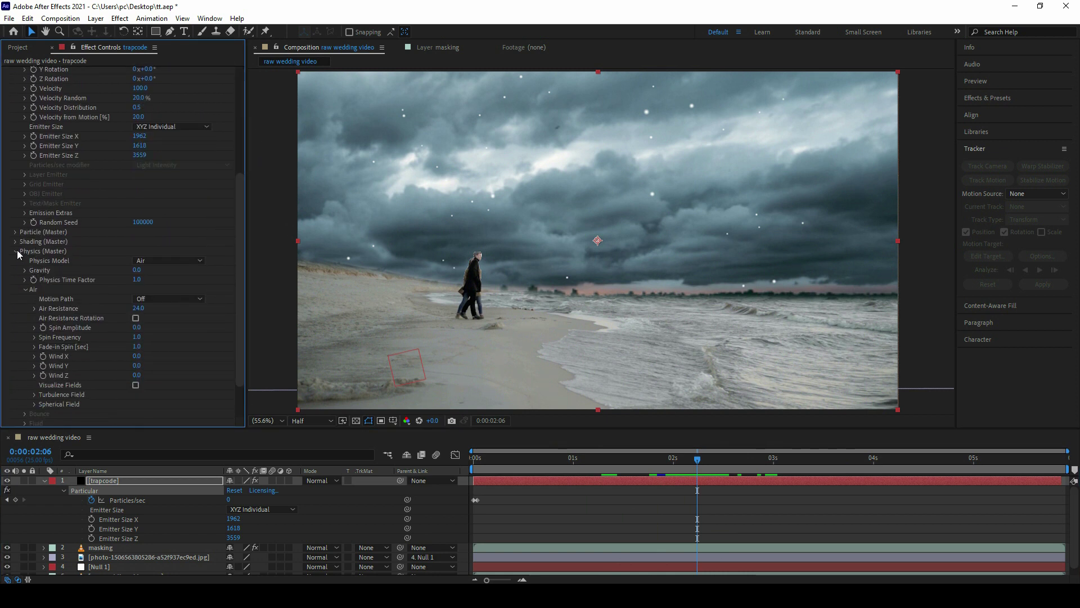
click(16, 232)
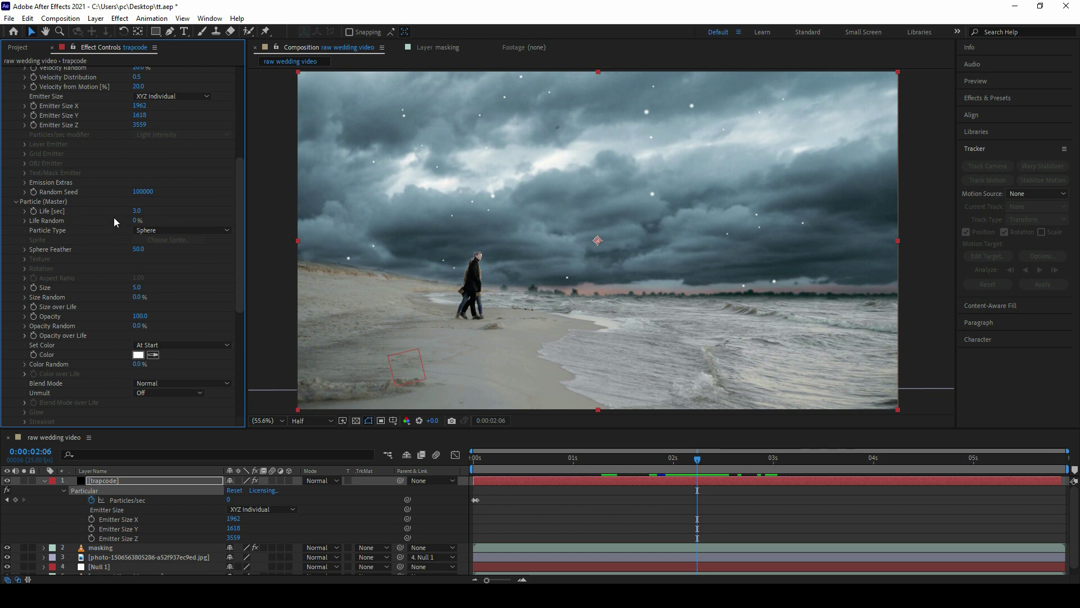
Step: Set the particle Life to 28 seconds and preview it from the first frame
click(139, 211)
text(28)
key(Return)
key(space)
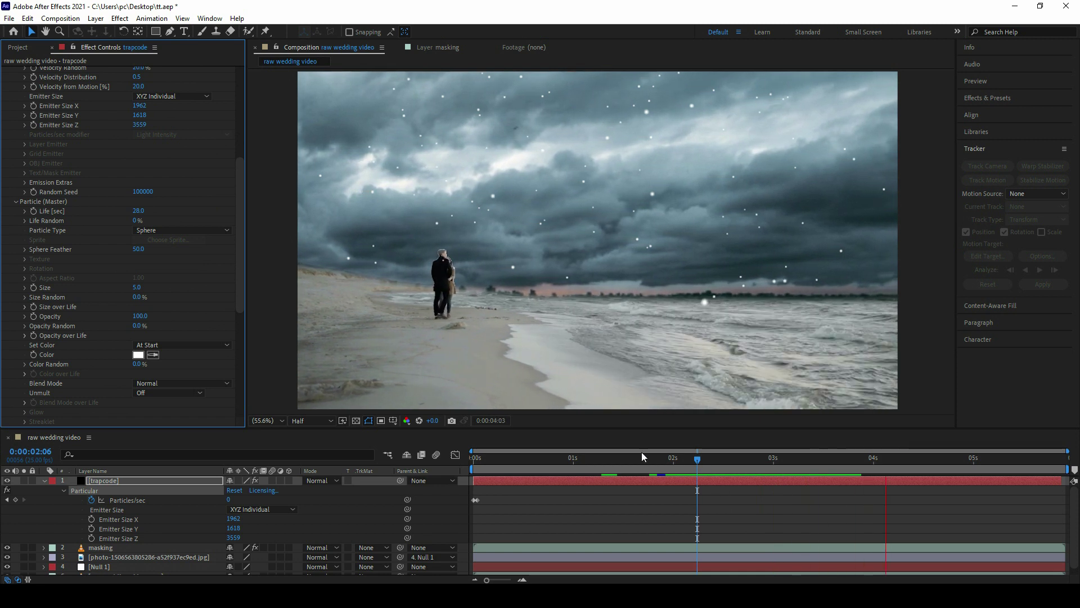
drag(616, 457, 625, 459)
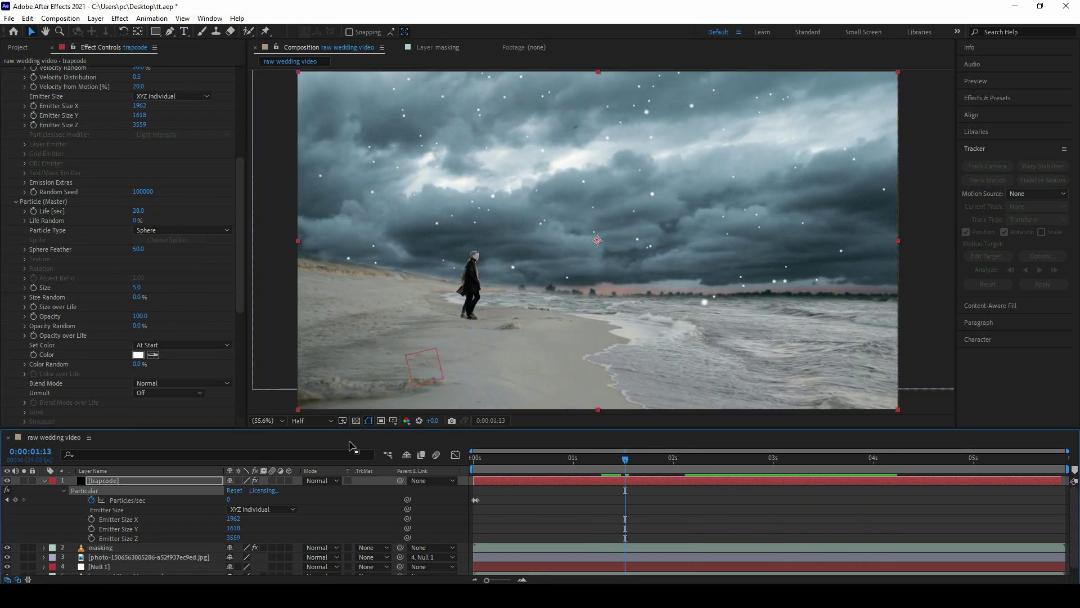
drag(496, 456, 462, 470)
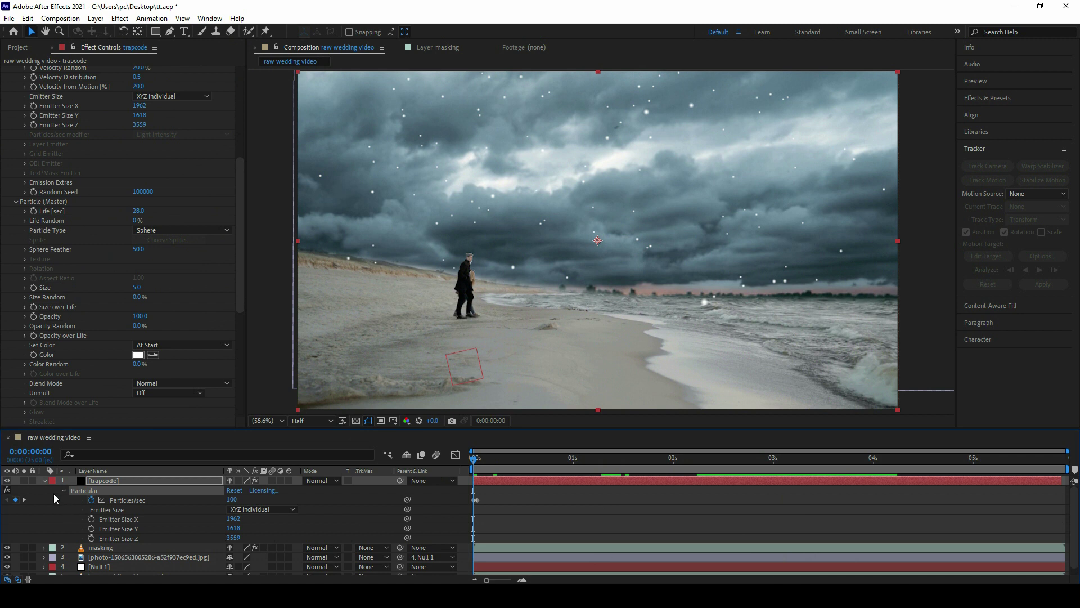
Step: Parent the trapcode layer to Null 1 and preview the result
click(44, 481)
drag(400, 481, 120, 511)
key(space)
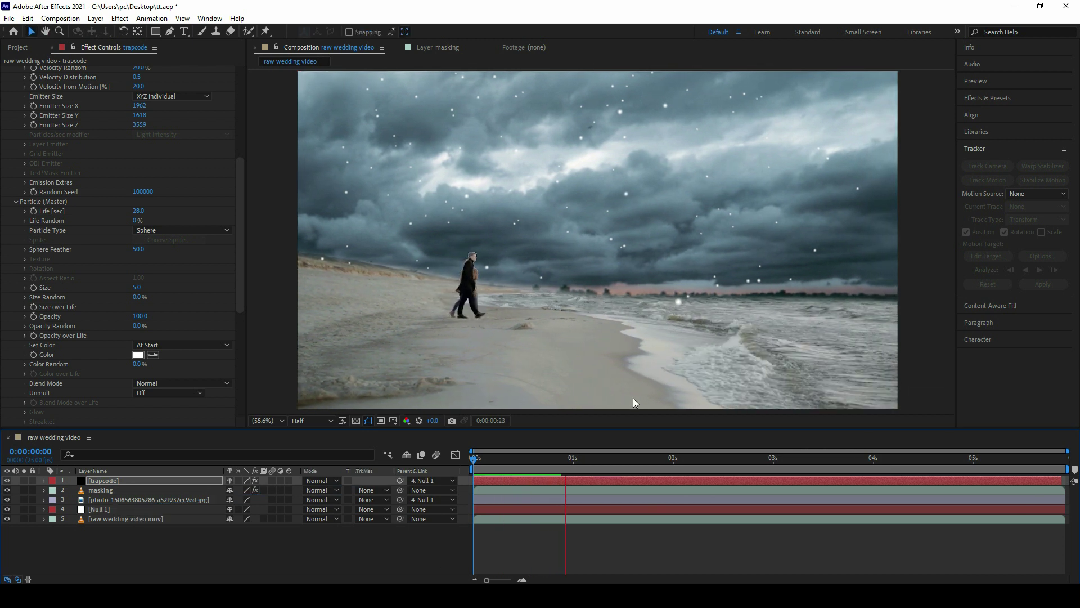
key(space)
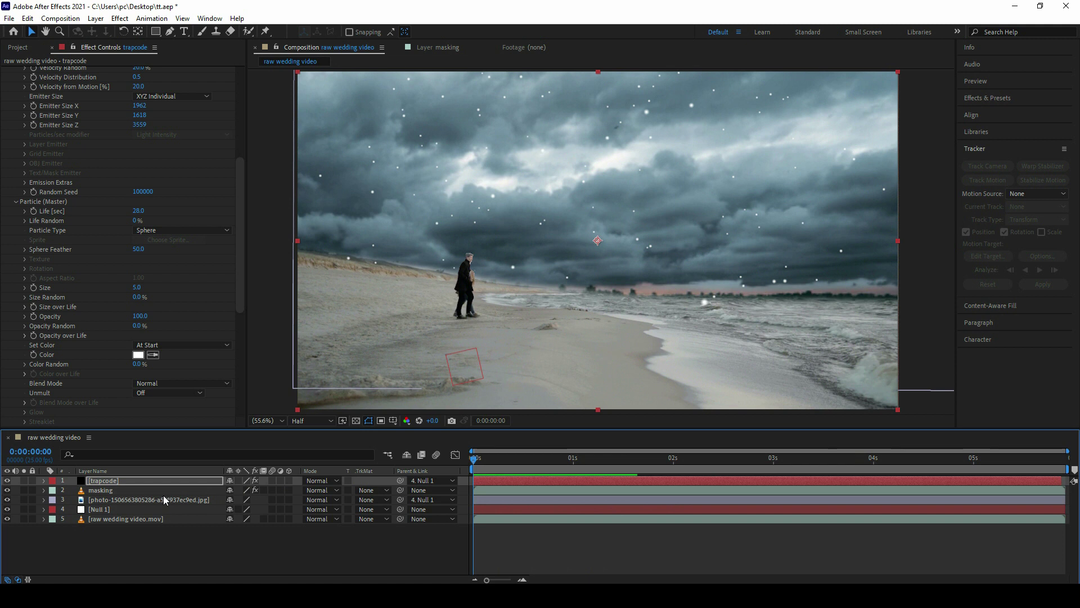
click(18, 47)
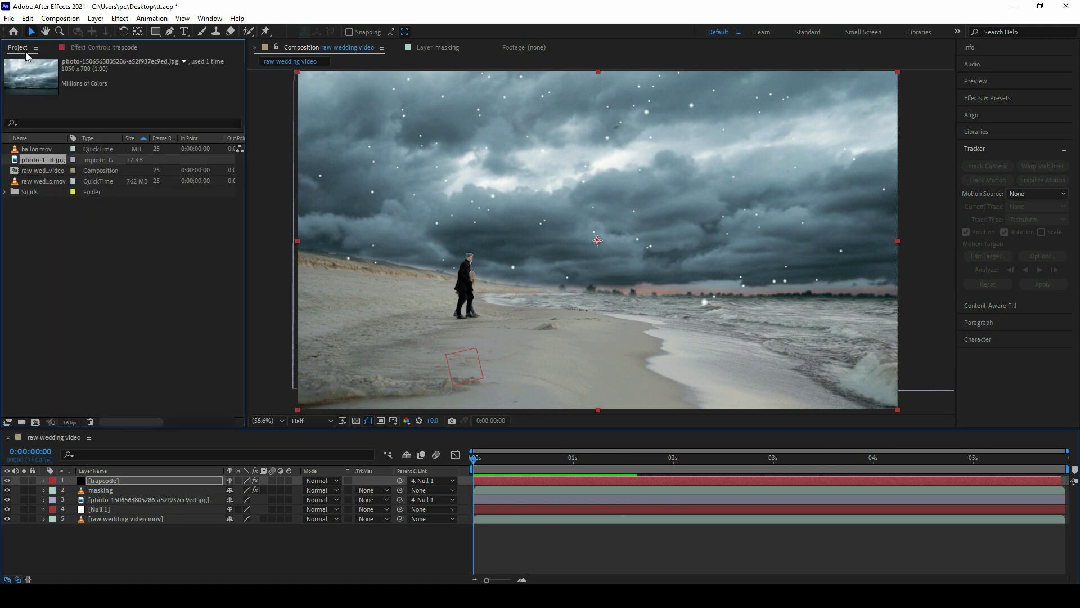
Step: Drag ballon.mov into the timeline above layer 1 and scrub through the balloon footage
click(36, 152)
drag(36, 156, 108, 481)
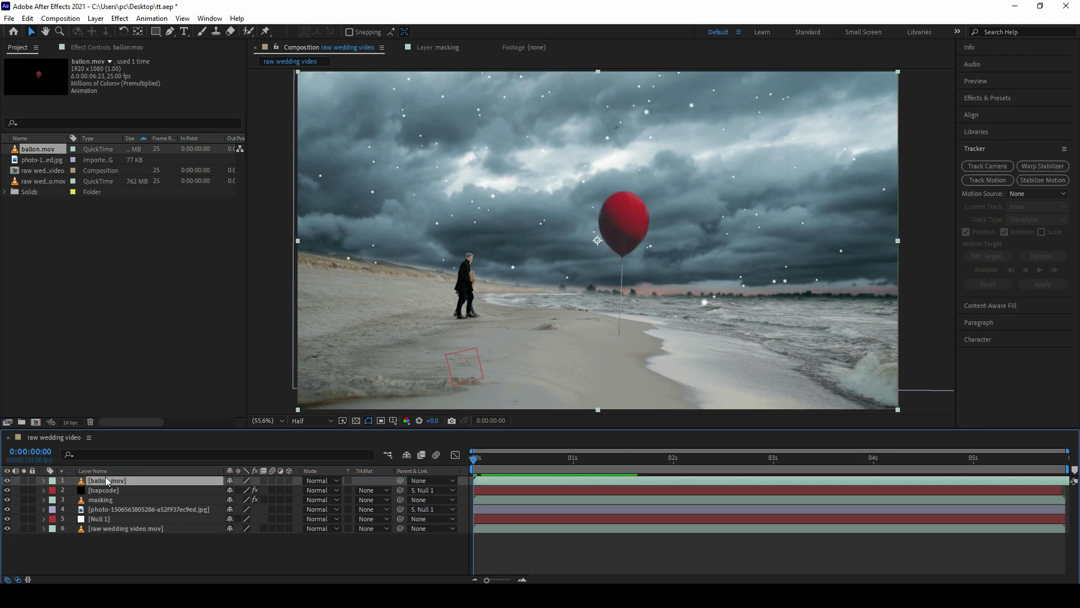
click(494, 465)
drag(496, 469, 440, 479)
drag(509, 462, 475, 491)
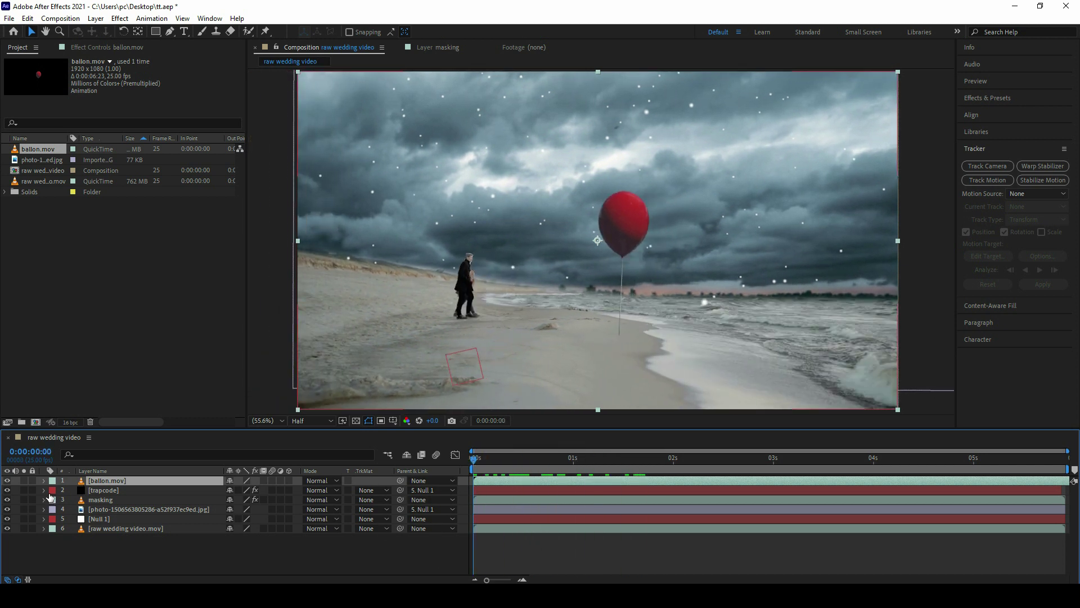
click(103, 491)
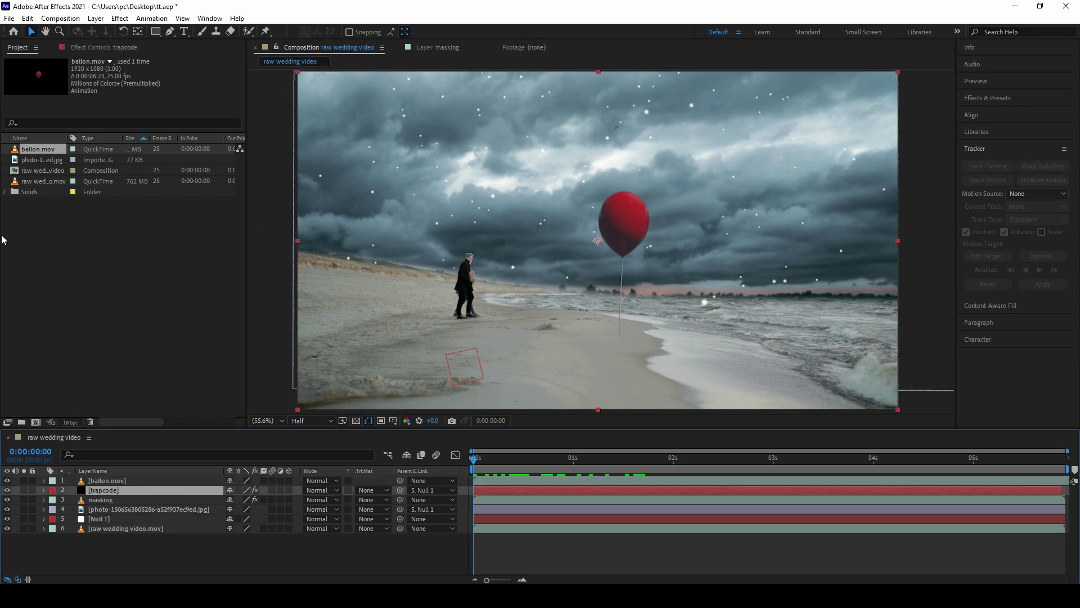
Step: Change Particular's particle type from Sphere to Sprite
click(90, 53)
drag(241, 167, 241, 332)
scroll(150, 230, up, 5)
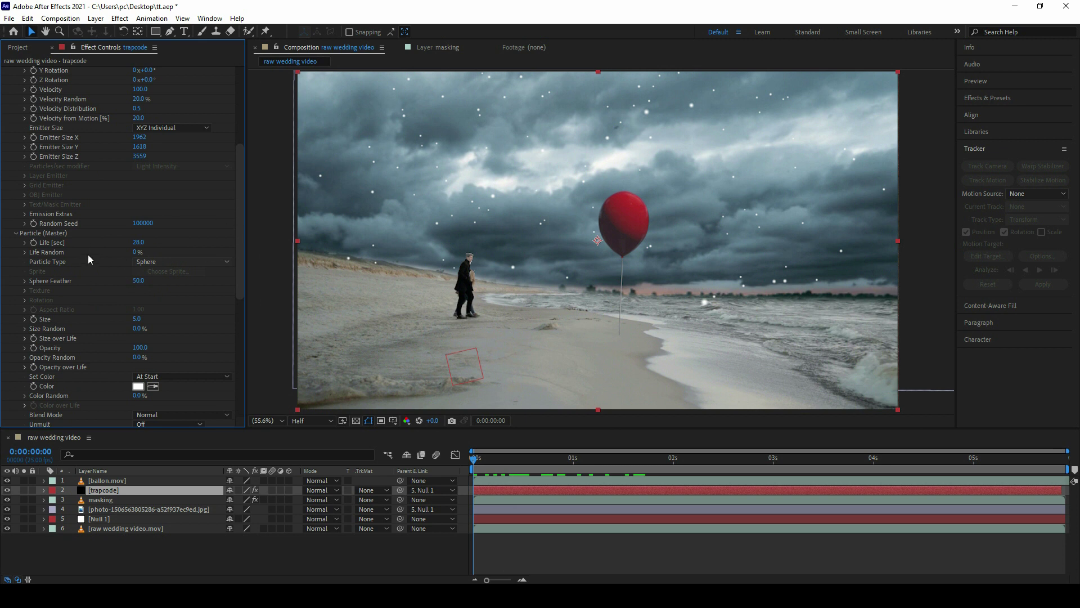
click(162, 262)
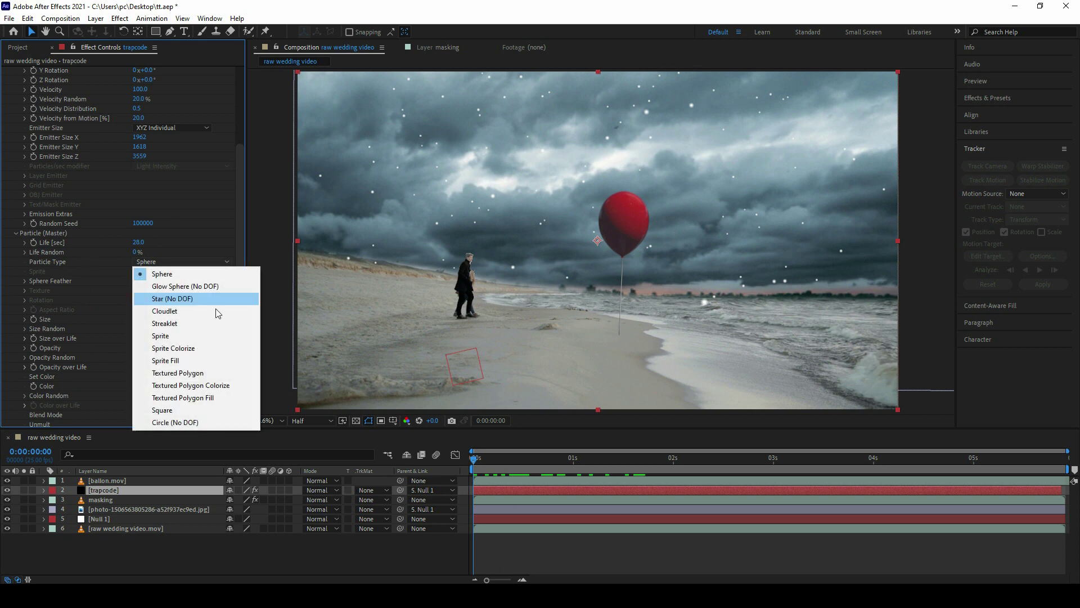
click(166, 330)
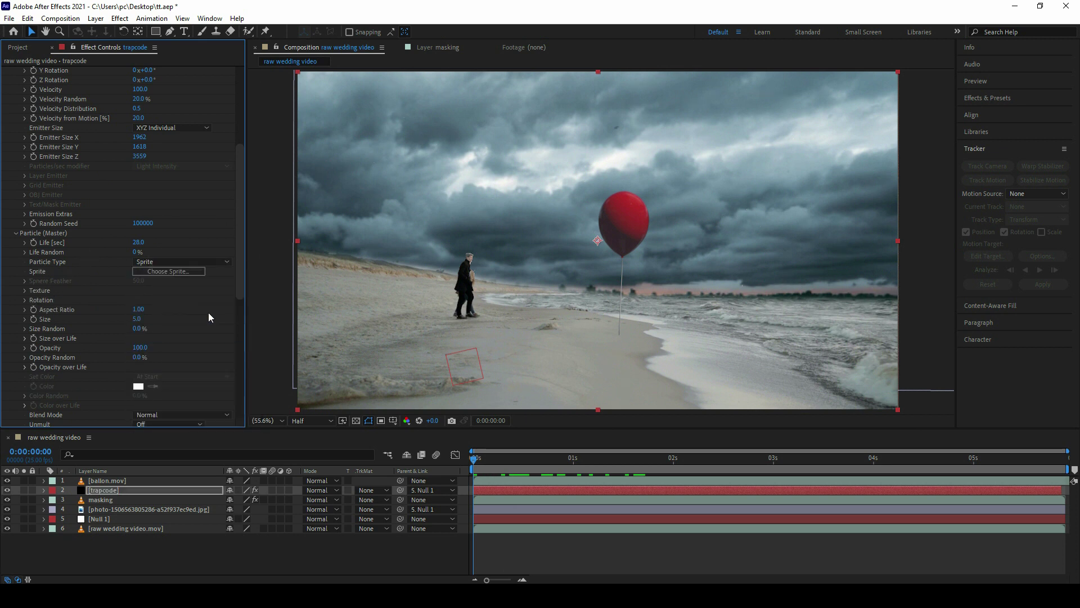
drag(241, 269, 241, 312)
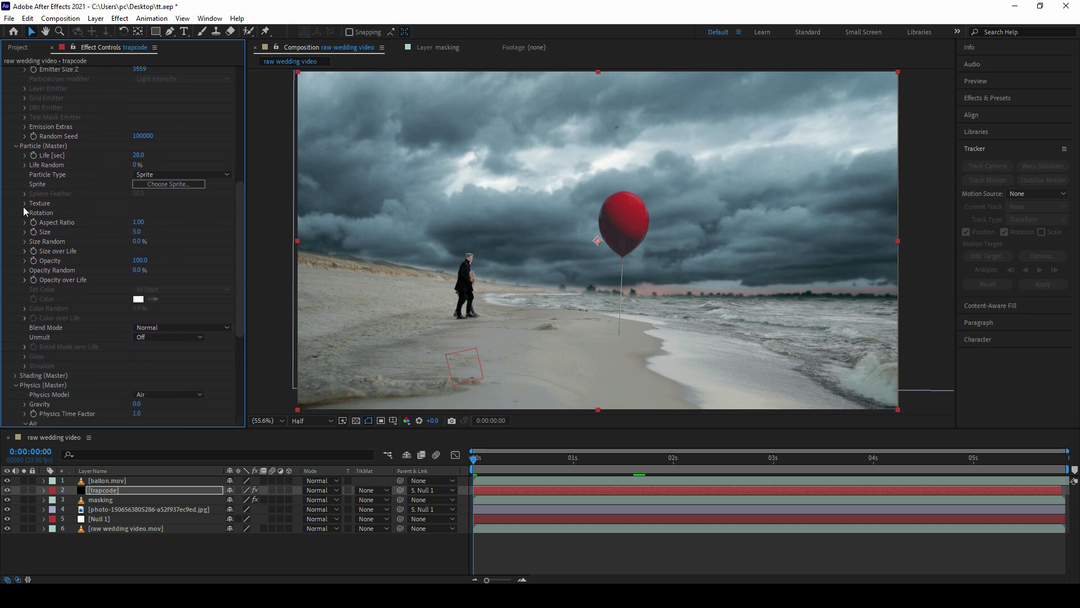
Step: Set the particle Texture layer to 1. ballon.mov and accept the sprite-size warning
click(25, 203)
click(30, 203)
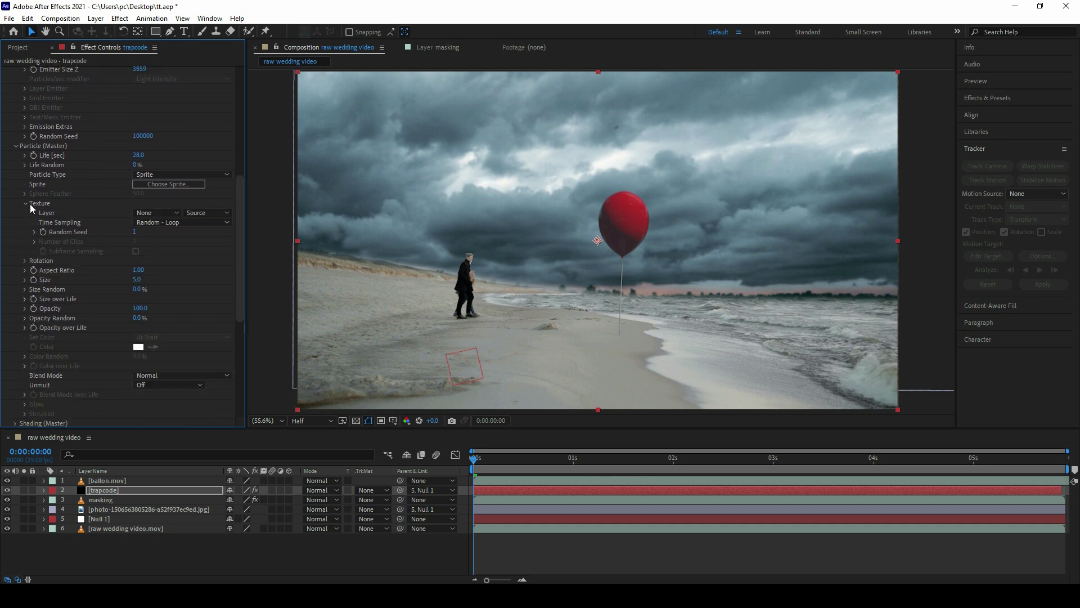
click(144, 214)
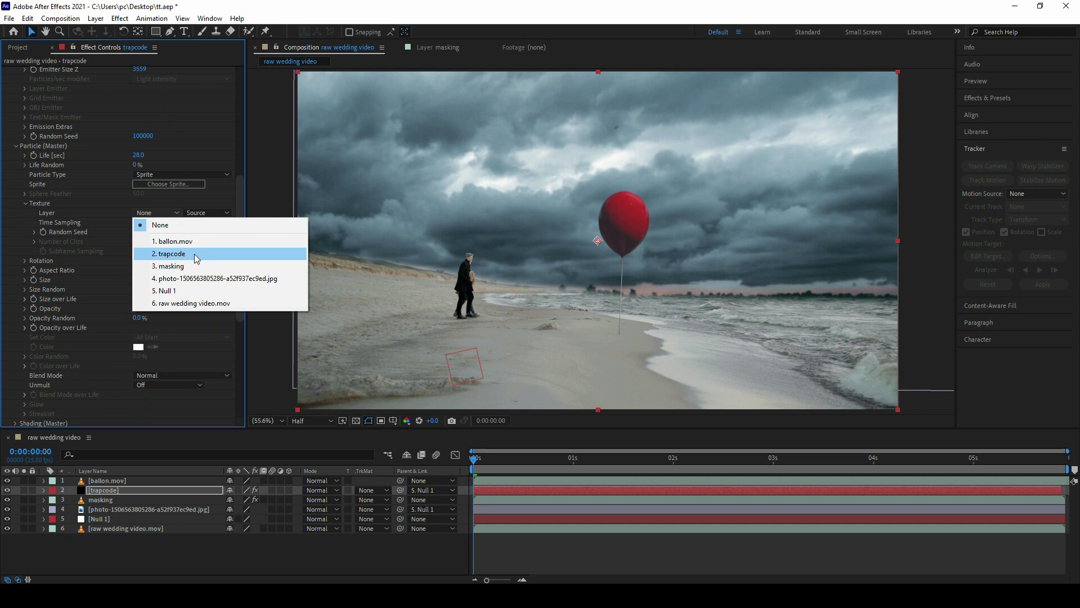
click(177, 246)
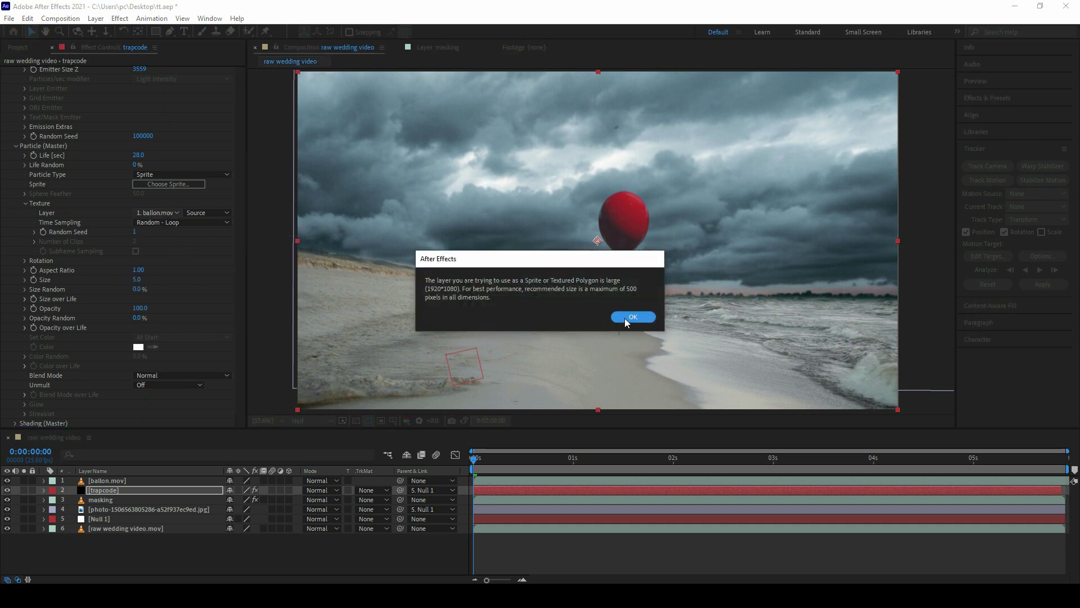
click(625, 318)
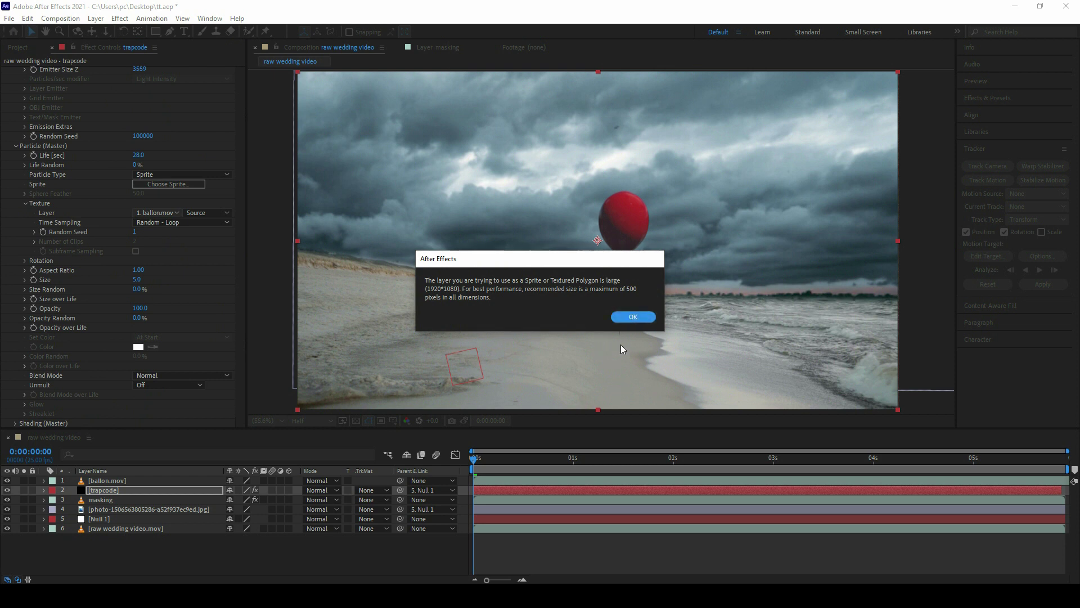
click(127, 482)
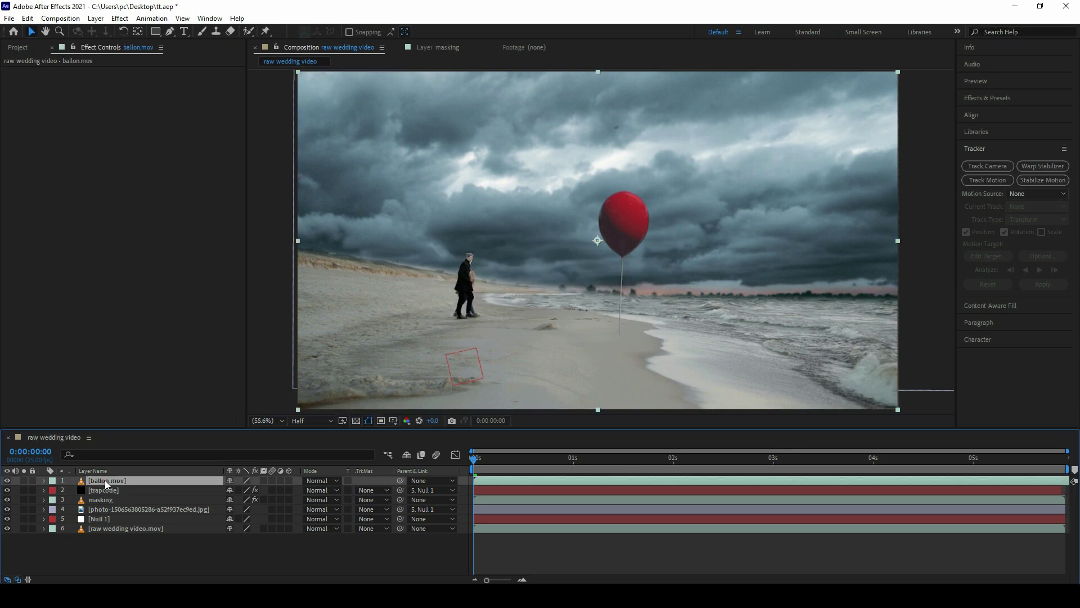
Step: Pre-compose ballon.mov with all attributes into ballon.mov Comp 1 and open that comp
right_click(104, 480)
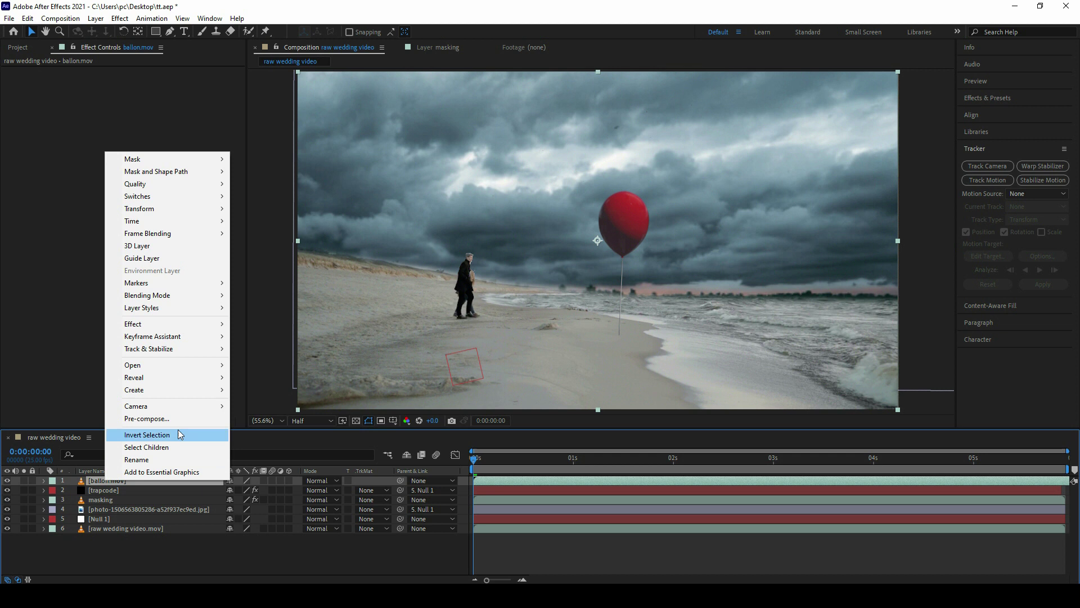
click(157, 418)
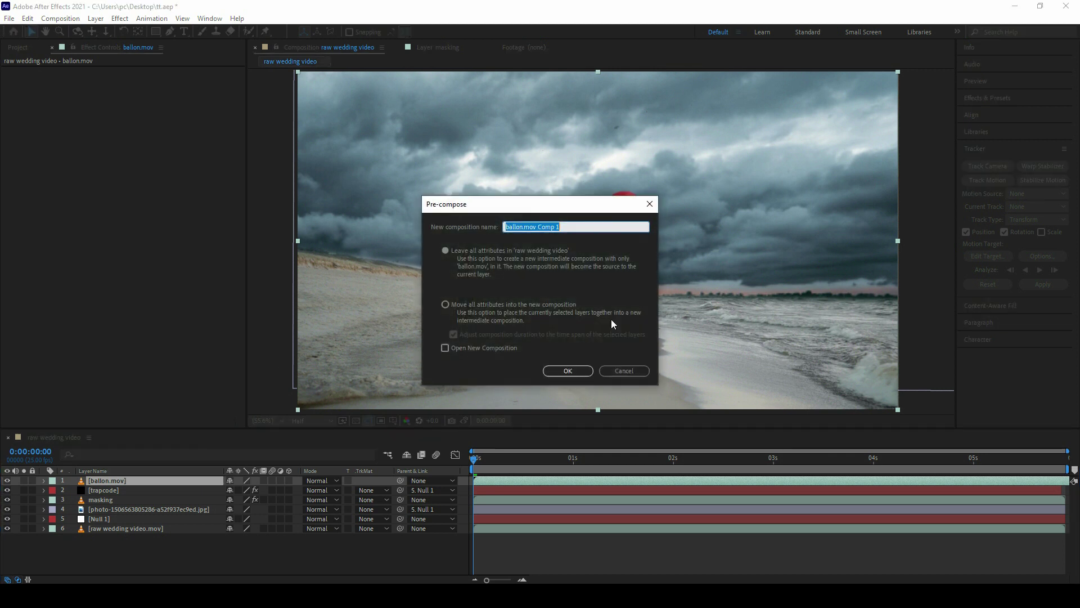
click(444, 305)
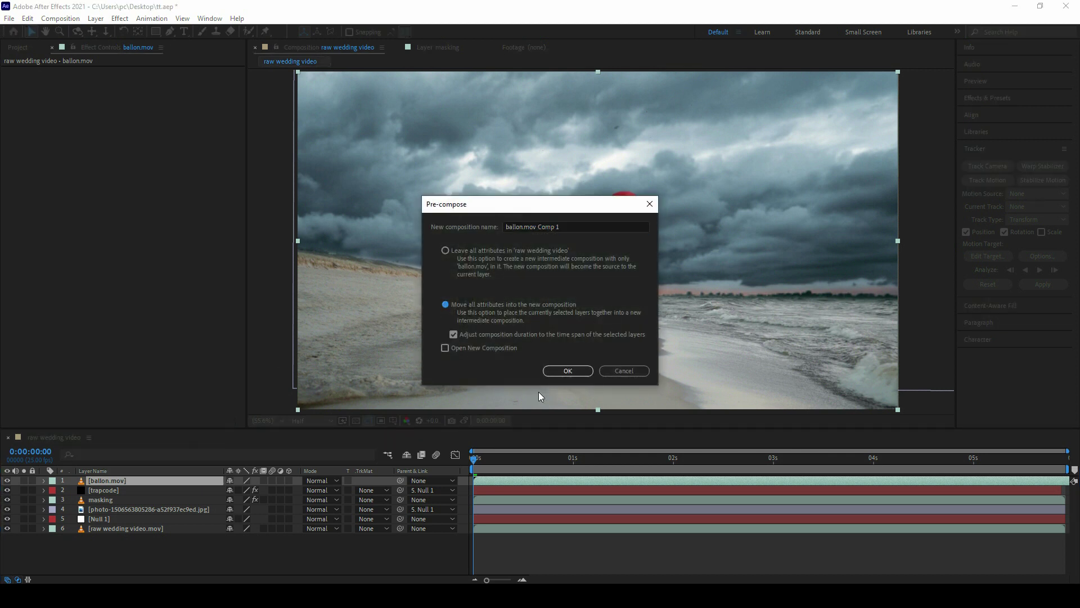
click(556, 371)
click(632, 316)
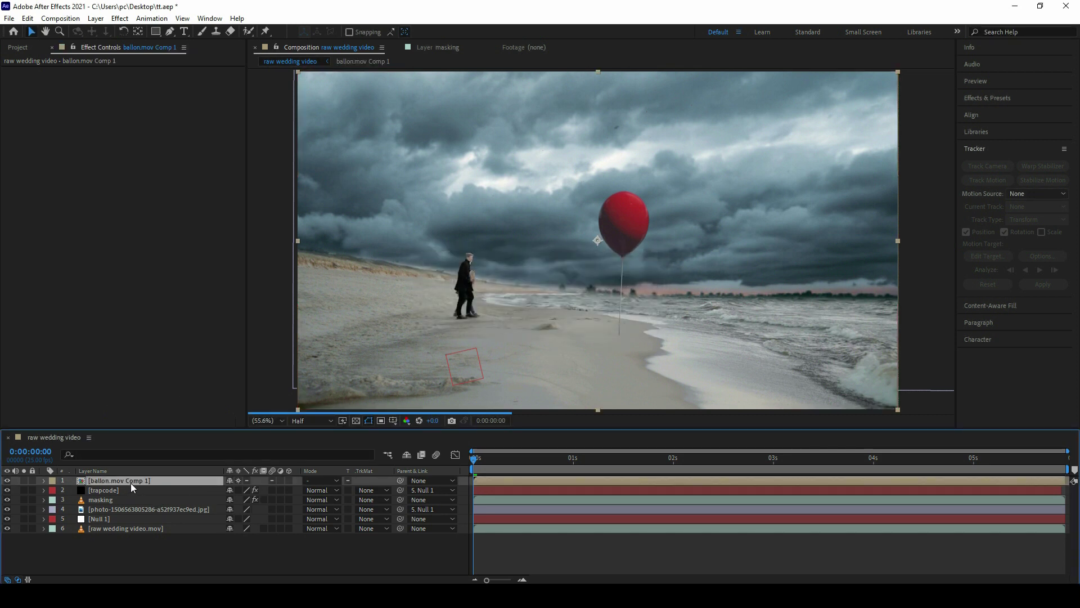
double_click(130, 482)
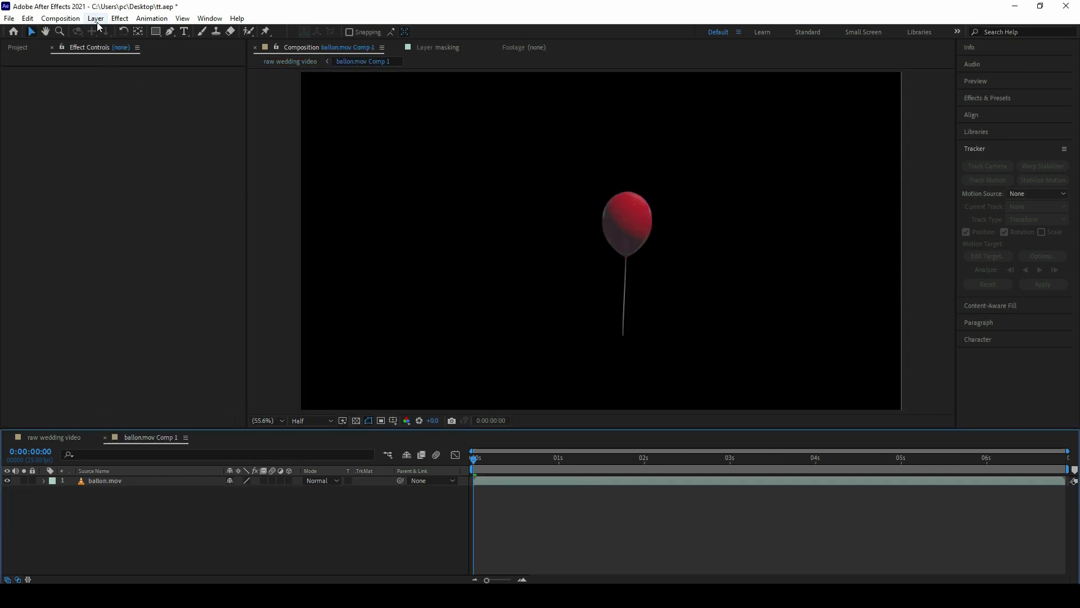
Step: Set the balloon composition's width and height to 500 × 500 pixels
click(60, 18)
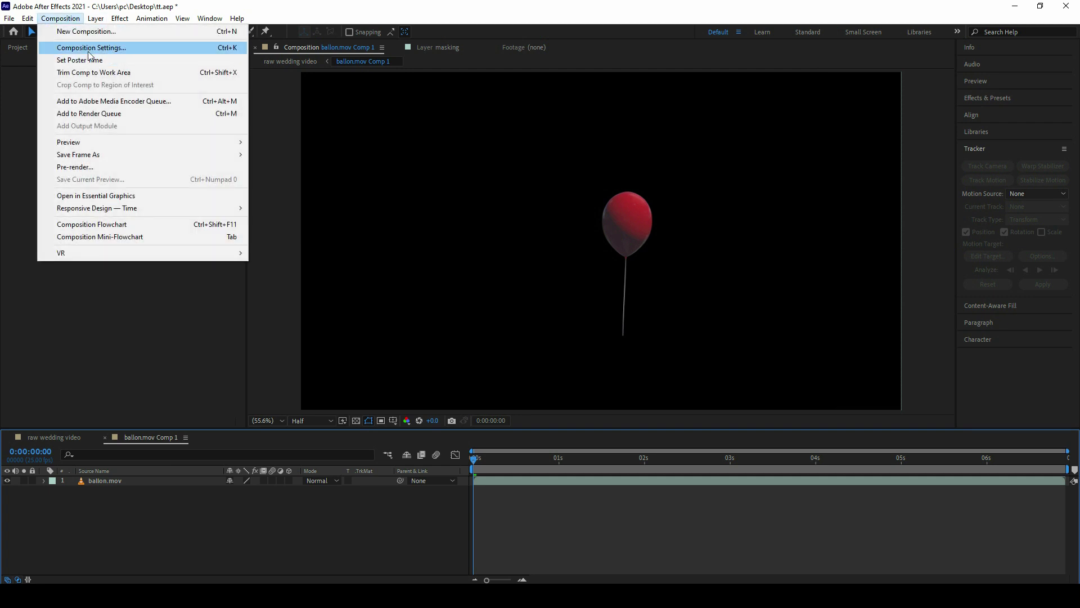
click(88, 50)
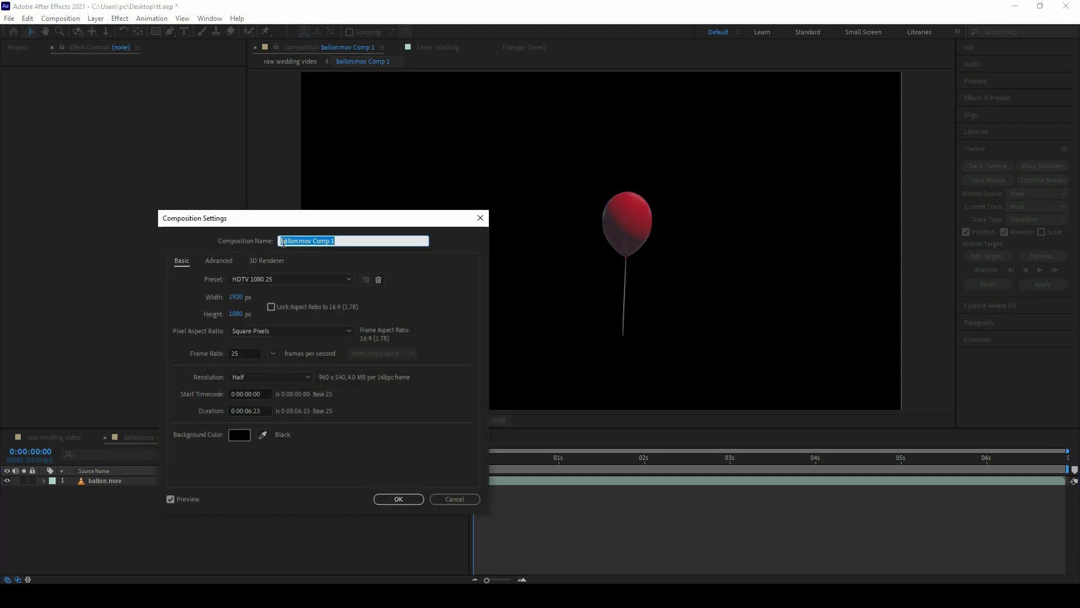
drag(267, 219, 822, 184)
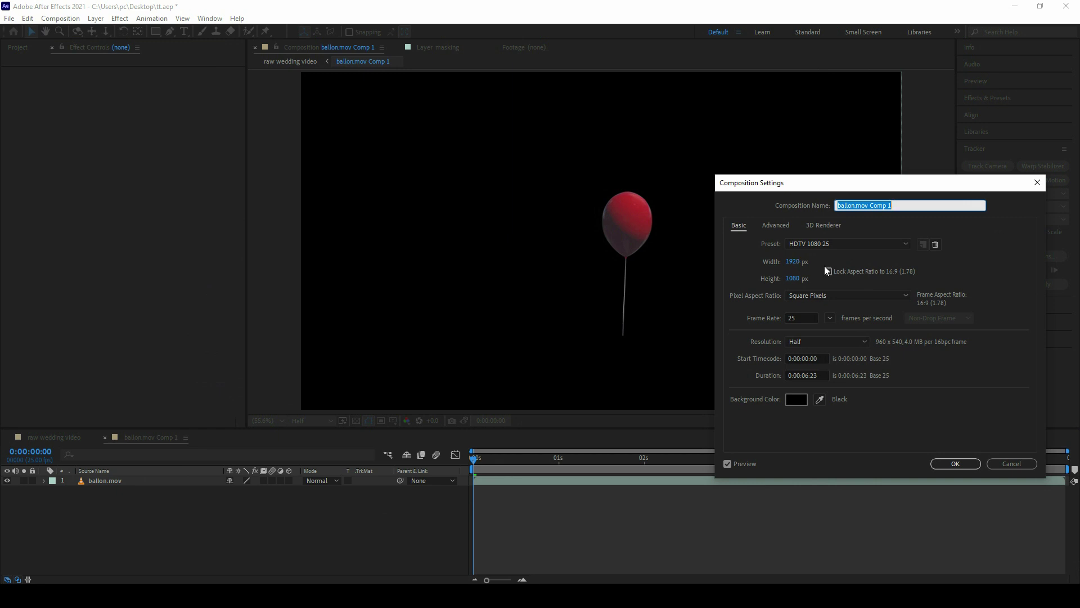
click(792, 261)
text(500)
key(Tab)
text(500)
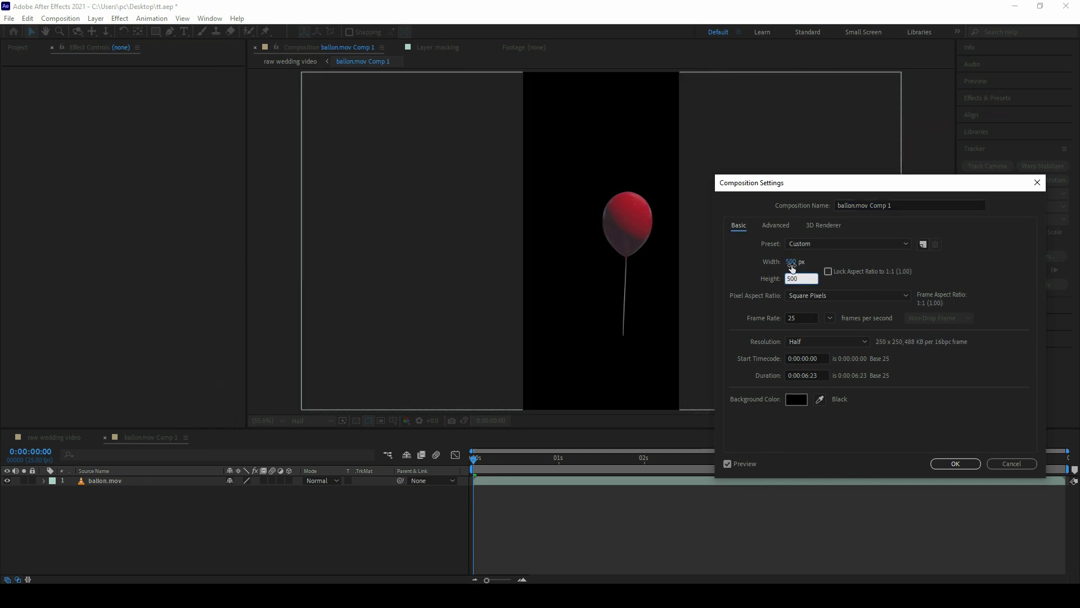
click(950, 464)
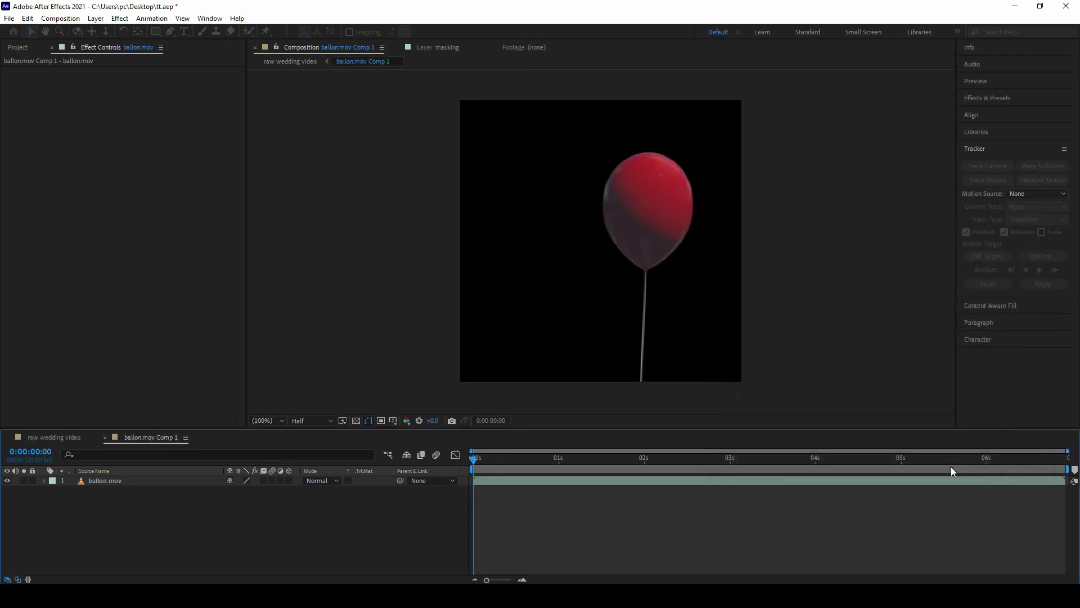
Step: Move the balloon up and left, preview at Full resolution, and switch back to raw wedding video
click(640, 200)
drag(641, 200, 632, 189)
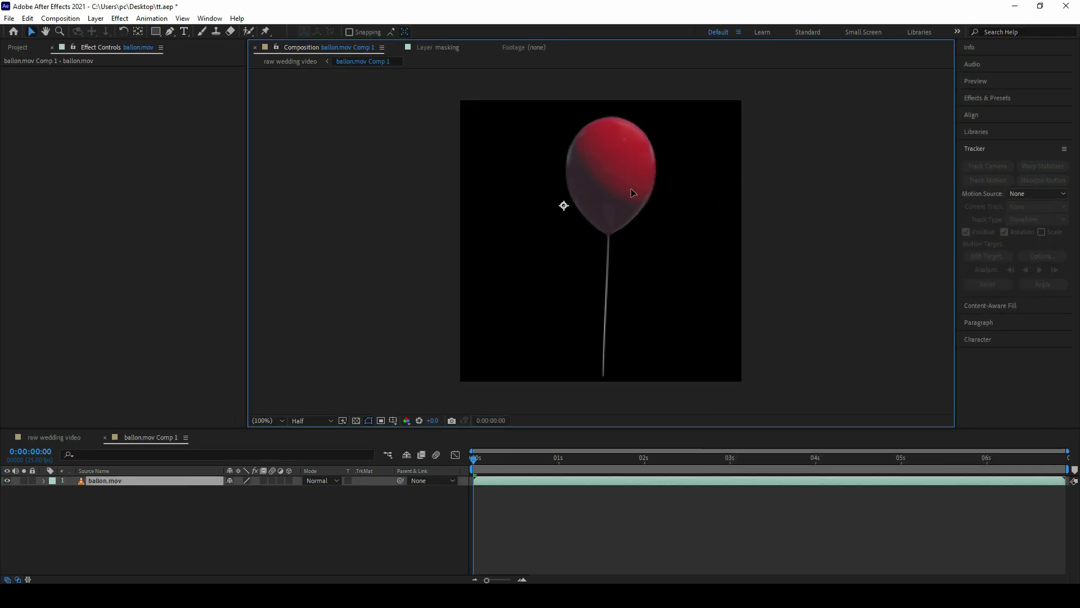
click(319, 420)
click(319, 446)
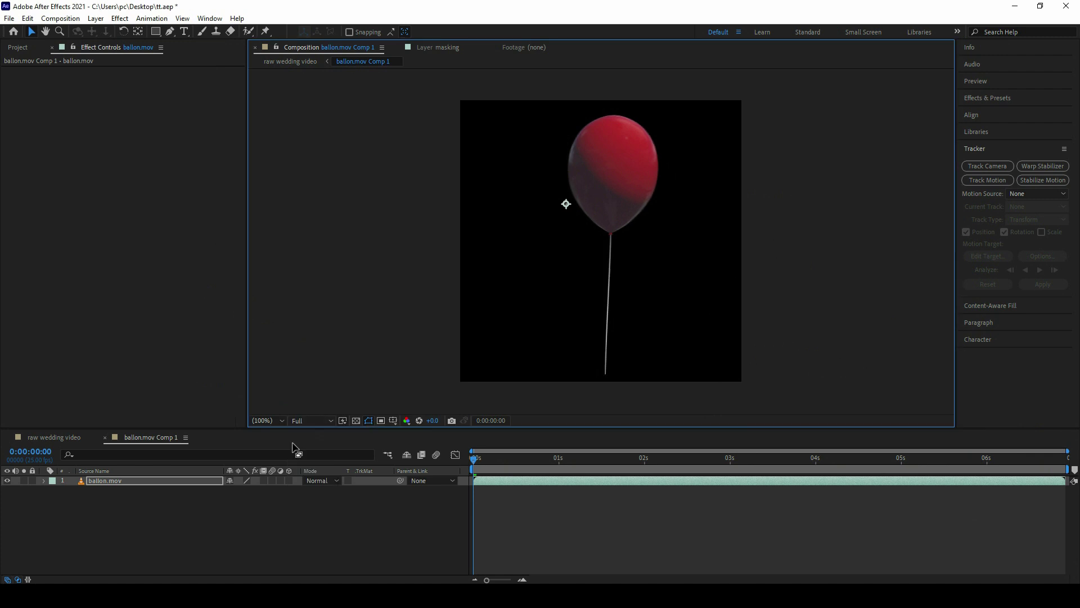
click(80, 437)
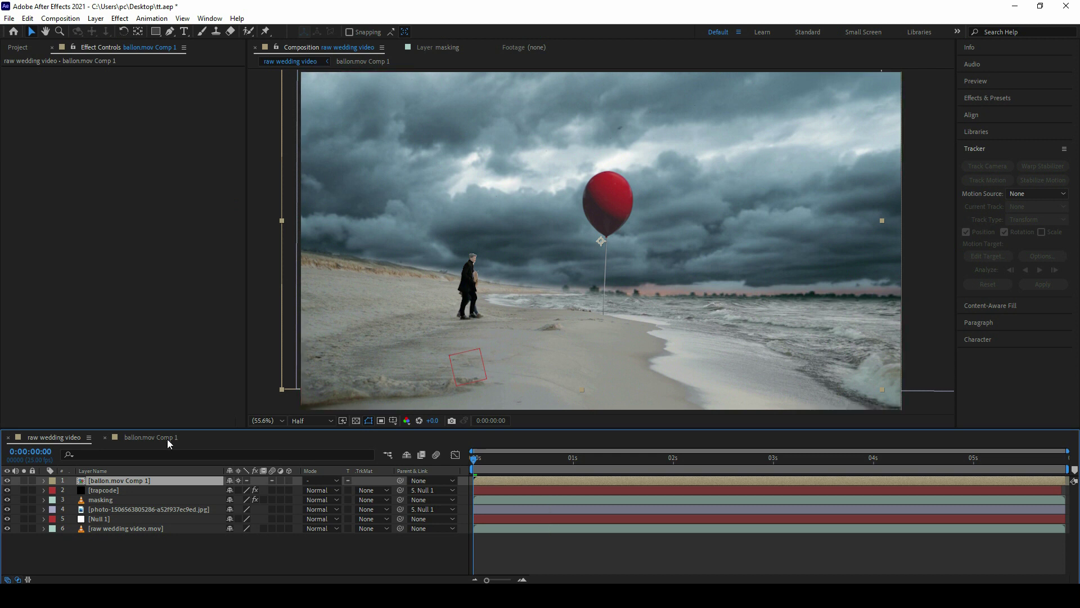
Step: Set the trapcode layer's particle Size to 400
click(107, 490)
drag(241, 193, 231, 292)
click(136, 293)
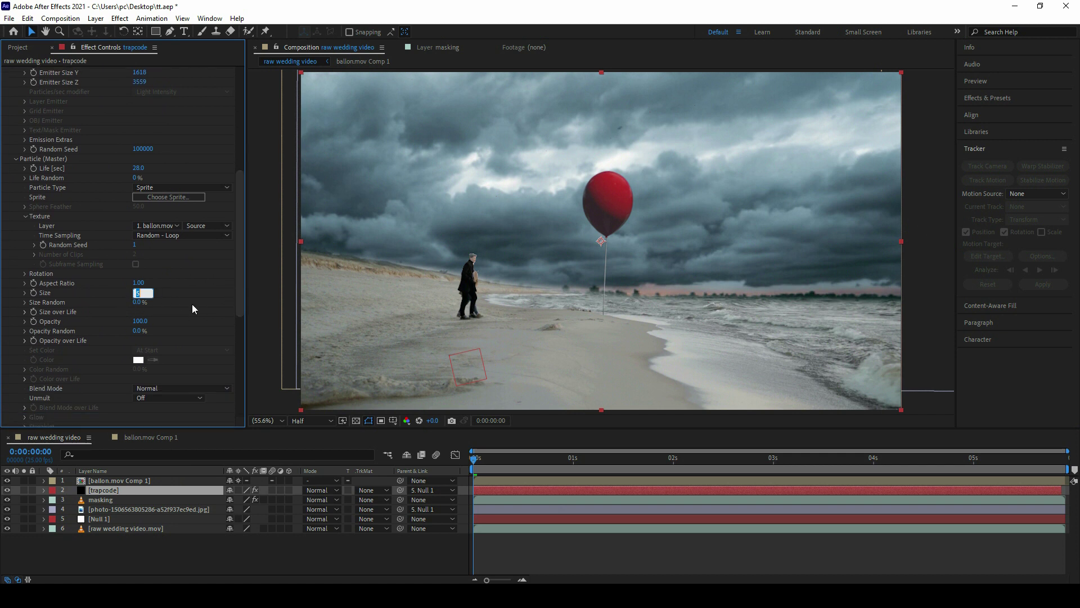
click(138, 292)
text(400)
key(Return)
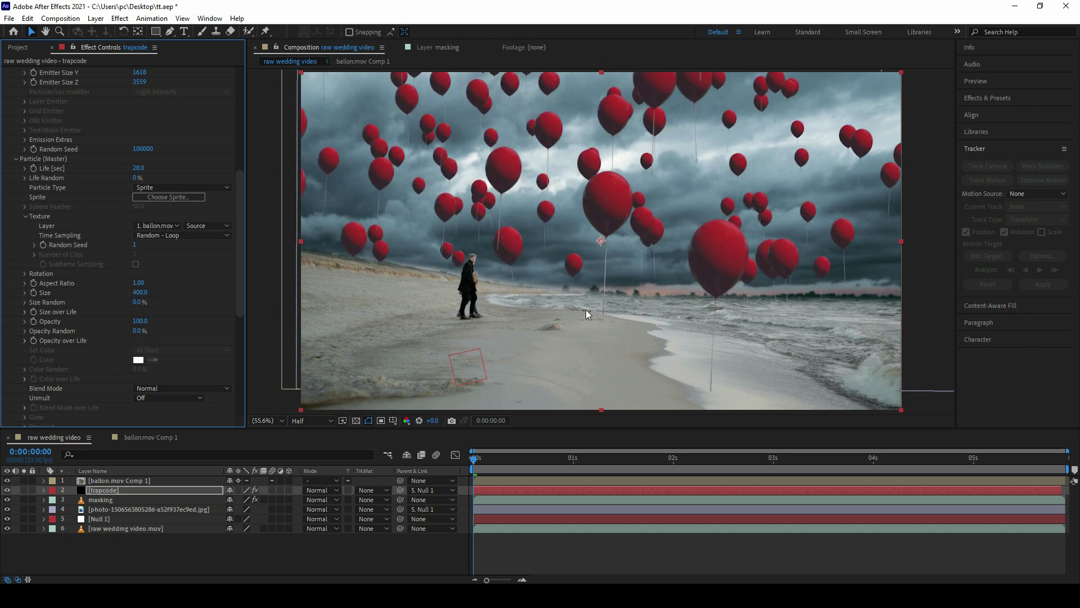
Step: Hide the ballon.mov Comp 1 layer and reselect trapcode to check its settings
click(82, 481)
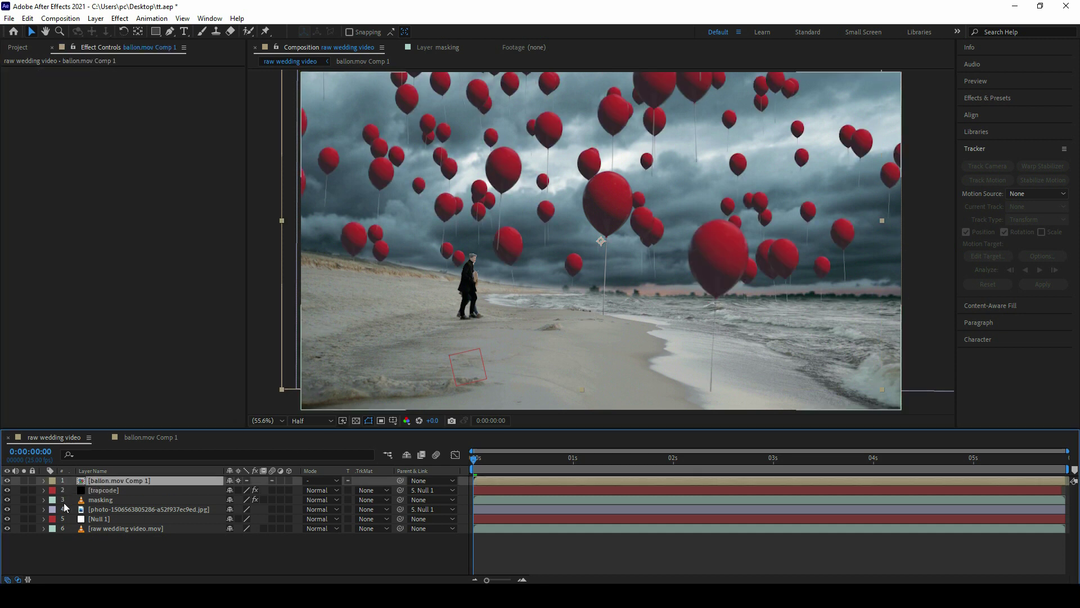
click(7, 480)
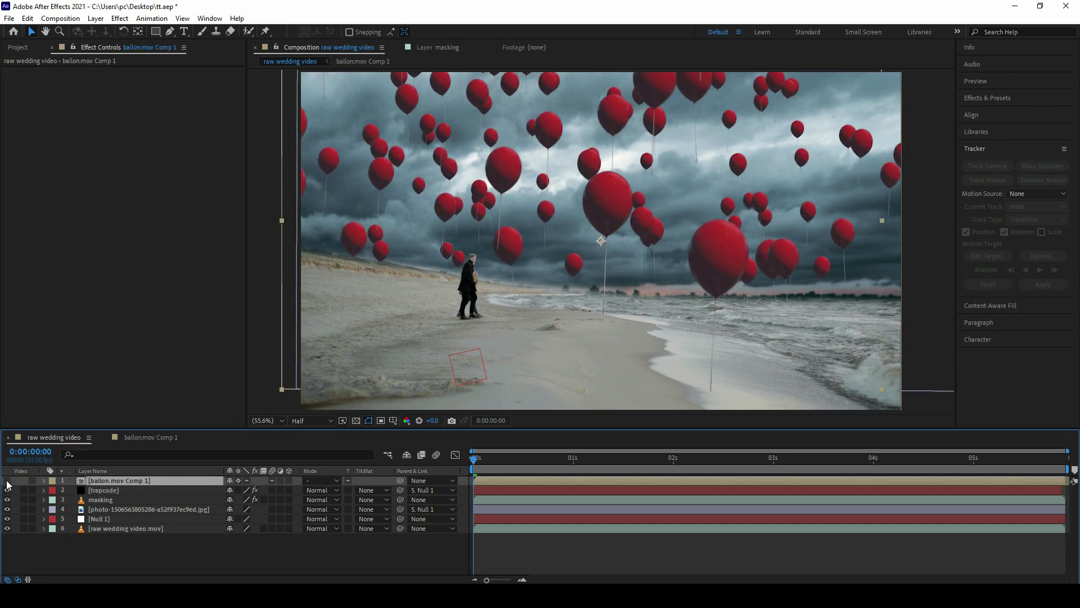
click(92, 491)
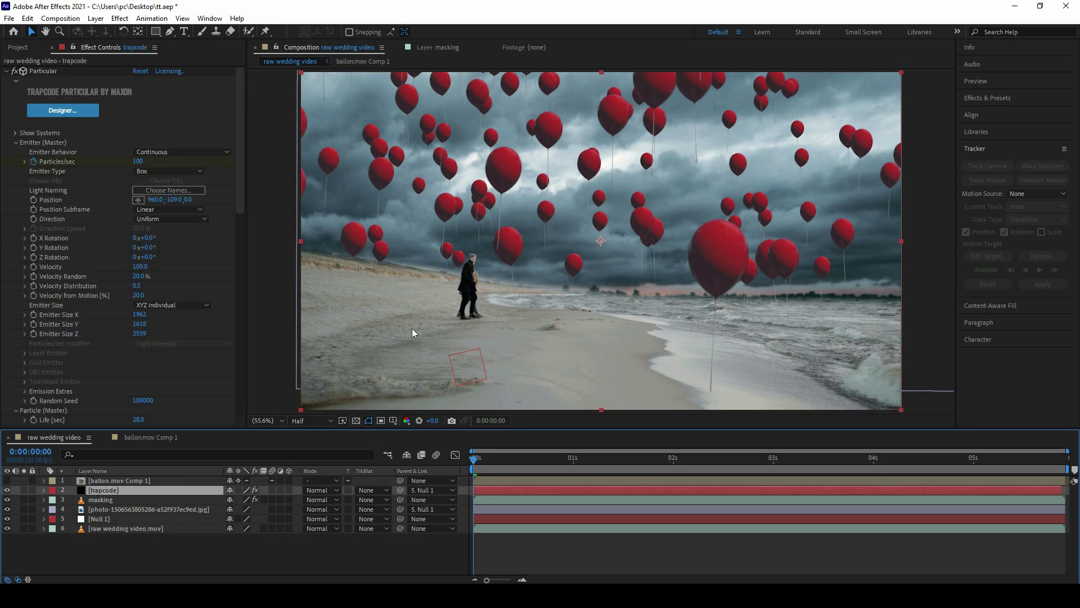
key(ctrl+shift+h)
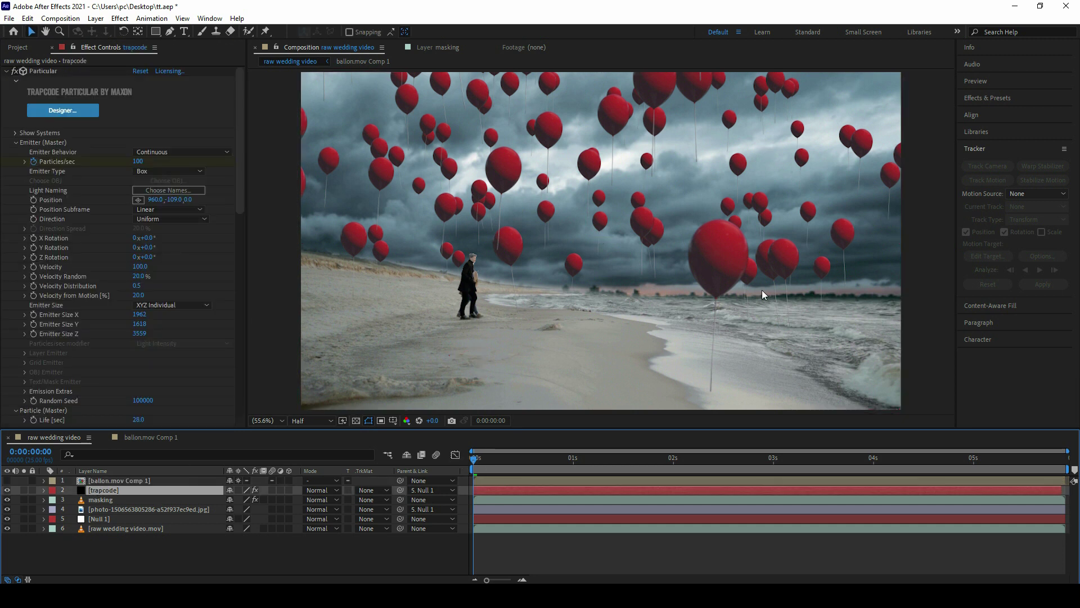
key(ctrl+shift+h)
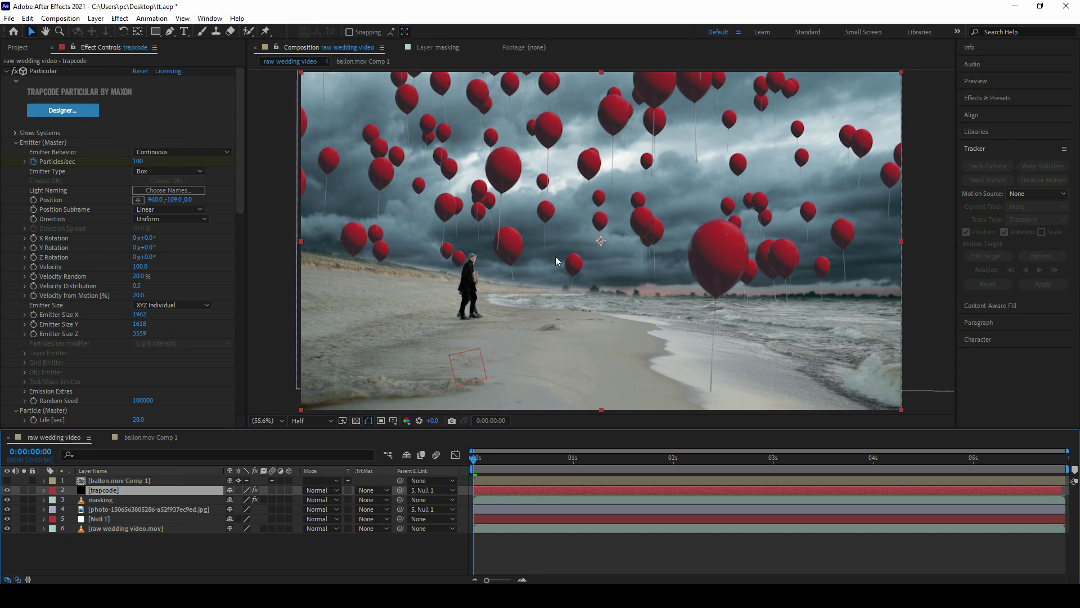
drag(242, 170, 243, 389)
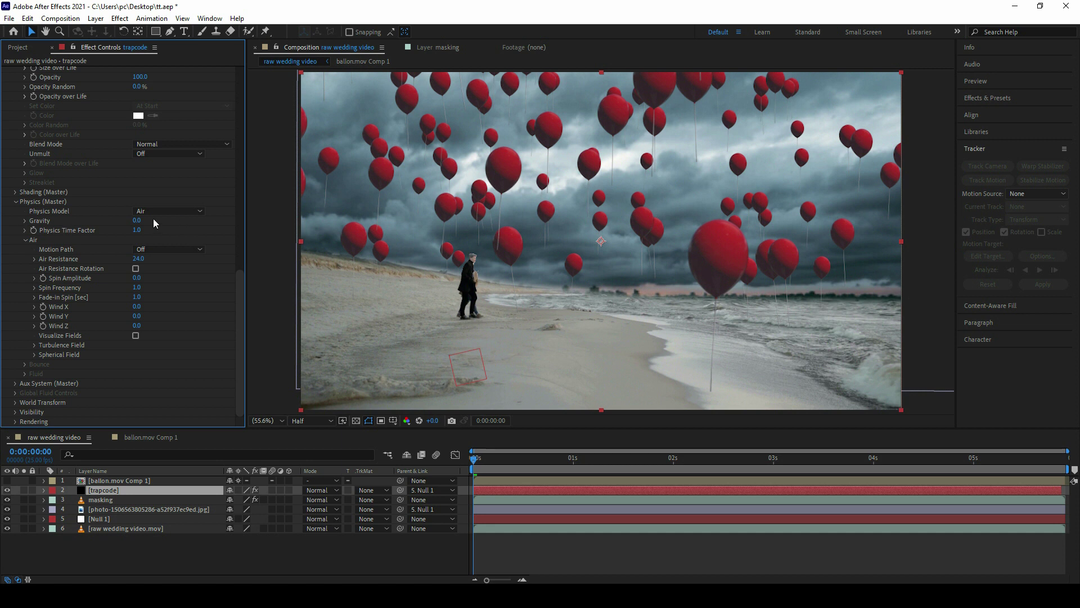
Step: Set the particle Gravity to -1300
click(137, 220)
text(-1300)
key(Return)
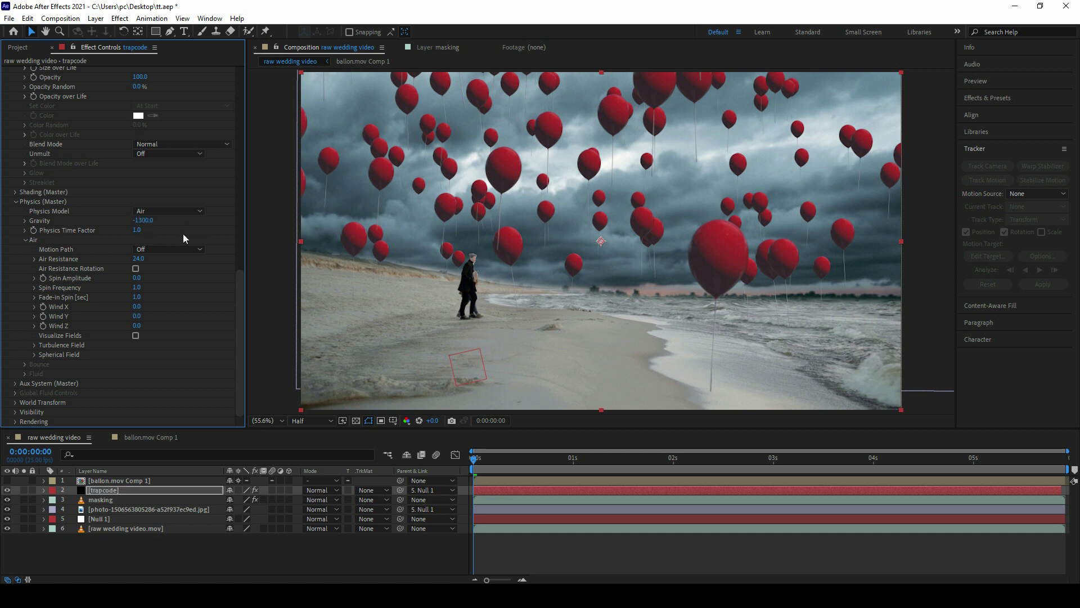
click(431, 468)
Step: Preview the rising balloons, stopping at frame 20, and pan the view right
key(space)
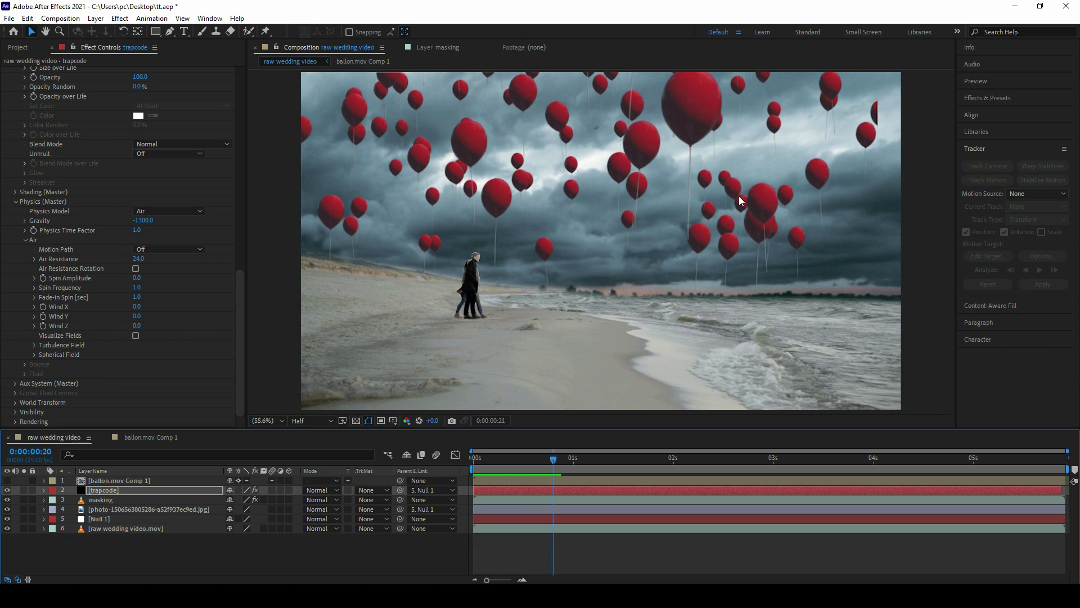
key(space)
mouse_move(890, 271)
mouse_down()
mouse_move(711, 89)
mouse_move(717, 101)
mouse_up()
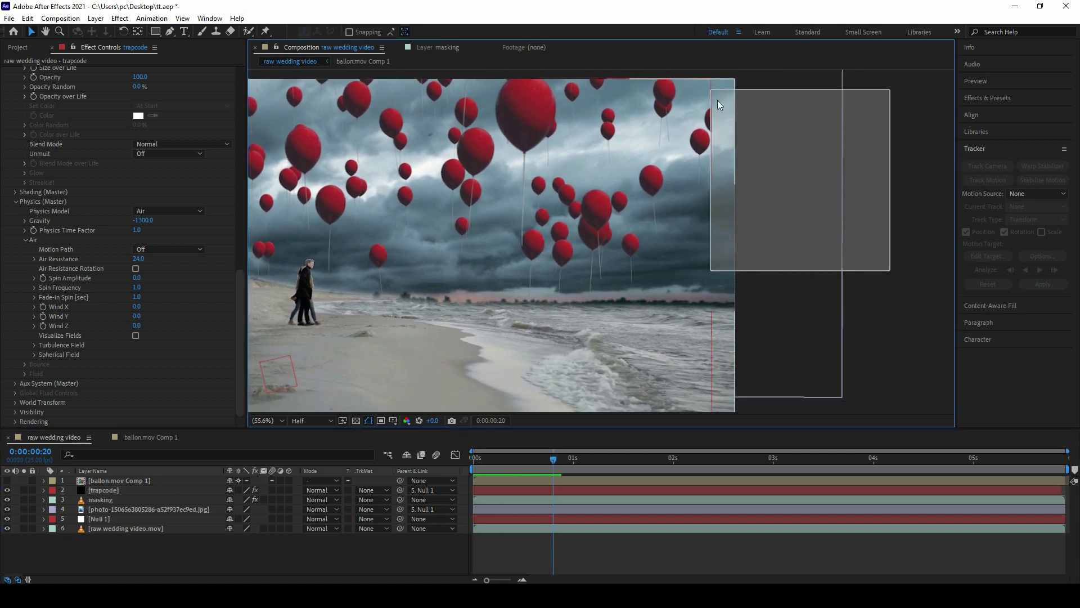
key(h)
drag(560, 176, 695, 176)
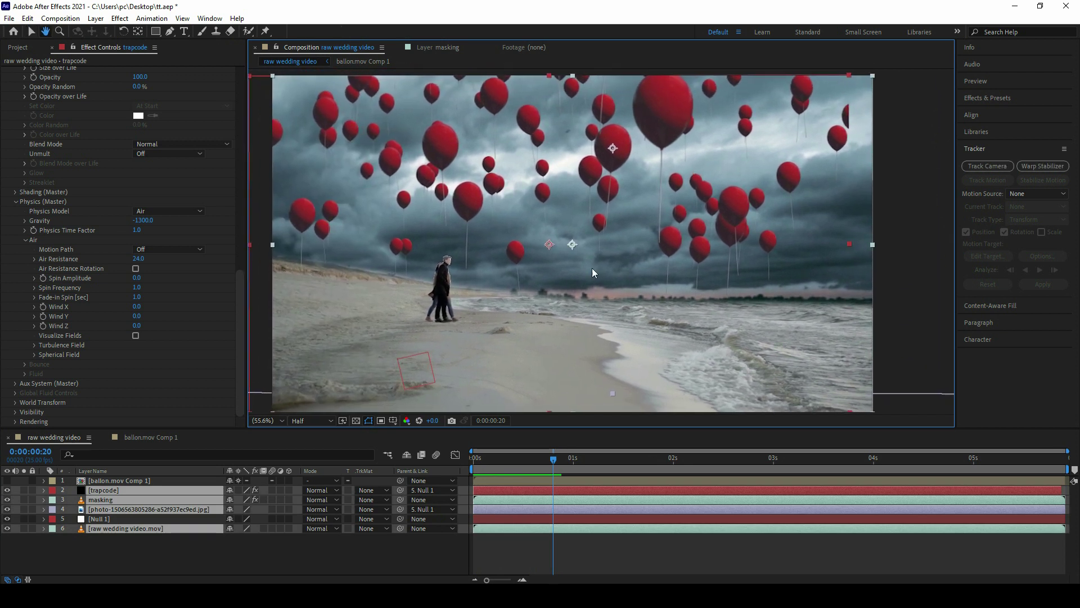
click(104, 490)
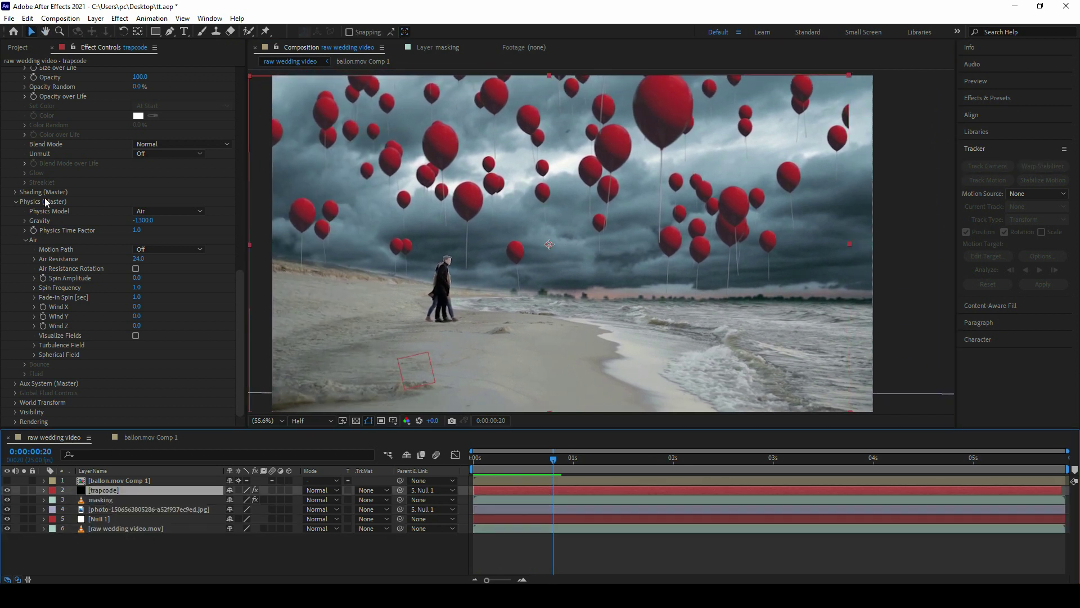
Step: Widen the trapcode solid to 2494 × 1080 px and preview the balloons from the first frame
click(96, 19)
click(129, 43)
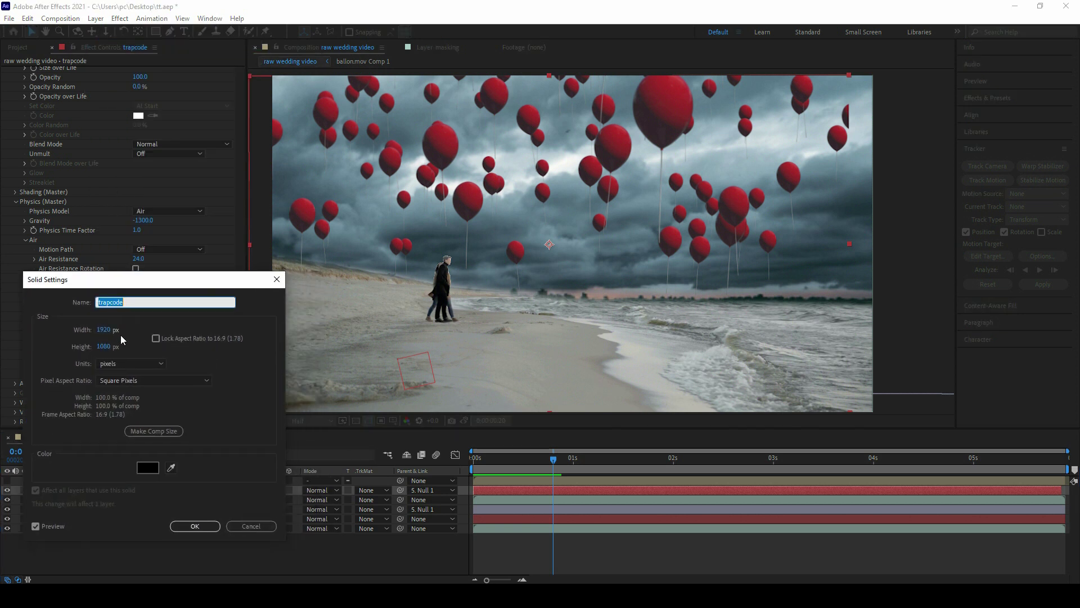
click(122, 332)
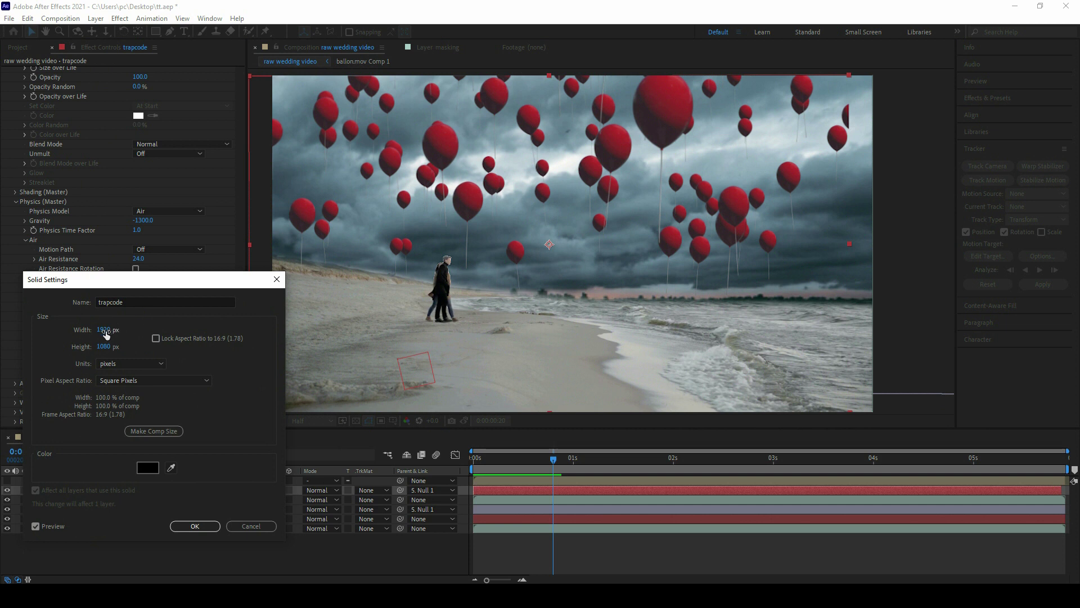
drag(104, 330, 257, 303)
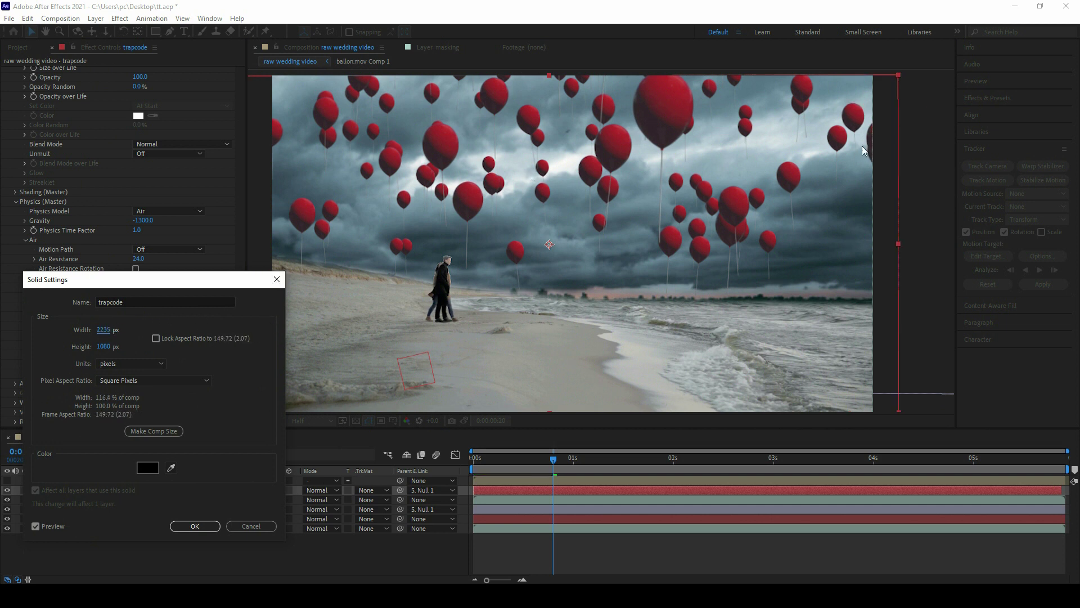
drag(107, 331, 194, 552)
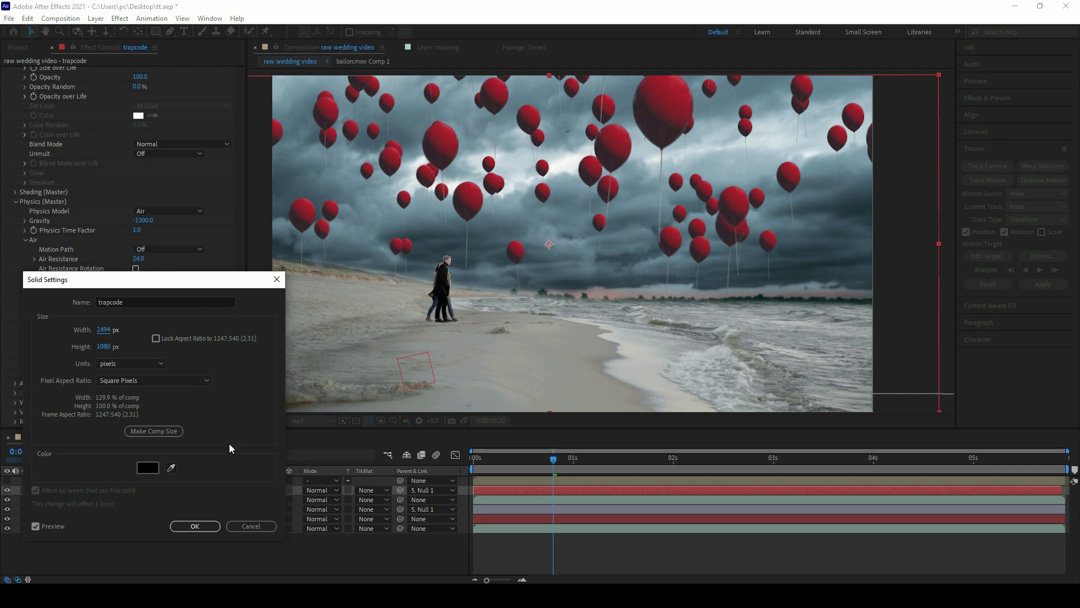
click(195, 525)
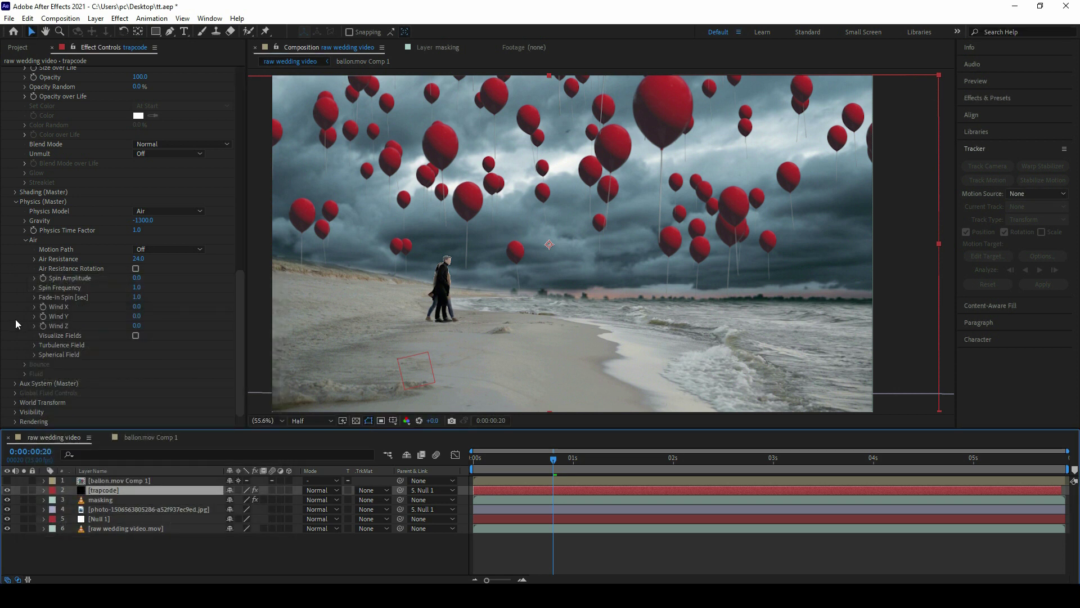
key(Home)
key(space)
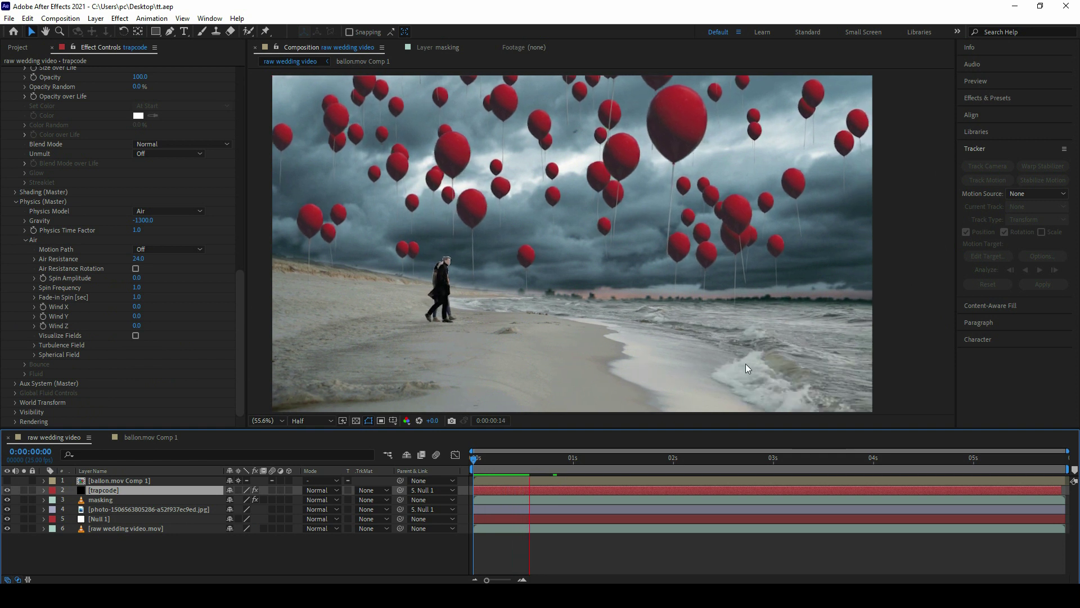
Step: Apply the Tint effect to the raw wedding video.mov layer
click(509, 456)
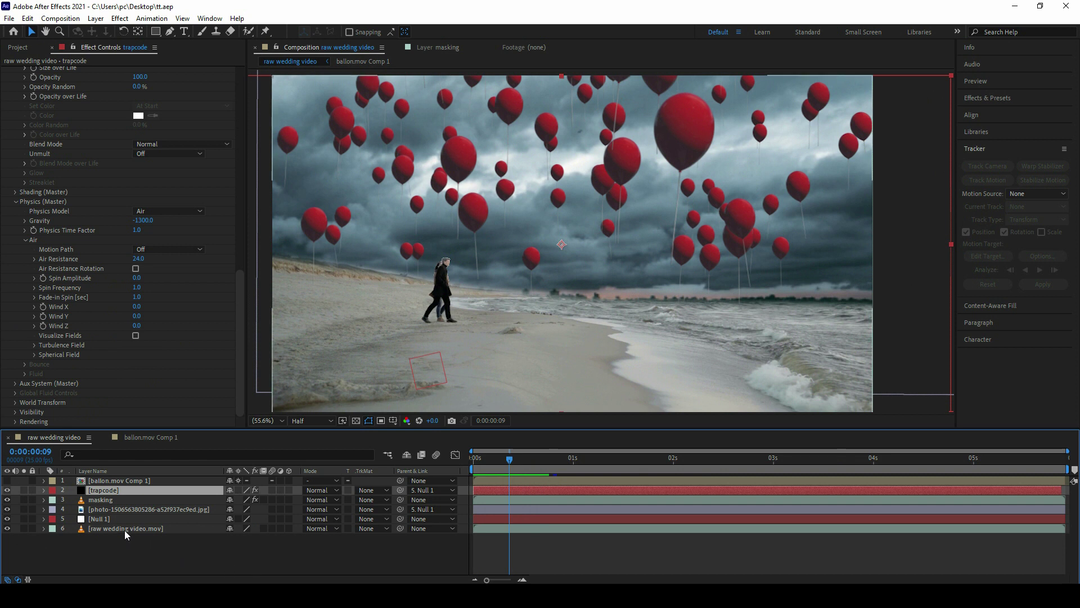
click(124, 530)
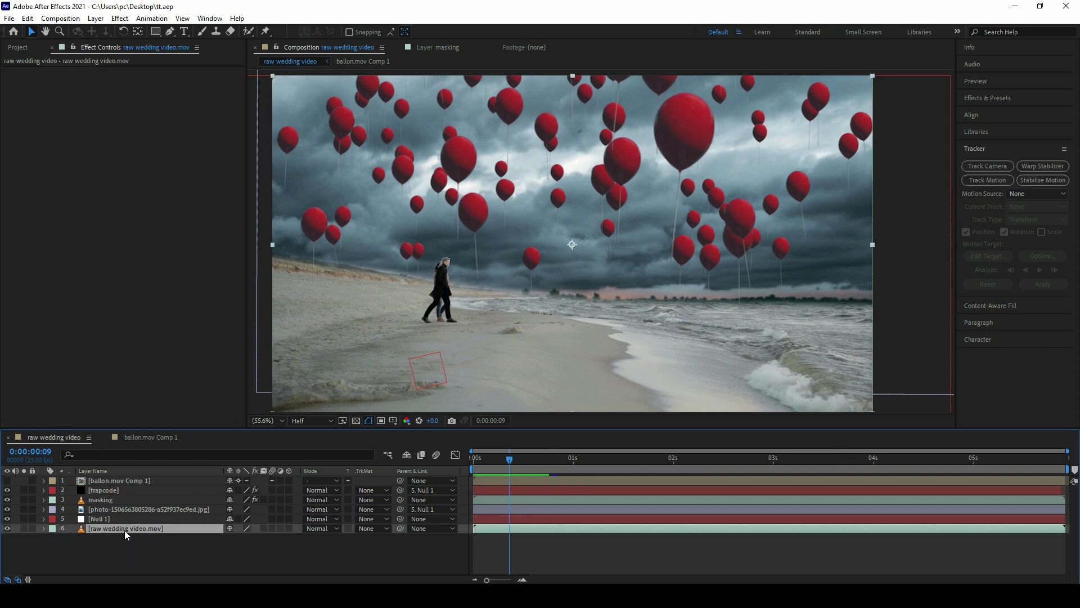
click(1008, 100)
click(998, 109)
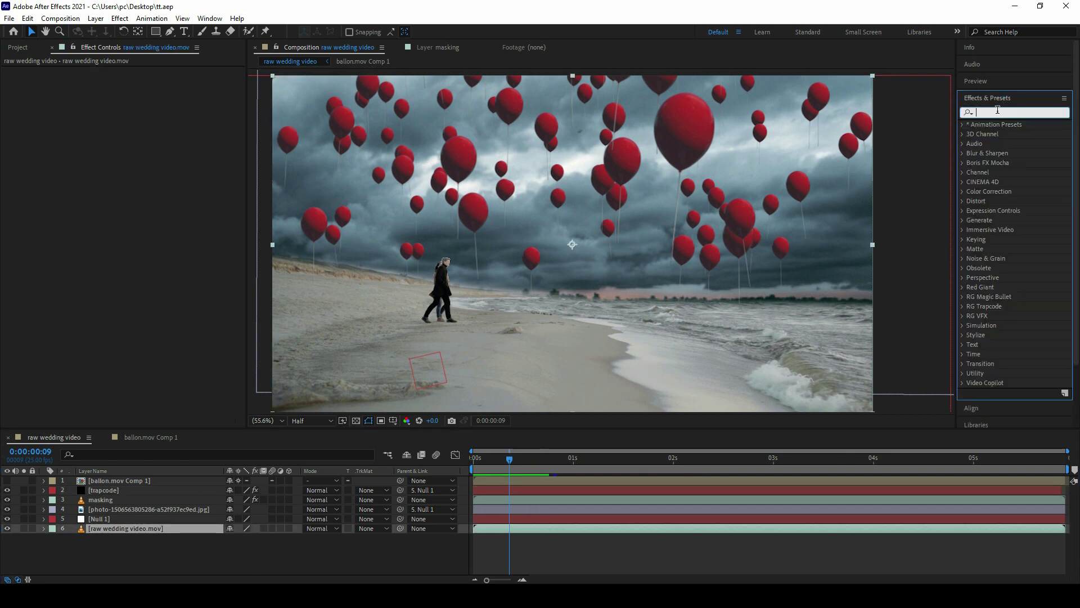
text(c)
key(BackSpace)
text(tint)
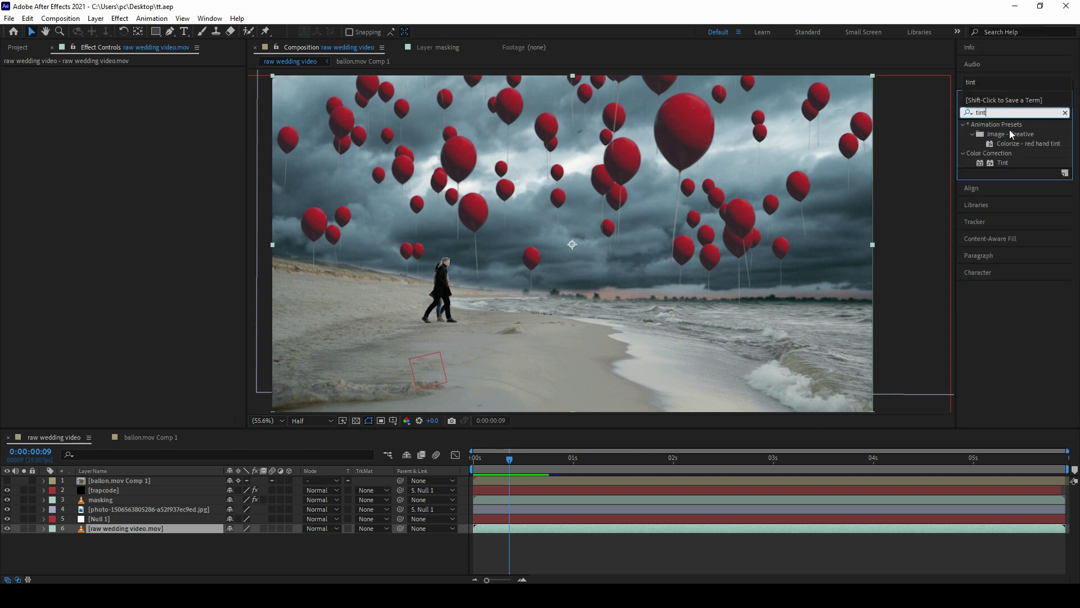
drag(1010, 163, 149, 528)
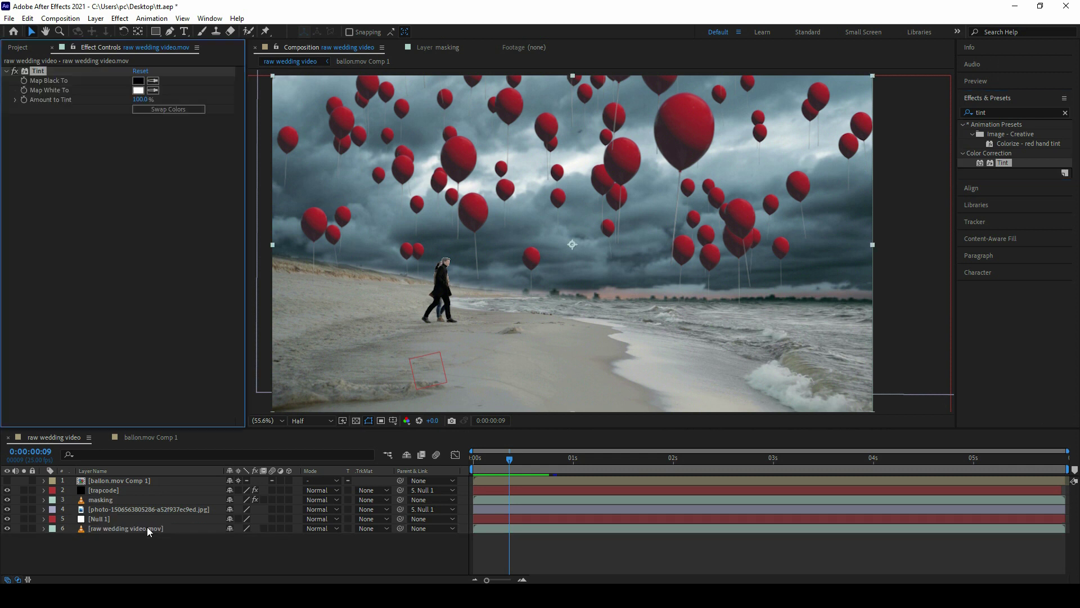
Step: Set Tint's Map White To colour to blue-grey 688294
click(143, 92)
drag(418, 515, 418, 446)
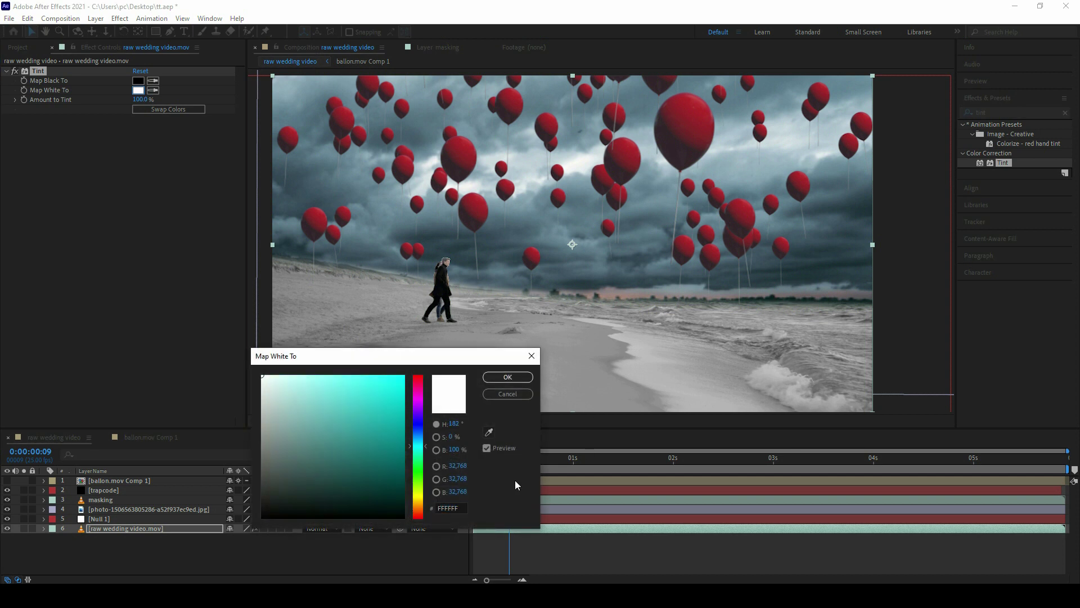
click(464, 502)
text(688294)
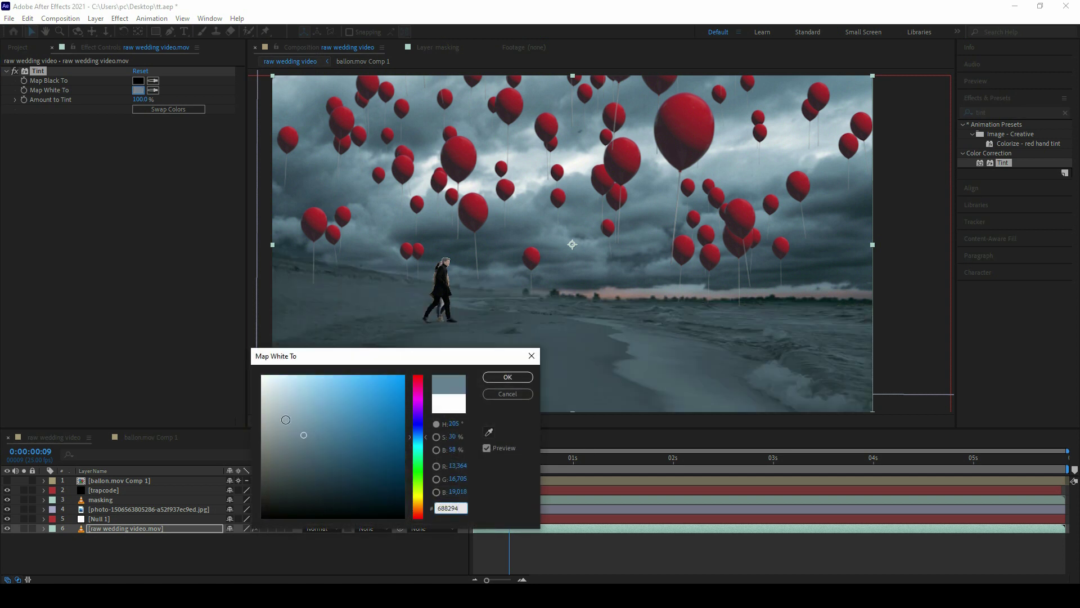
click(508, 377)
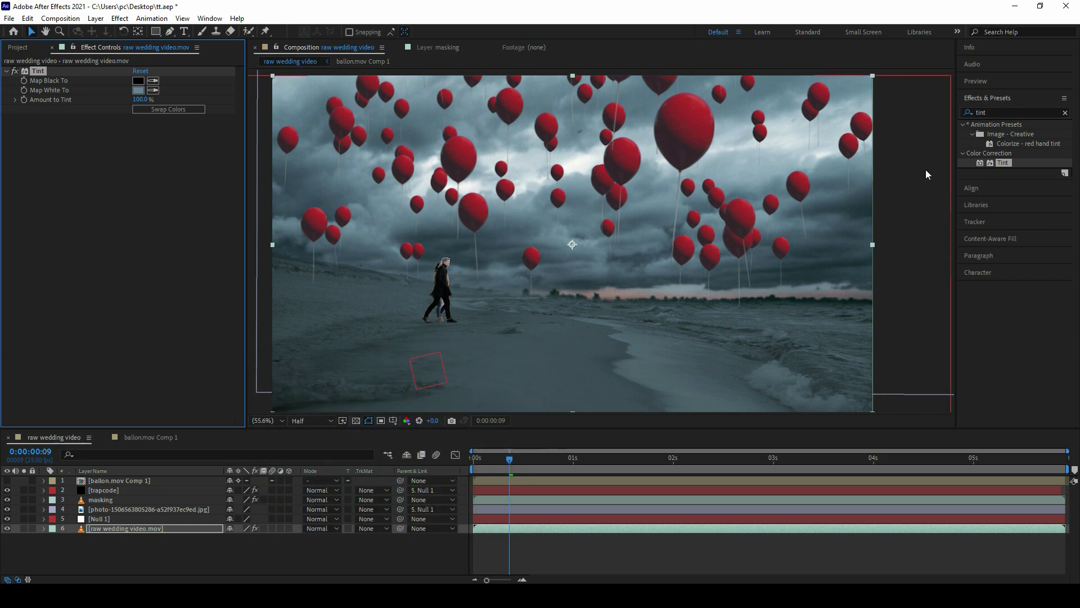
click(1007, 113)
Step: Add Curves to raw wedding video.mov, pulling the top point and midtones down to darken
text(c)
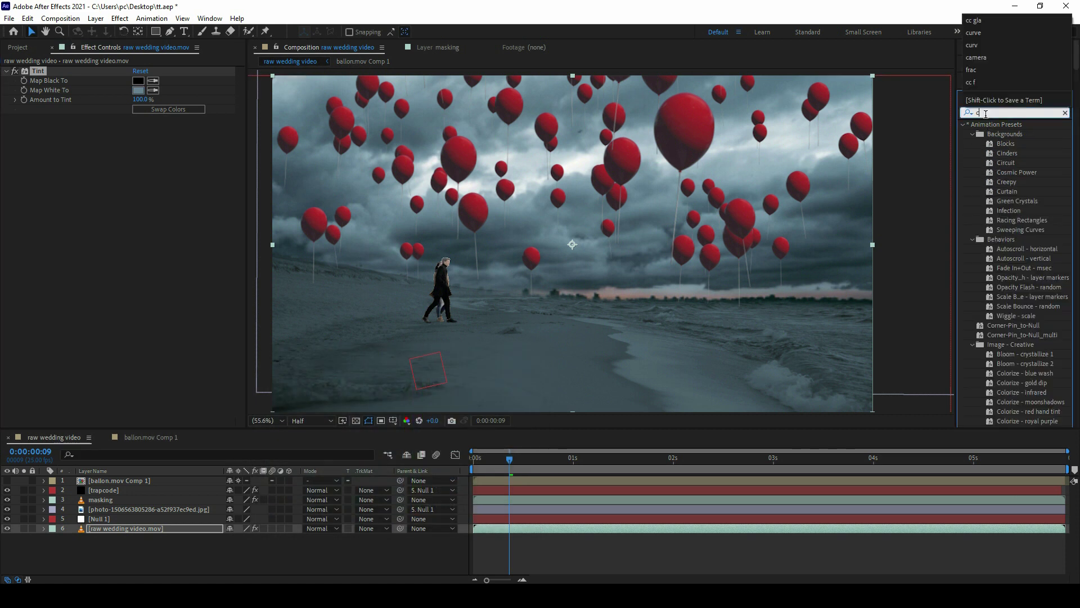
text(urv)
mouse_move(1004, 163)
mouse_down()
mouse_move(236, 532)
mouse_move(186, 533)
mouse_up()
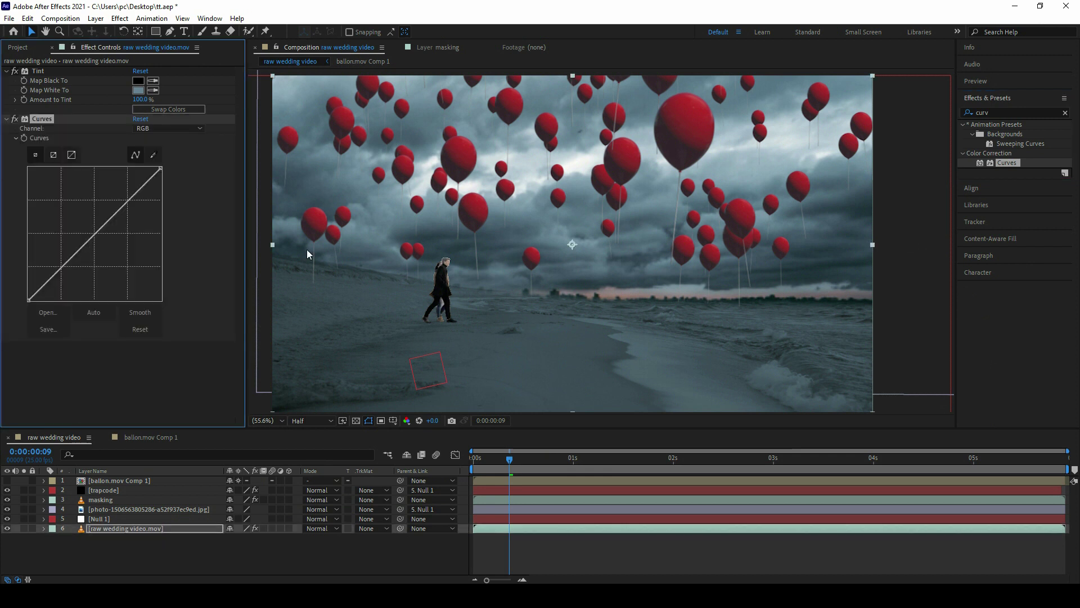
drag(160, 167, 145, 168)
drag(95, 223, 102, 231)
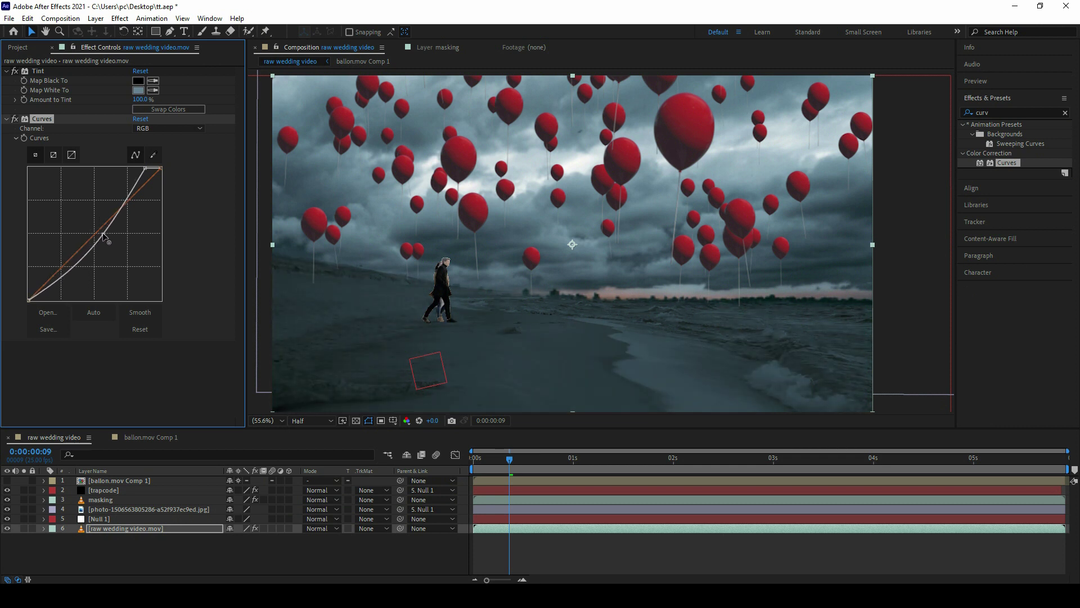
click(35, 72)
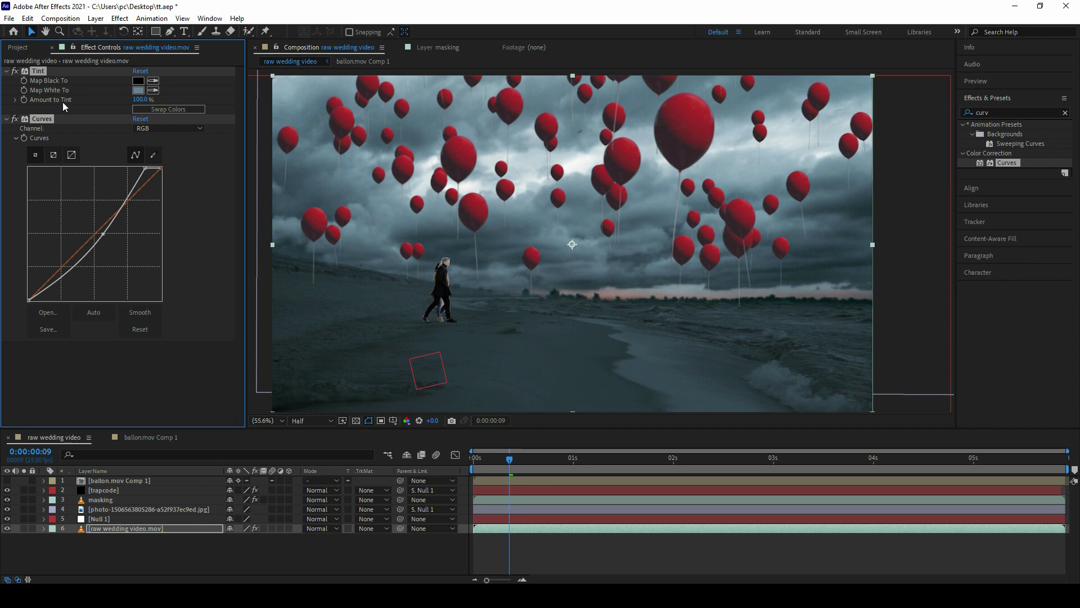
Step: Paste Tint and Curves onto the masking layer, then add Adjustment Layer 1 above all layers
click(96, 500)
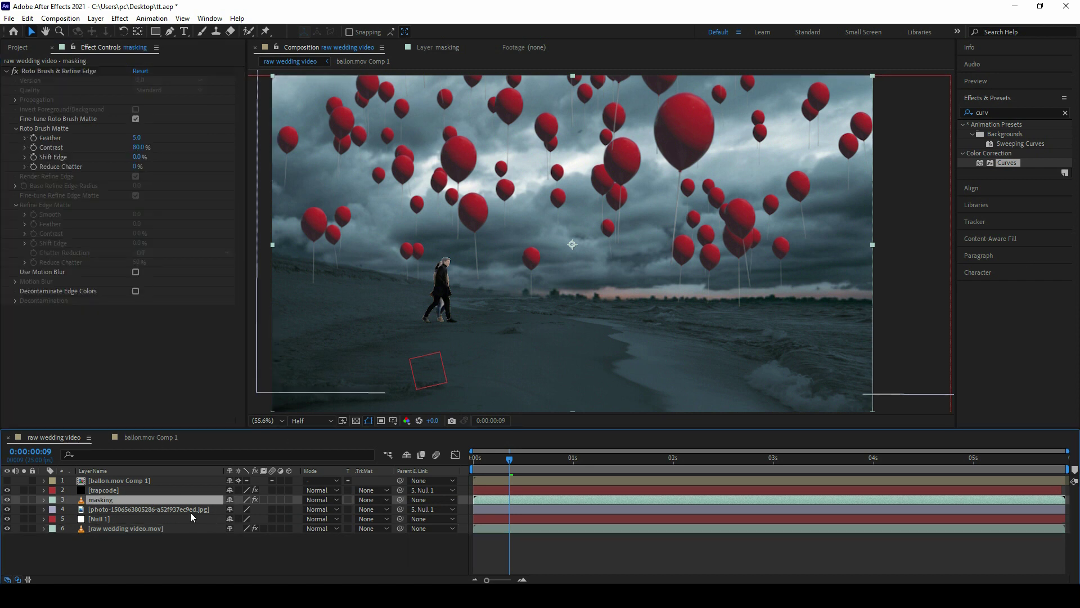
key(ctrl+v)
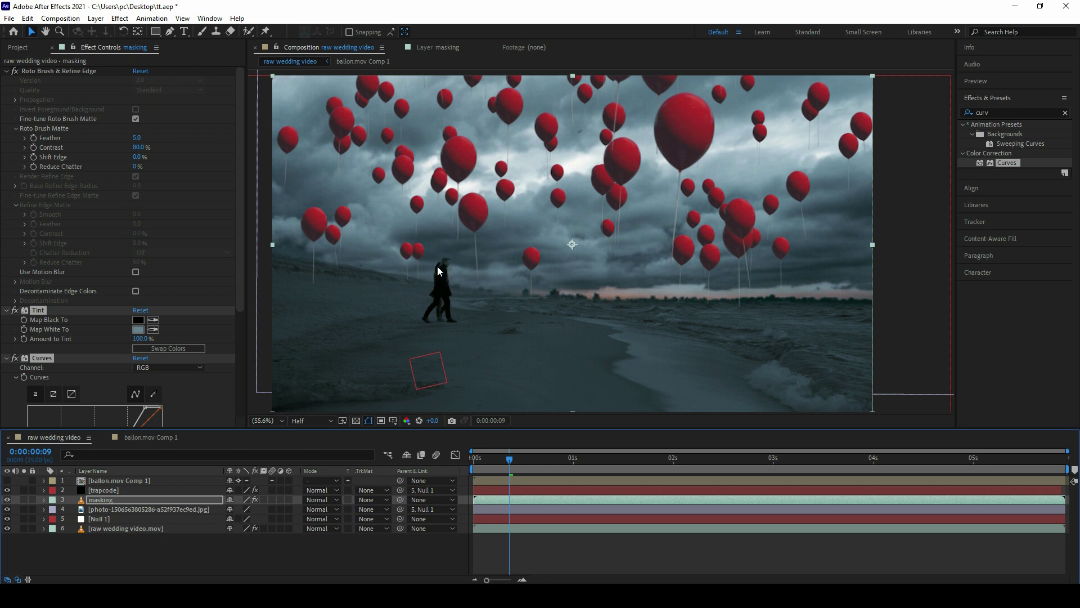
right_click(287, 542)
mouse_move(335, 418)
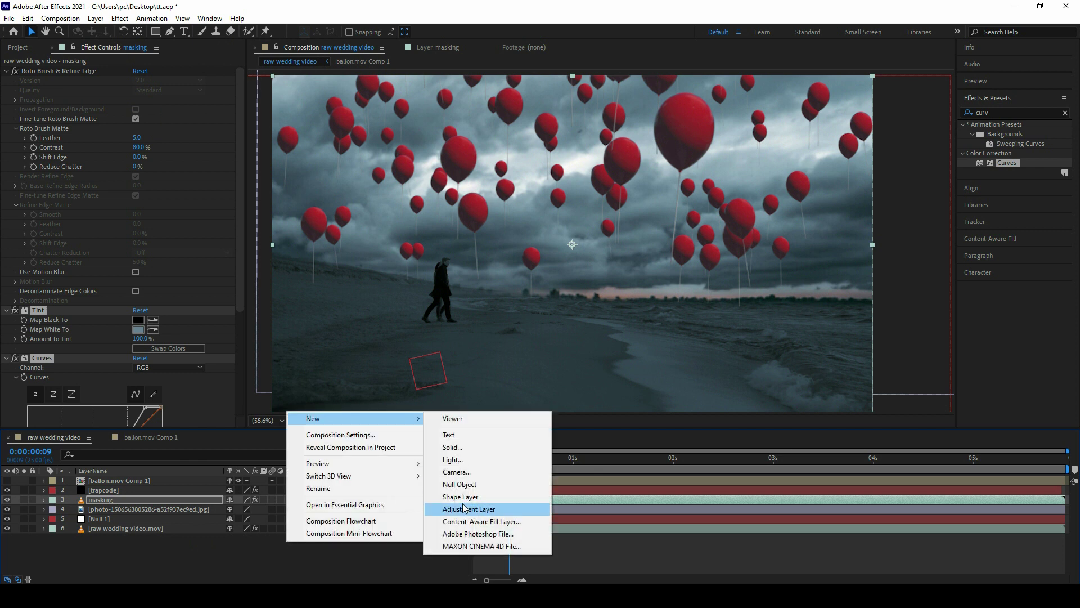
click(469, 509)
drag(110, 499, 104, 479)
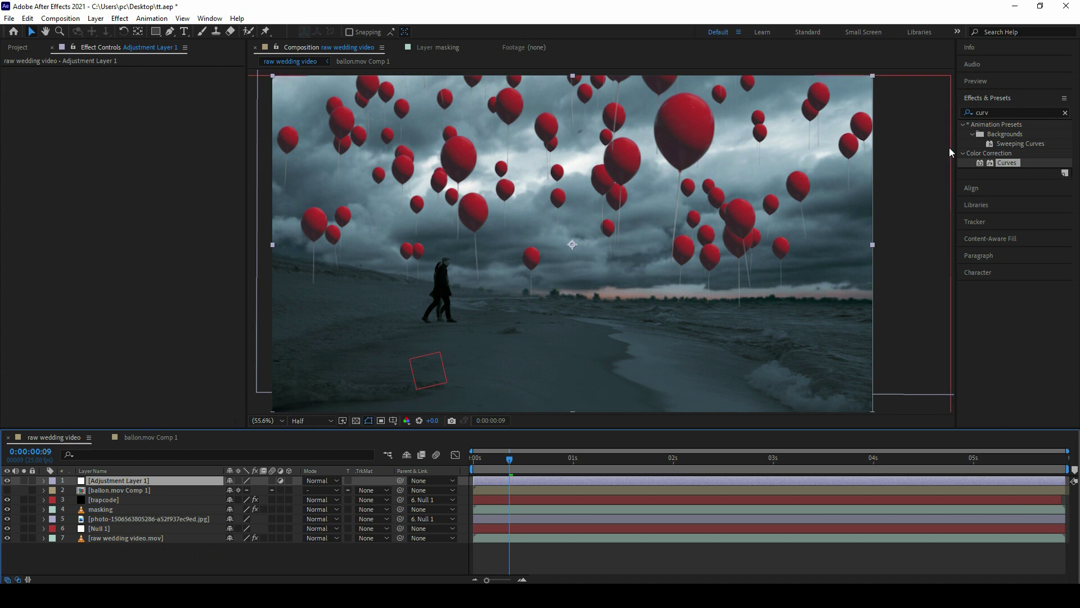
Step: Apply Glow to Adjustment Layer 1 with threshold 81.6%, radius 279 and intensity 1.6
click(992, 111)
text(glow)
drag(1004, 229, 138, 482)
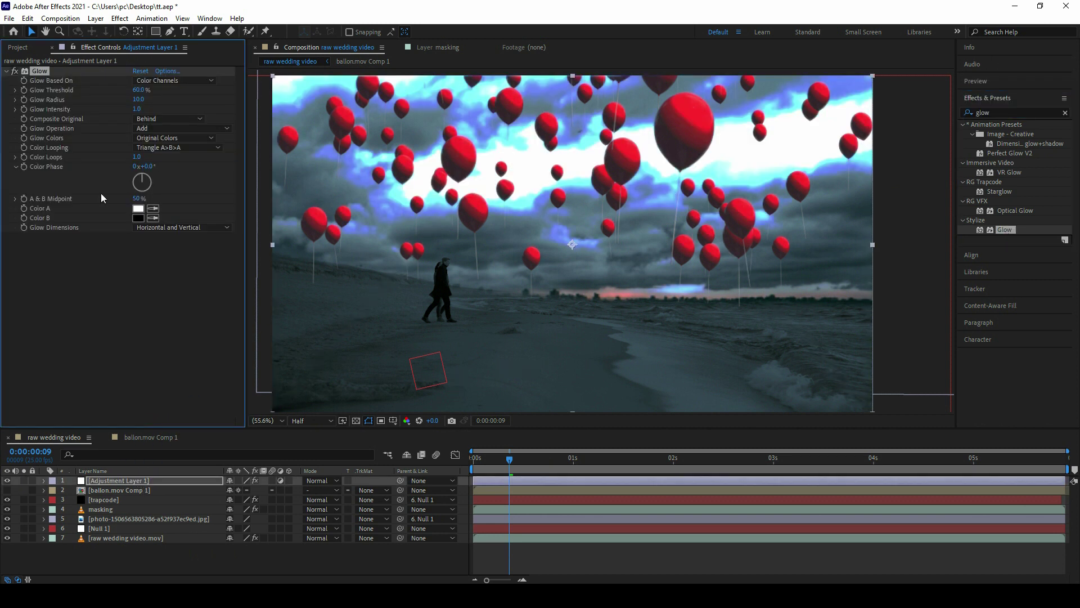
mouse_move(138, 90)
mouse_down()
mouse_move(195, 74)
mouse_move(179, 93)
mouse_up()
click(141, 110)
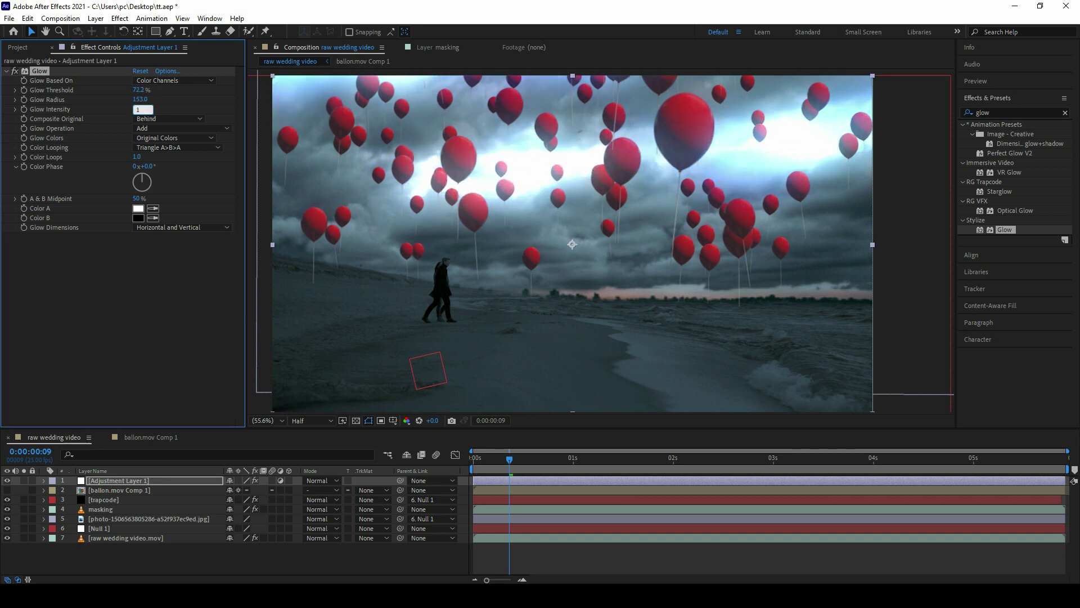
text(.6)
key(Return)
mouse_move(140, 99)
mouse_down()
mouse_move(152, 106)
mouse_move(151, 89)
mouse_move(198, 99)
mouse_up()
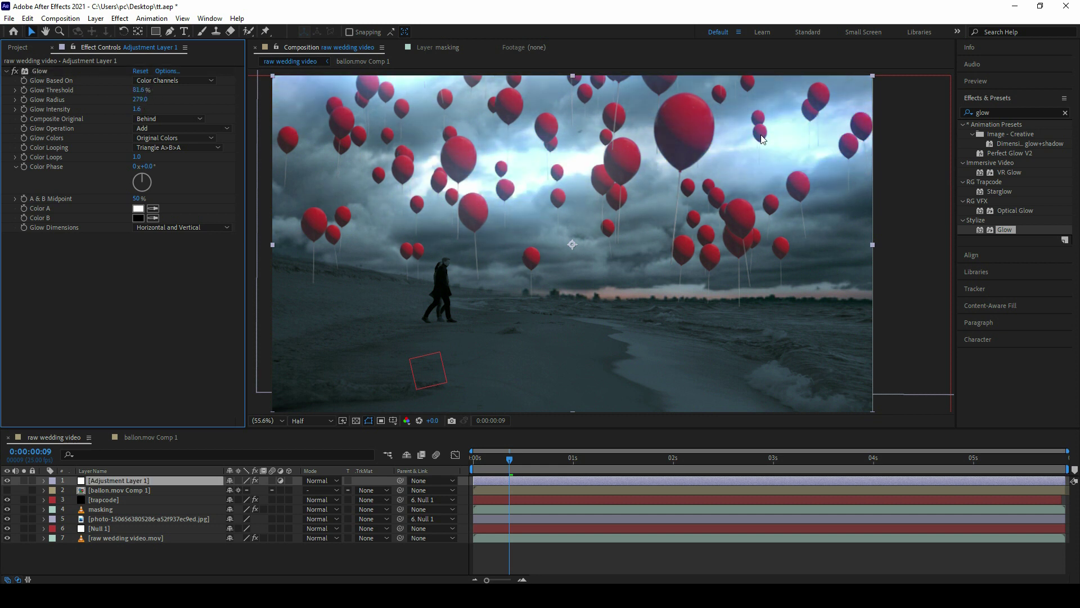
Step: Add Lumetri Color to Adjustment Layer 1
click(1000, 113)
text(lume)
drag(1017, 134, 78, 285)
Step: In Lumetri's Creative section, choose the SL BLEACH LDR look at intensity 40 with vibrance -40
click(15, 255)
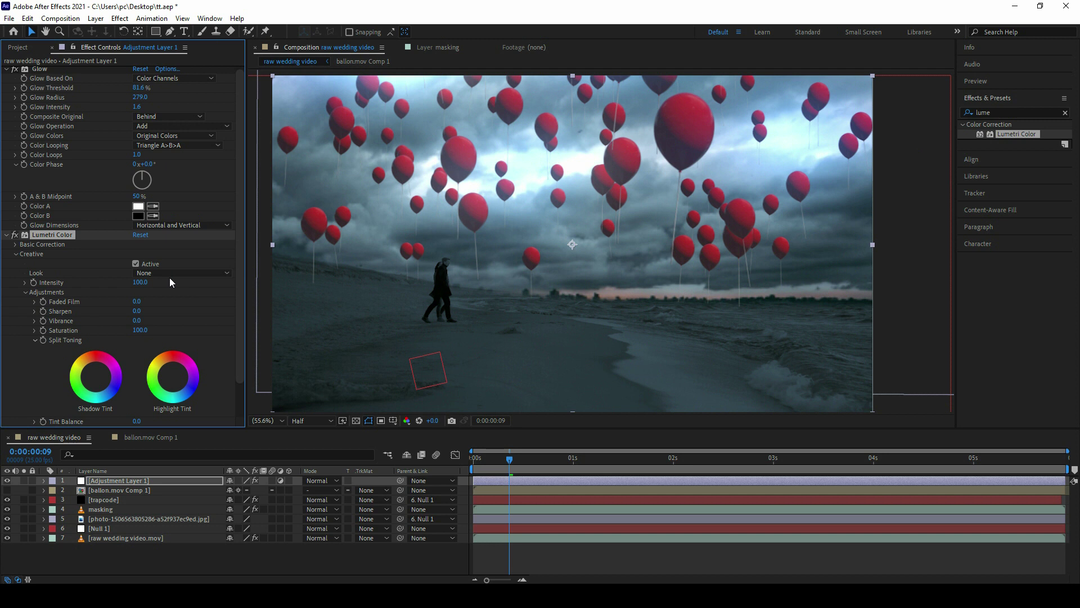
scroll(237, 253, down, 2)
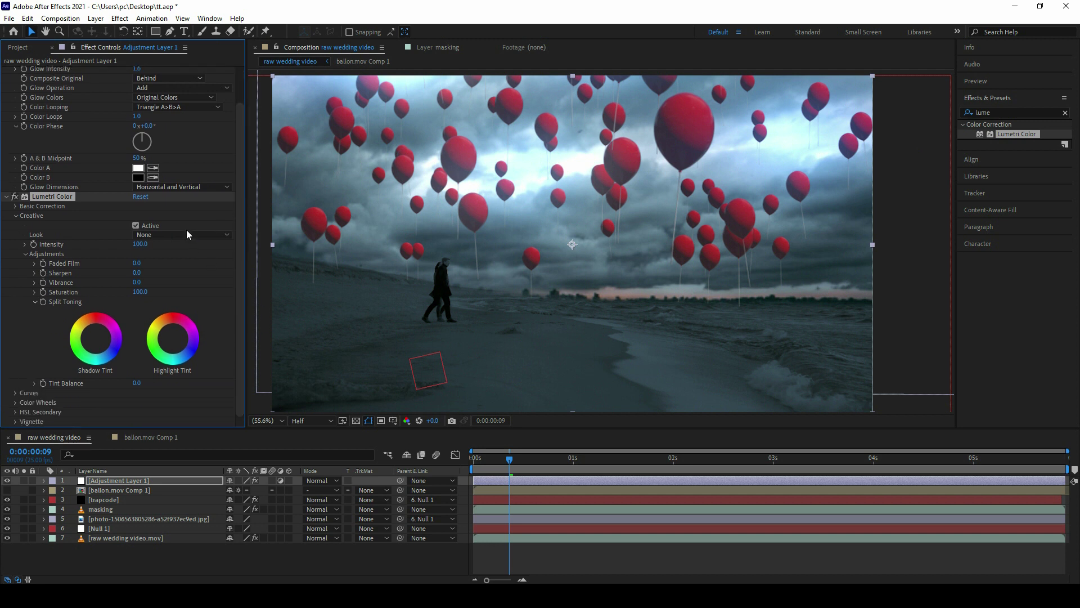
click(186, 235)
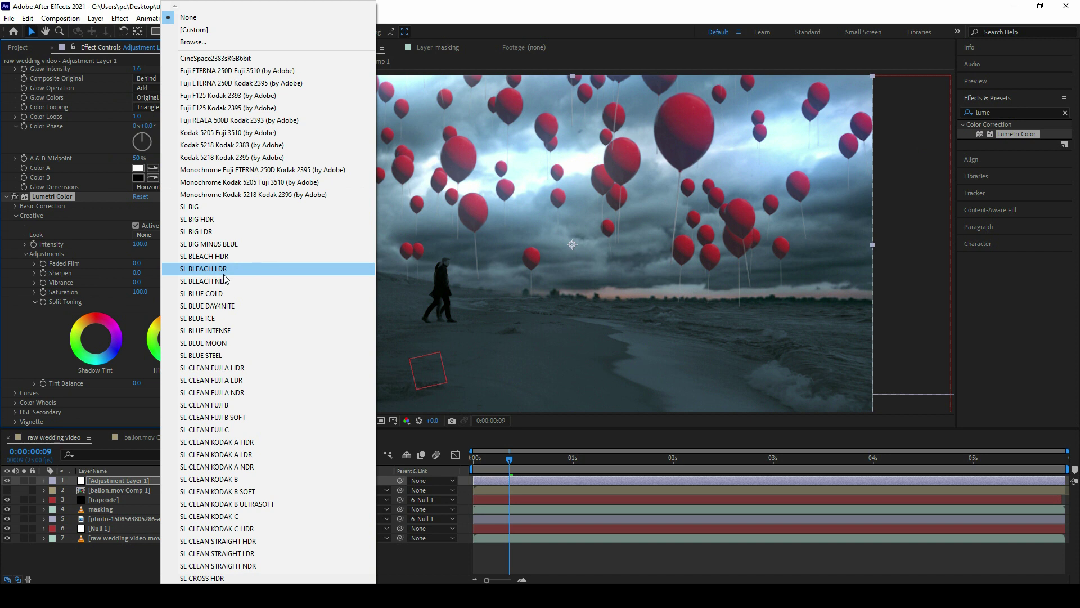
click(224, 273)
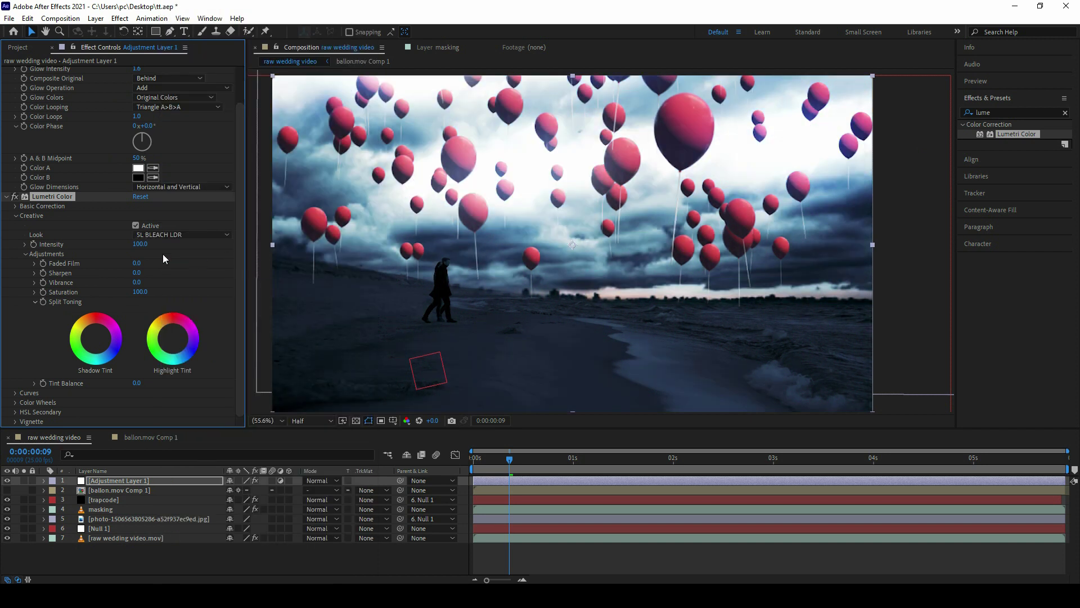
click(141, 245)
text(40)
key(Return)
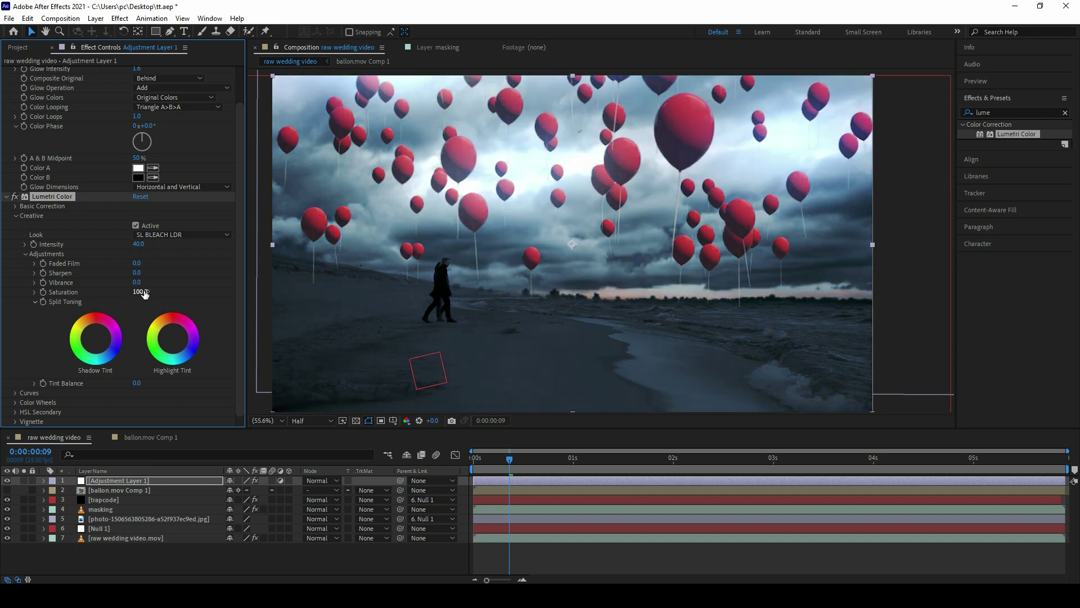
click(138, 283)
text(44)
double_click(145, 277)
text(0)
key(Return)
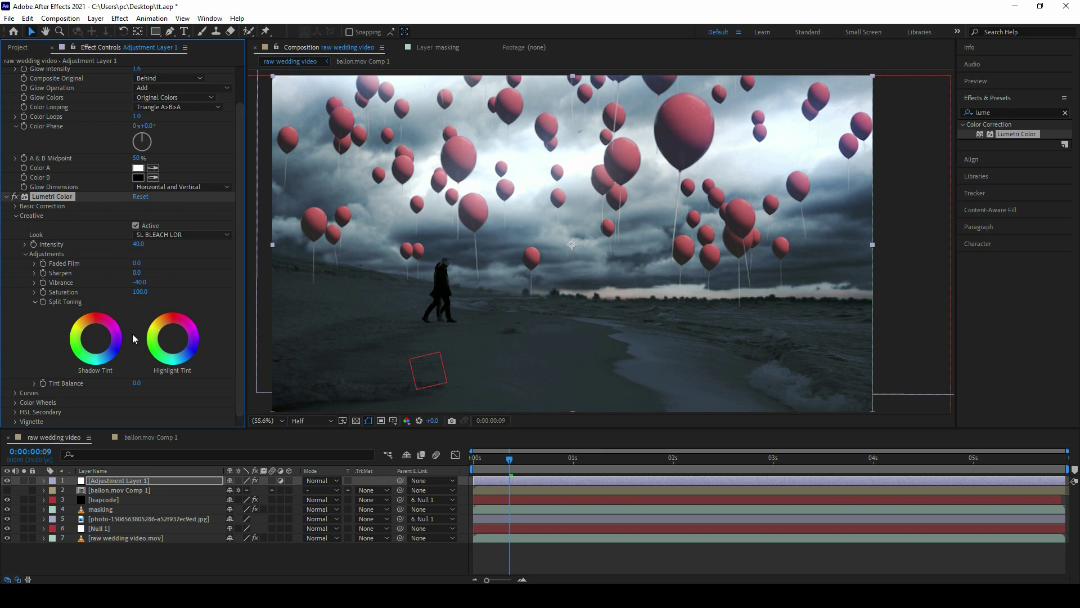
Step: Add a Split Toning shadow tint and try different vignette Amount values
click(96, 345)
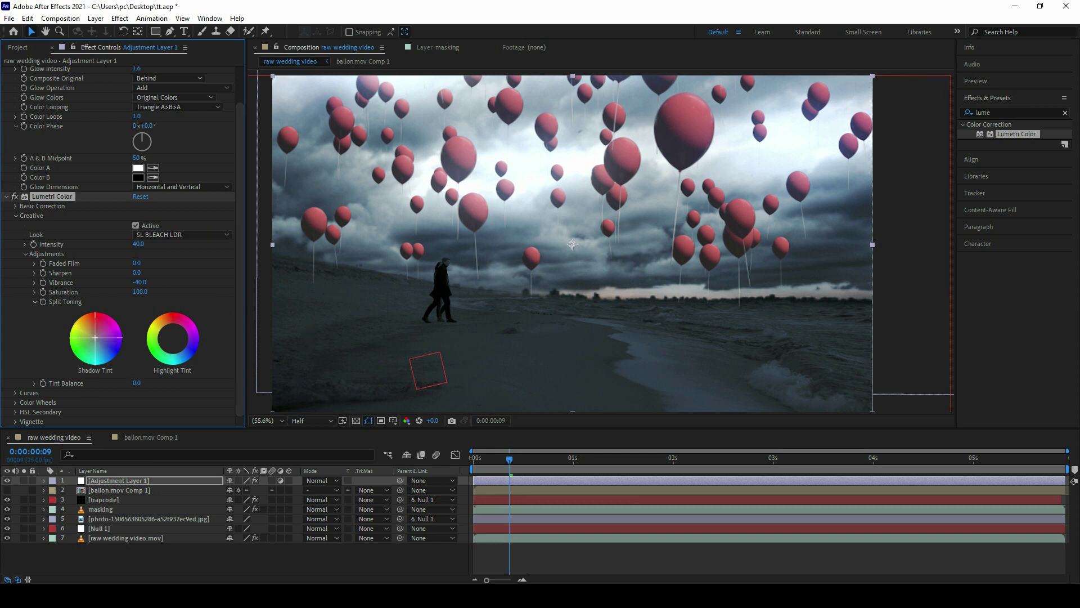
click(15, 422)
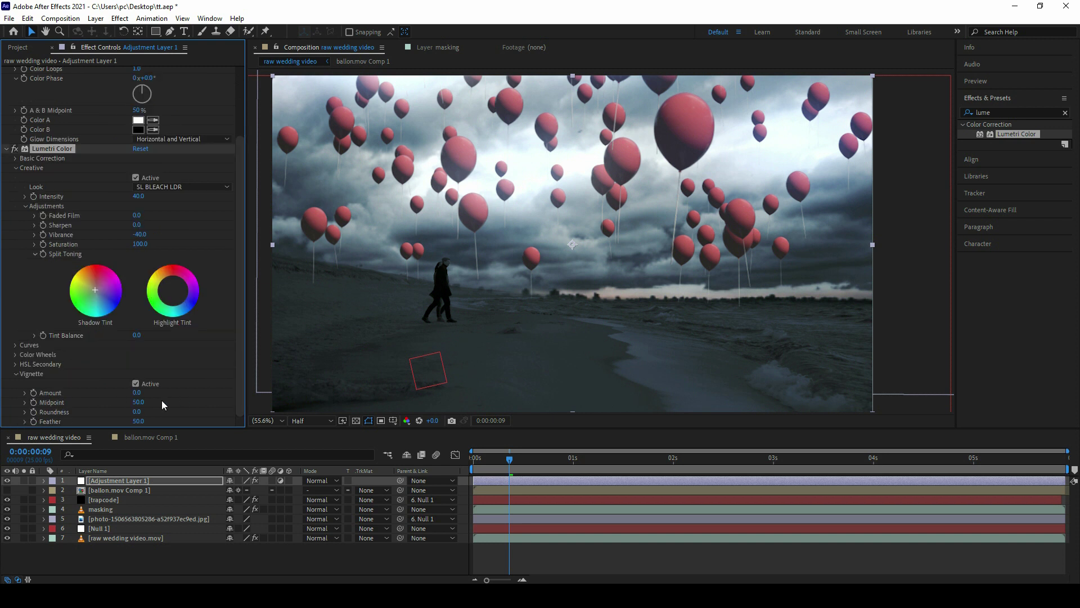
drag(135, 392, 159, 393)
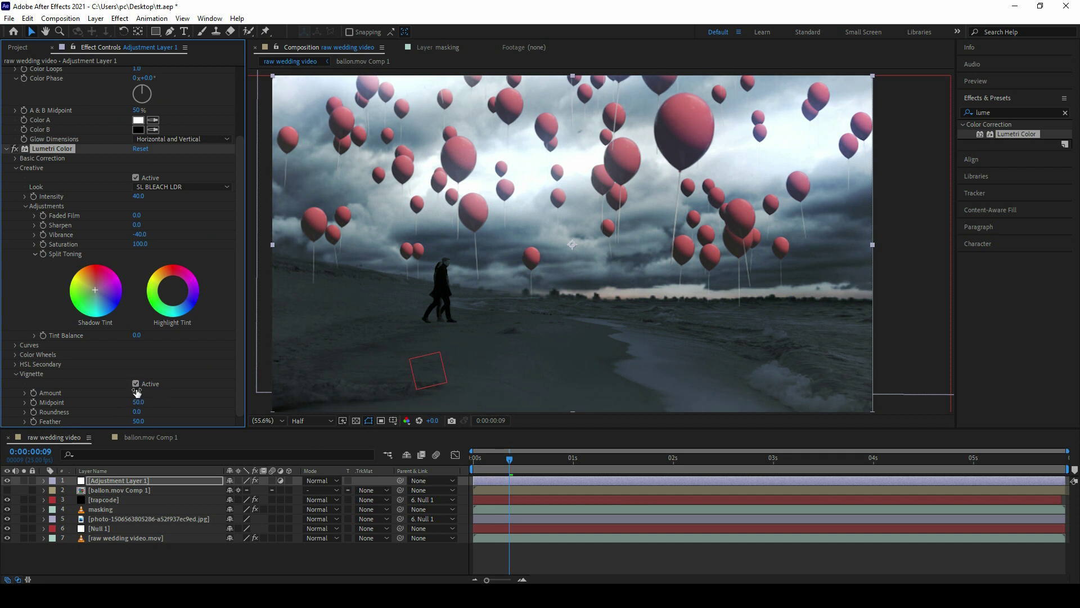
mouse_move(124, 402)
mouse_down()
mouse_move(100, 408)
mouse_move(115, 399)
mouse_up()
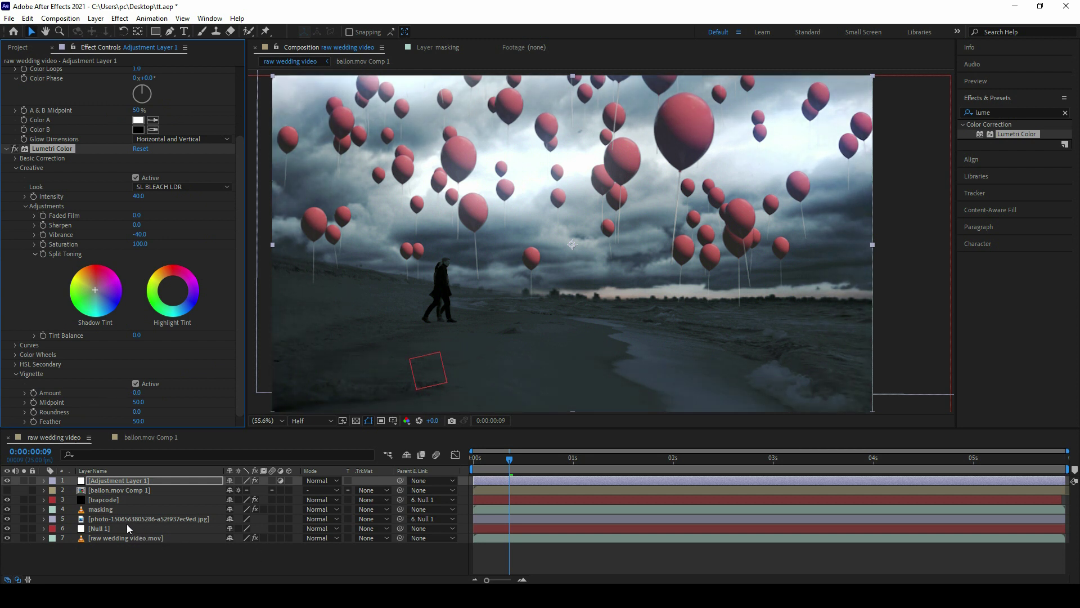
Step: Apply Trapcode Shine to the sky photo layer
click(109, 520)
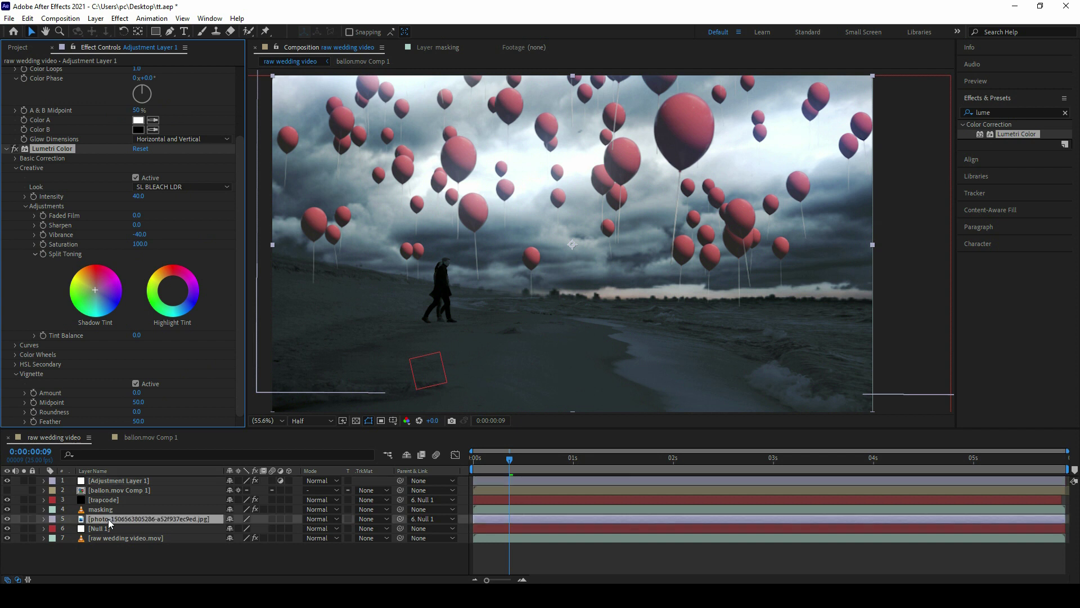
click(23, 520)
click(22, 519)
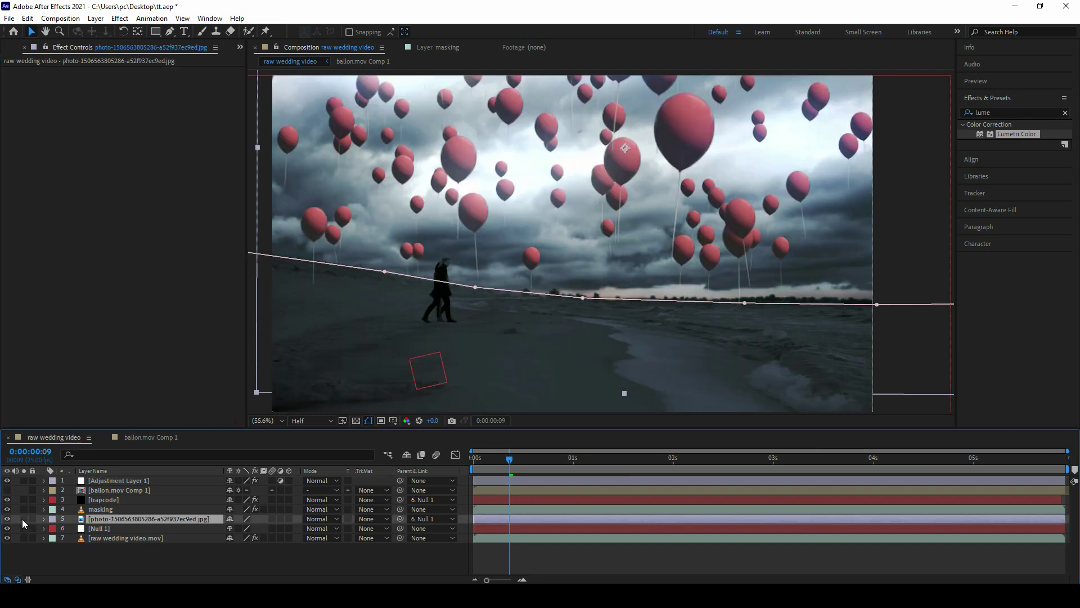
click(986, 114)
click(988, 113)
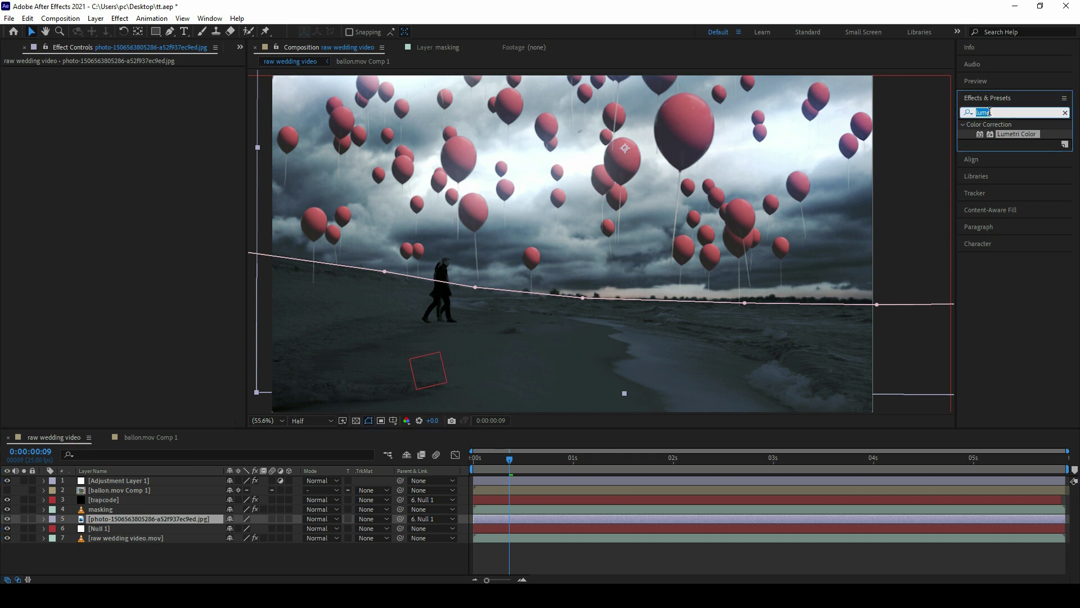
text(shine)
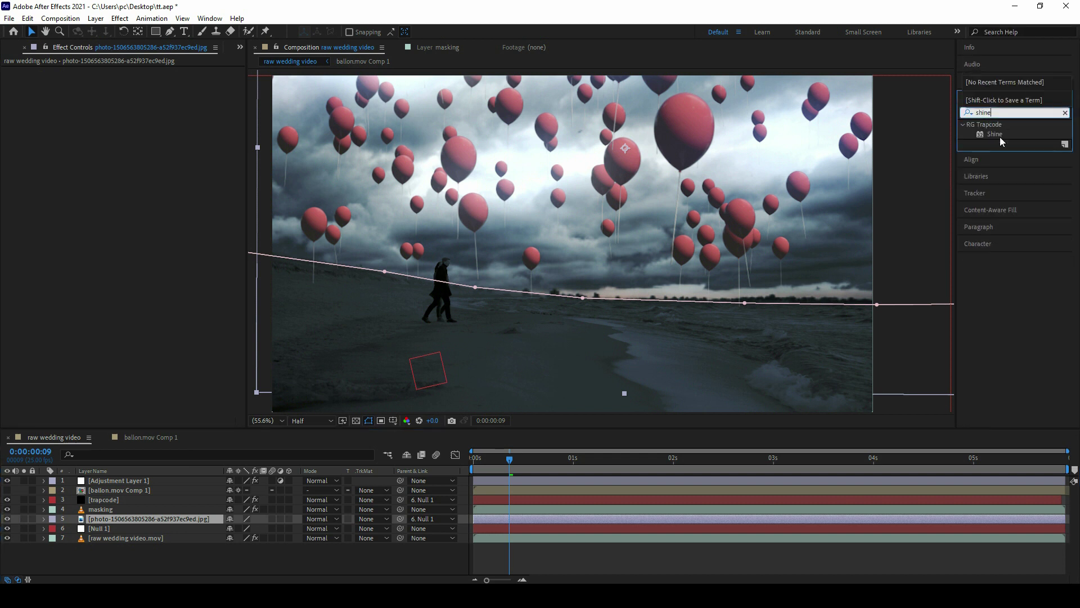
drag(993, 134, 129, 522)
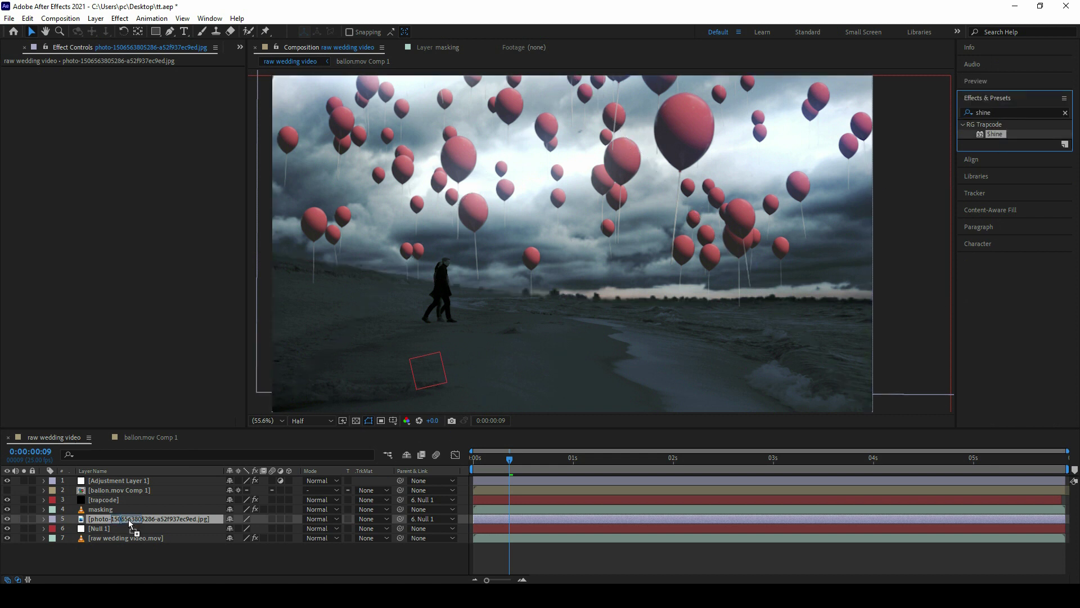
drag(130, 522, 126, 518)
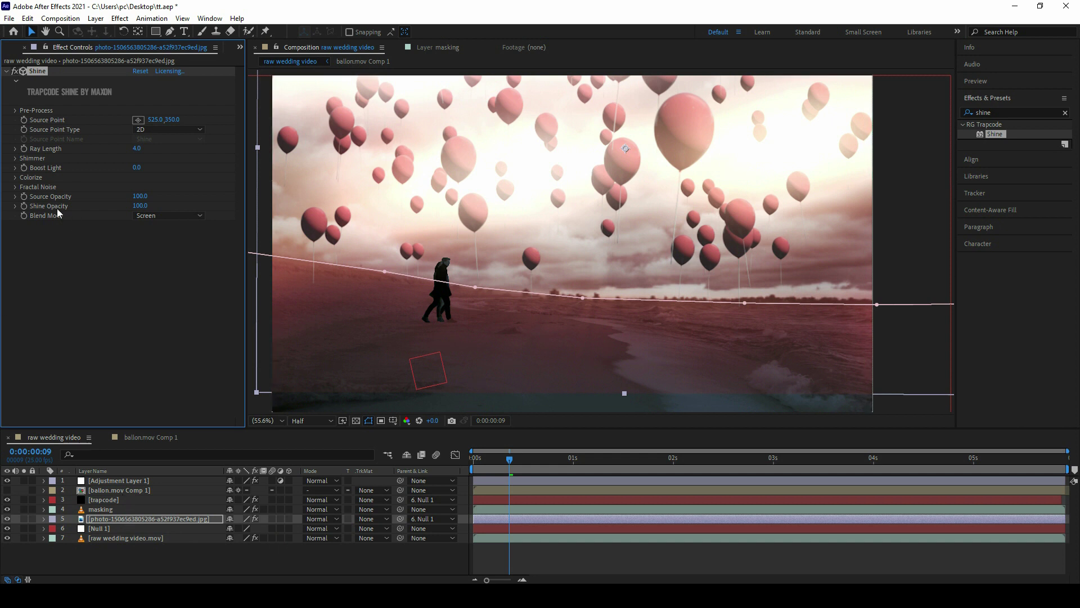
Step: Set Shine's Colorize mode to One Color with a white colour
click(15, 176)
click(145, 186)
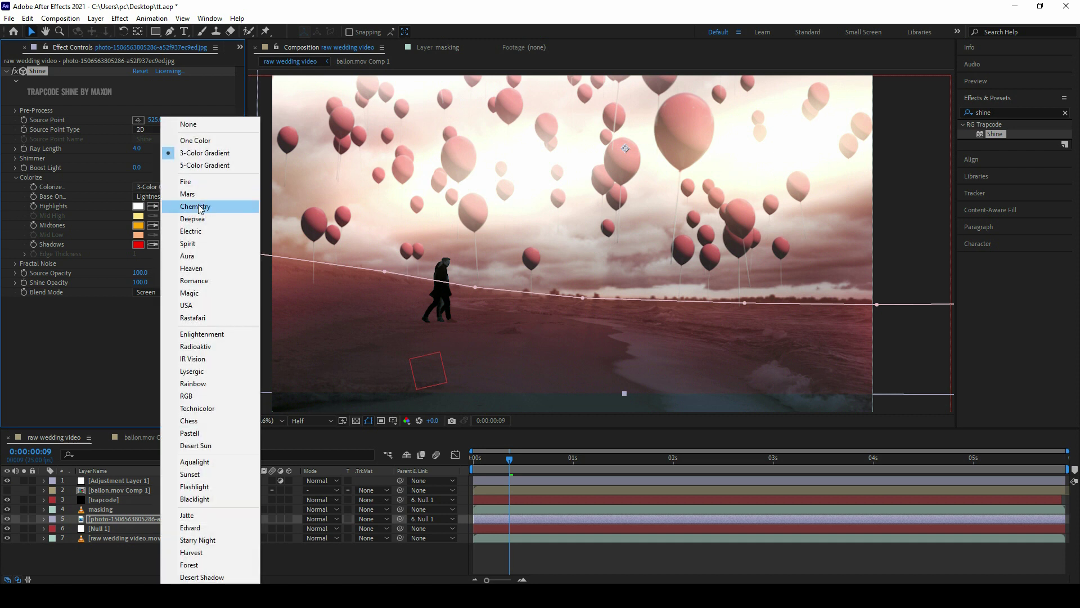
click(110, 181)
click(155, 186)
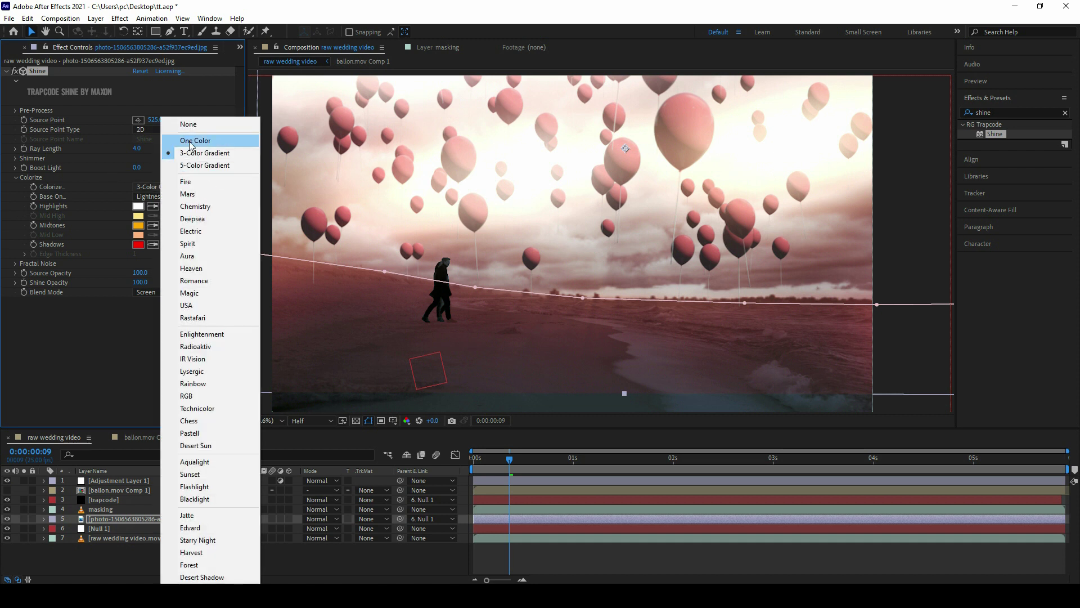
click(194, 140)
click(138, 225)
click(262, 376)
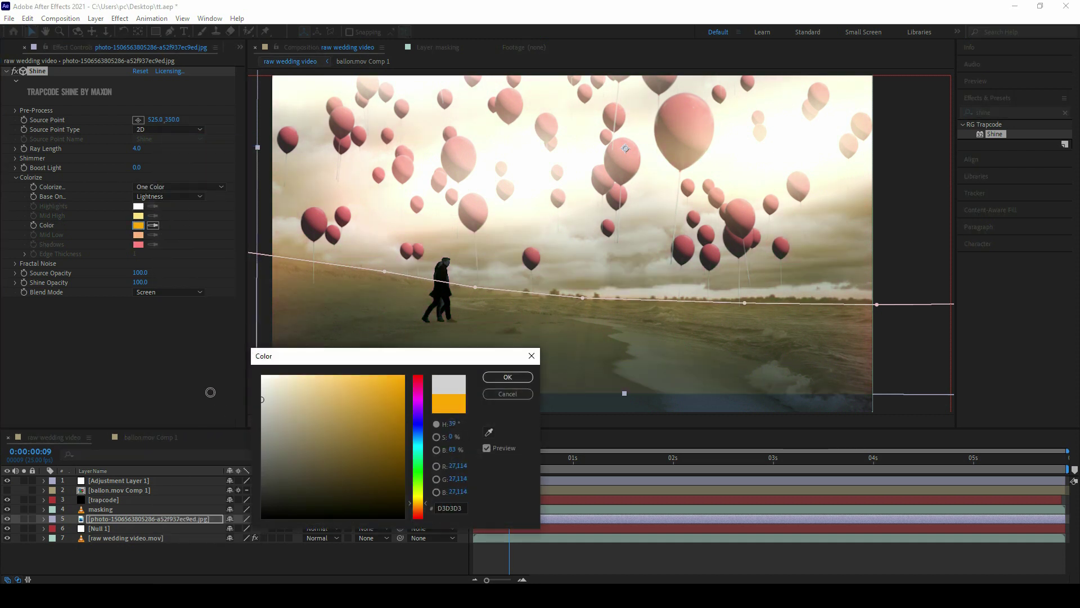
click(489, 380)
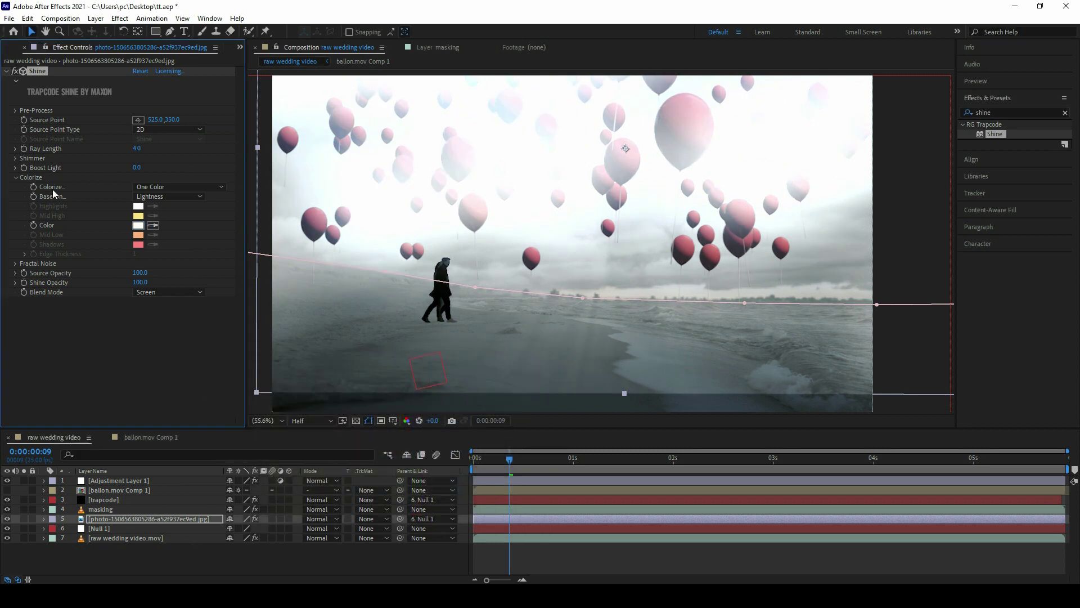
click(15, 111)
Step: Raise the Shine threshold and enable its mask with a radius of 401
drag(134, 121, 189, 116)
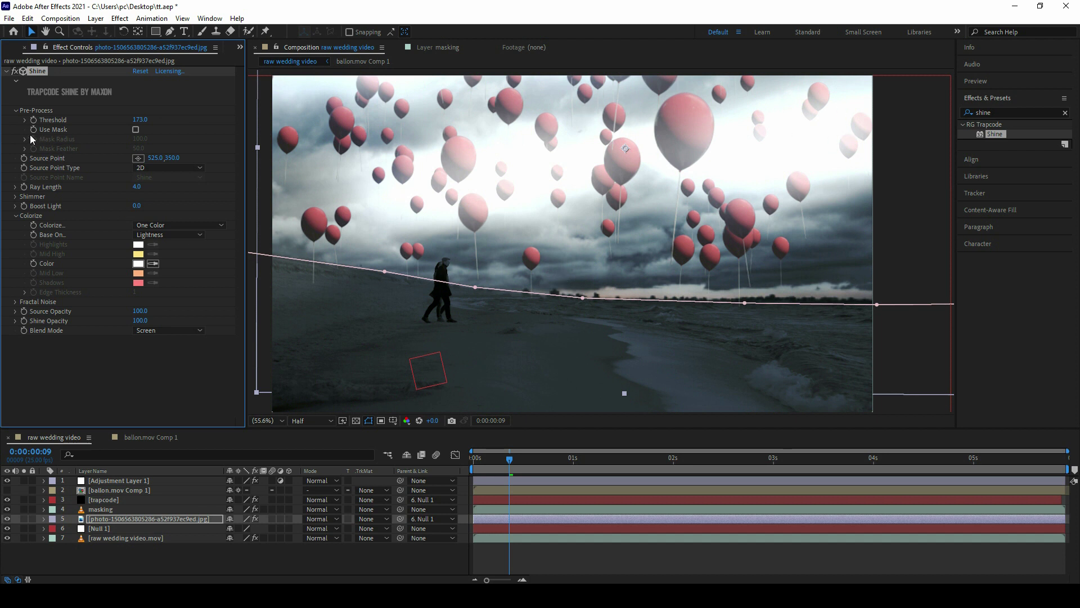
click(135, 130)
drag(141, 142, 175, 137)
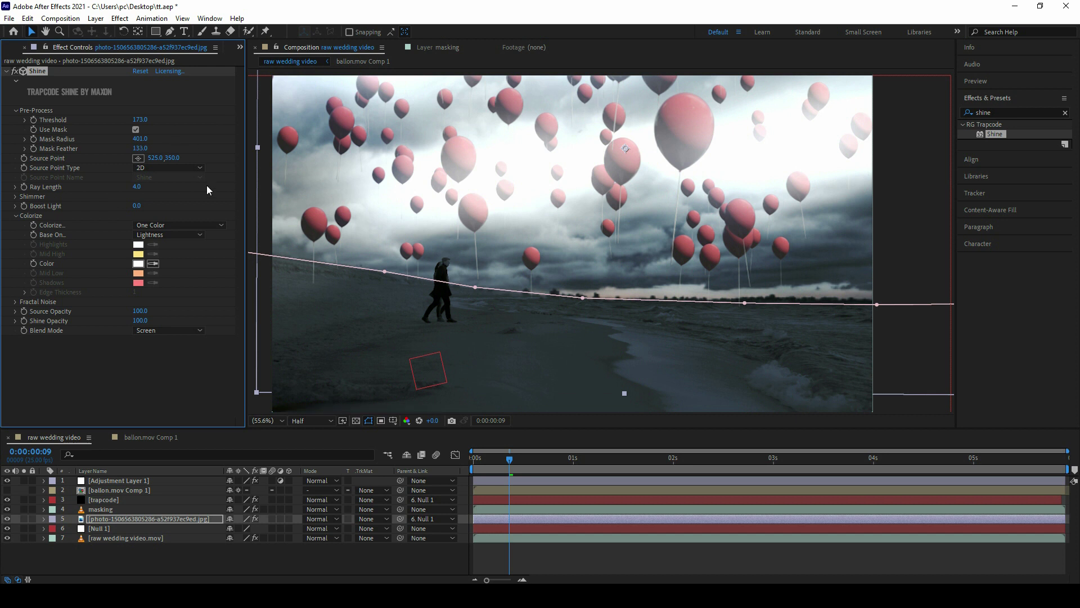
Step: Set Shine's Ray Length to 3.0 and bring Threshold down to 211
drag(137, 186, 138, 185)
click(141, 186)
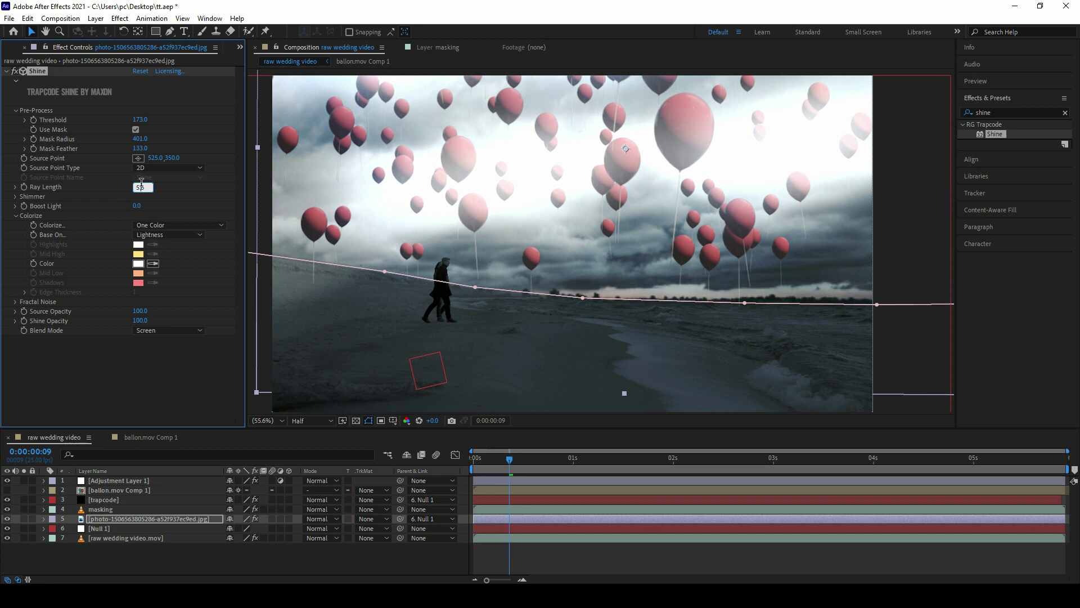
text(3)
key(Return)
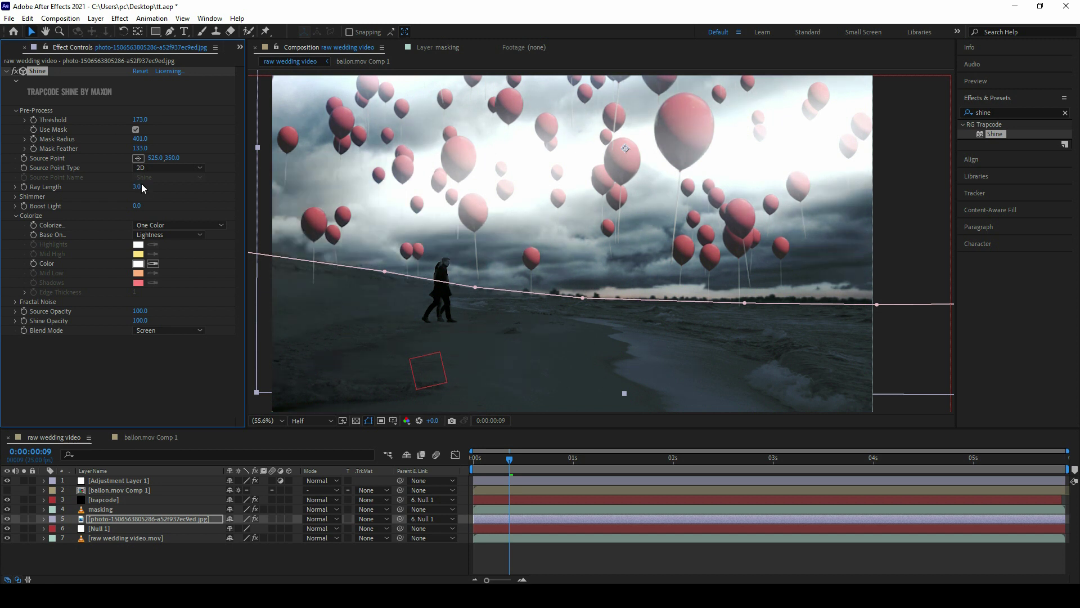
drag(159, 112, 153, 113)
Step: Toggle Shine off and back on to compare, then select all seven layers
click(14, 72)
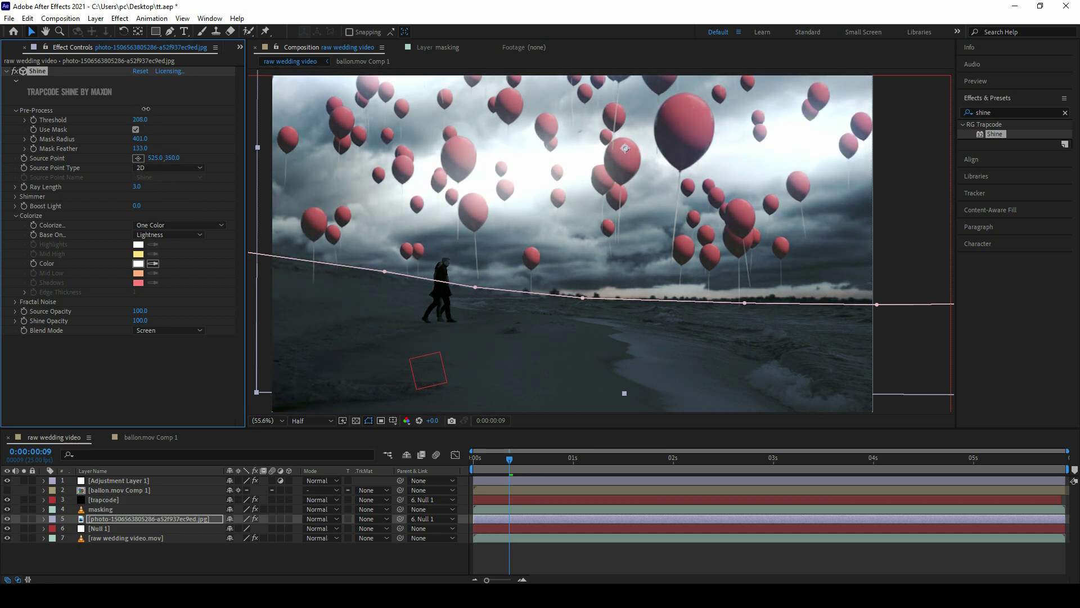
click(15, 71)
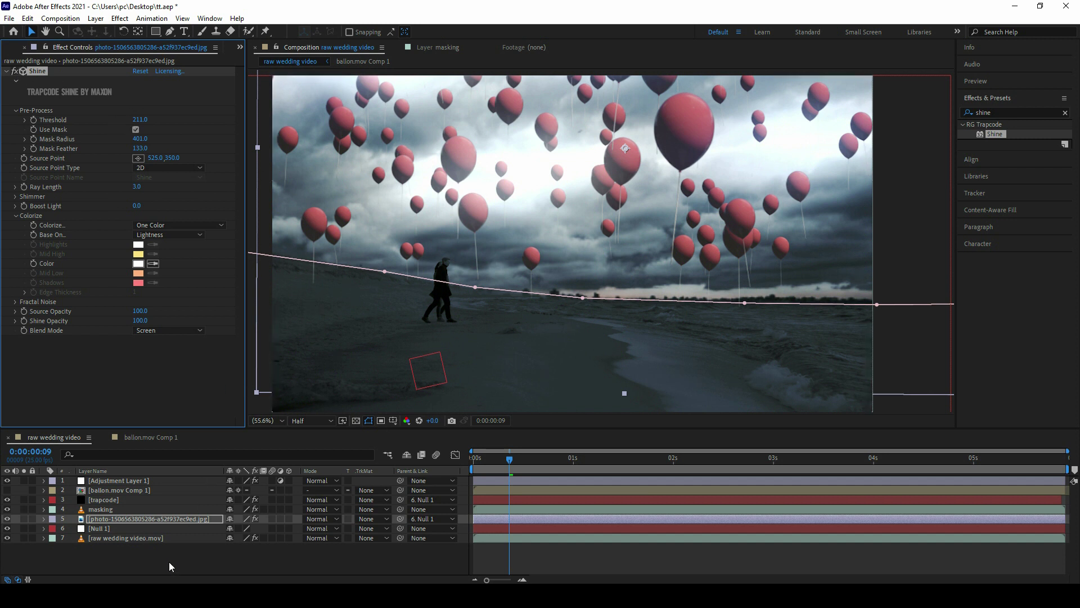
drag(188, 557, 153, 478)
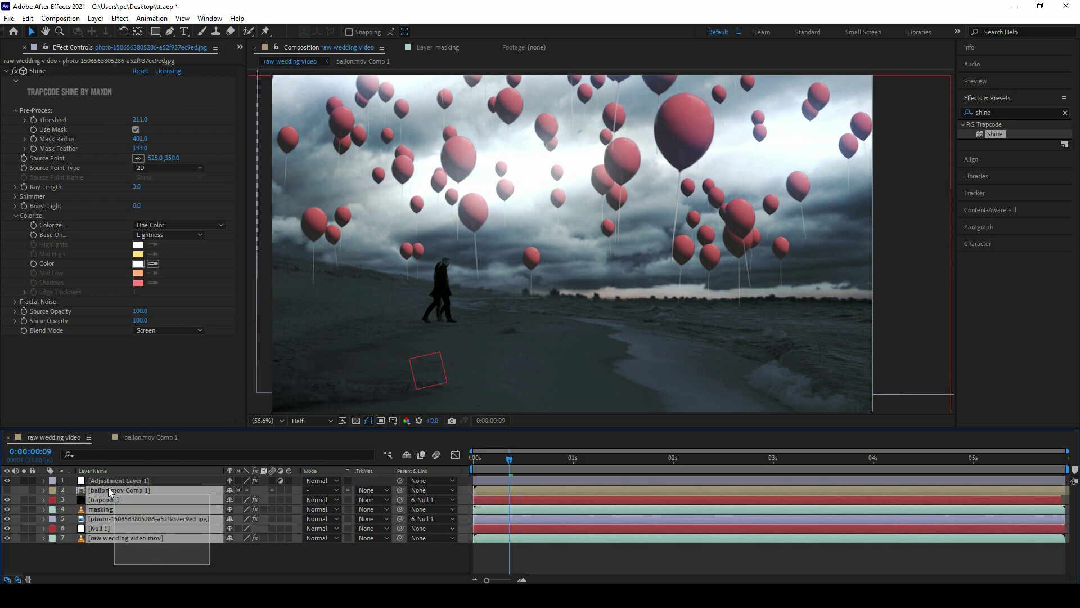
Step: Precompose the selected layers into a new composition named 'final comp'
right_click(145, 500)
click(196, 442)
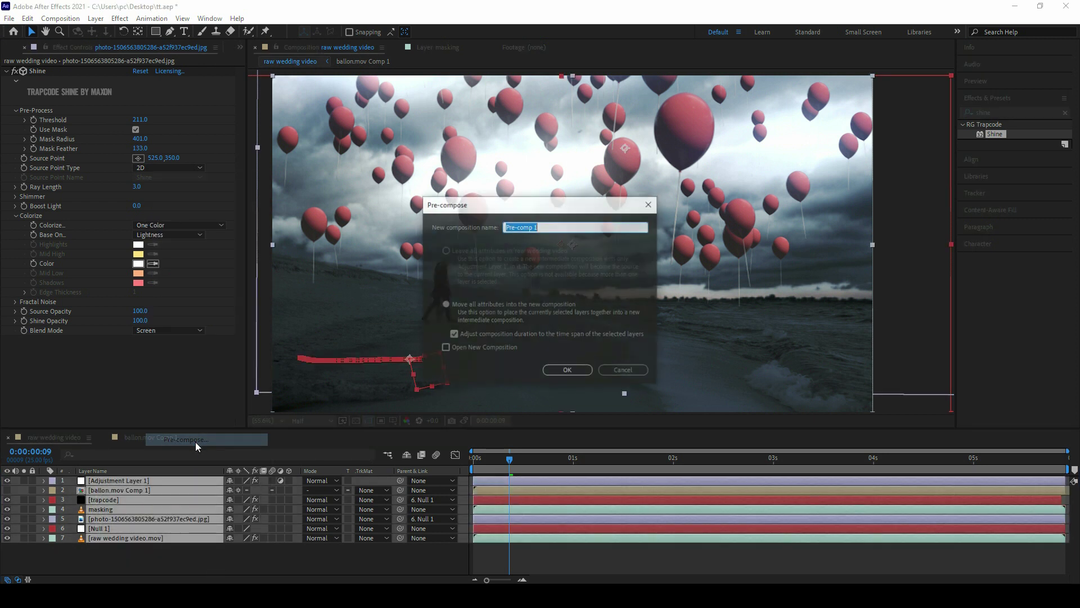
text(final comp)
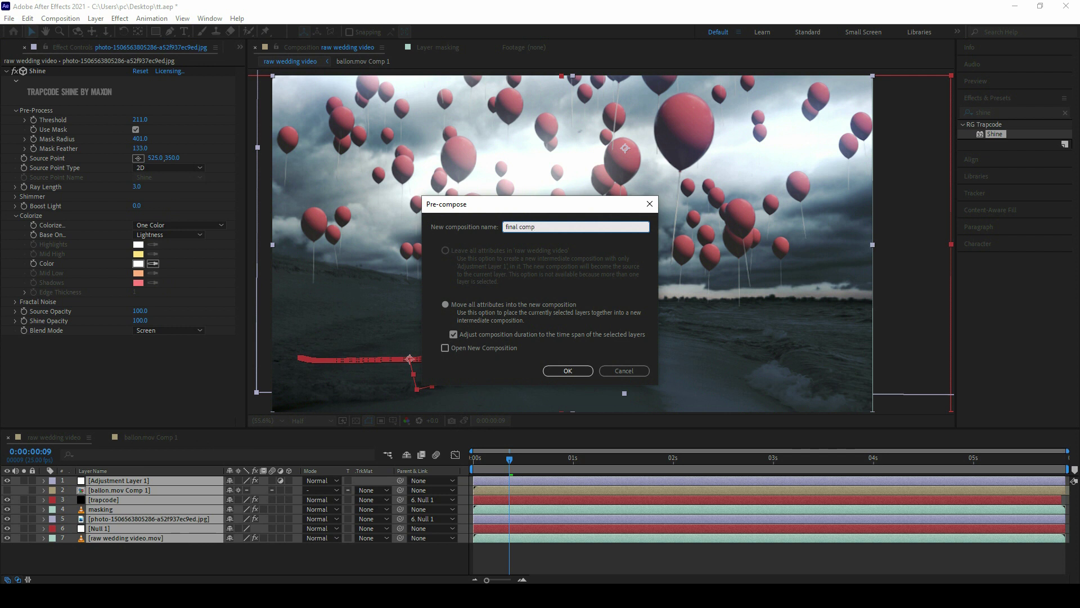
key(Return)
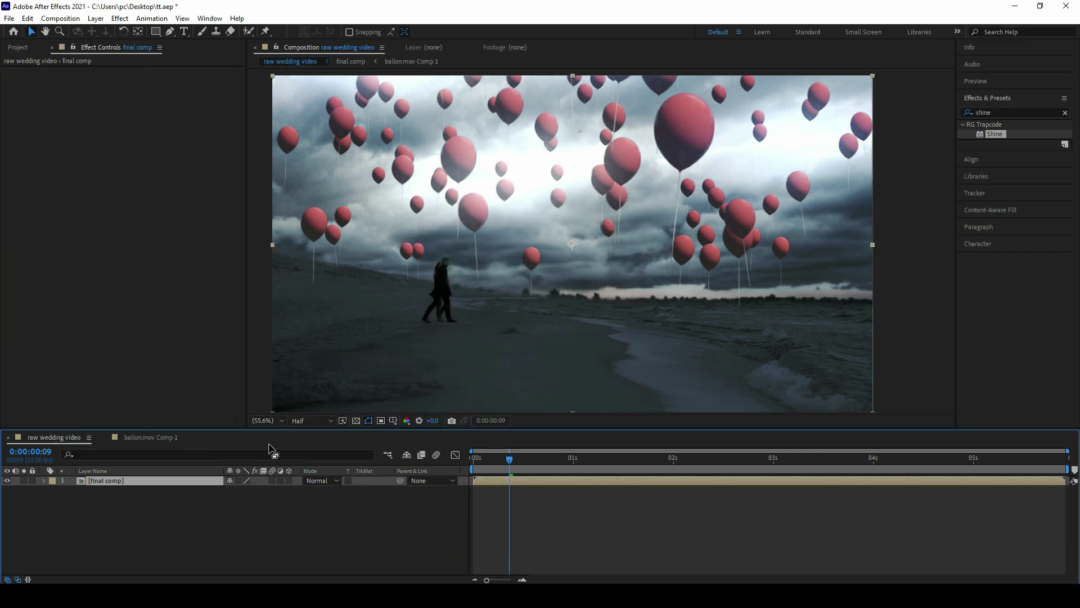
Step: Save the project, set preview resolution to Full, and play the preview
key(ctrl+s)
click(304, 421)
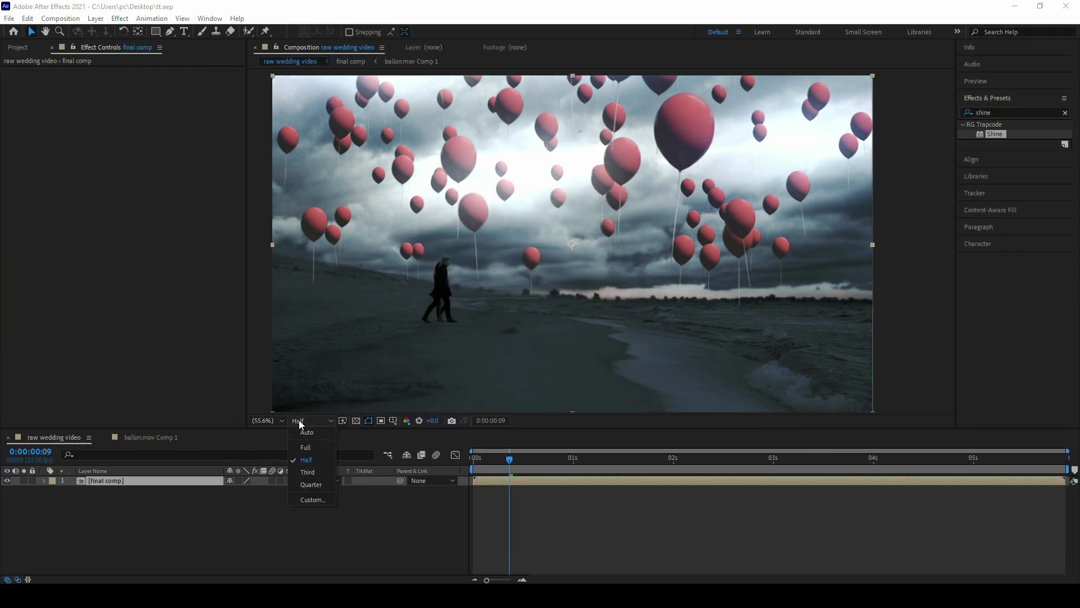
click(322, 447)
key(space)
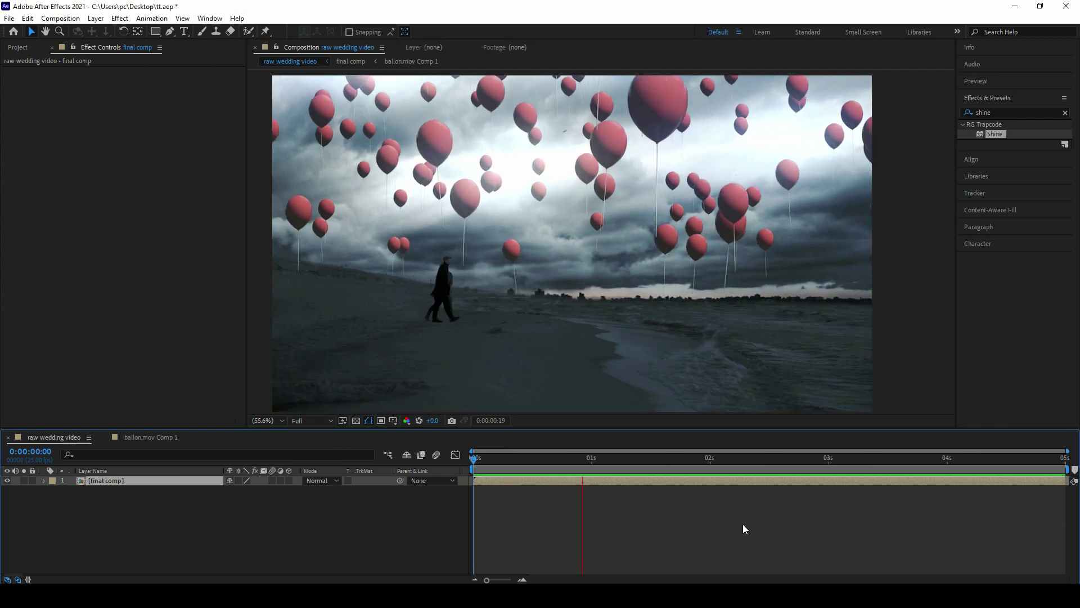